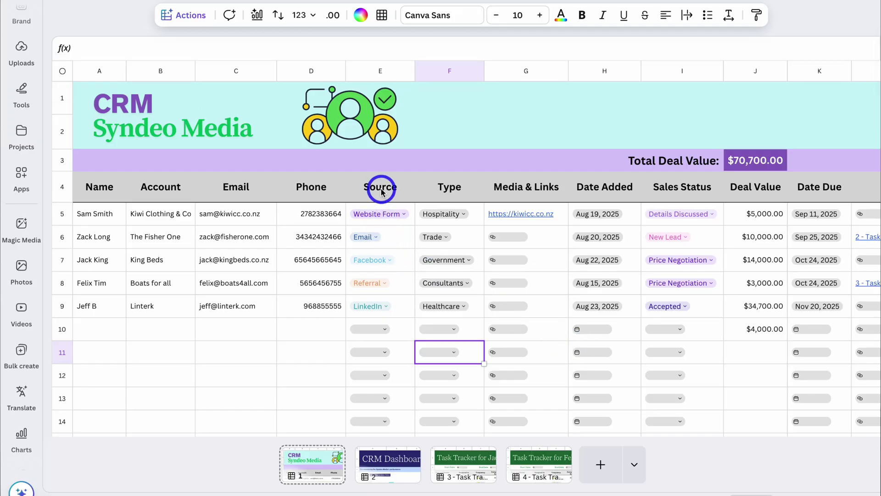
- Chart the Source column (E4:E14) as a Magic Charts pie and paste it onto the CRM Dashboard page
{"action": "left_click", "coordinate": [381, 188]}
{"action": "left_click_drag", "start_coordinate": [387, 247], "coordinate": [395, 419]}
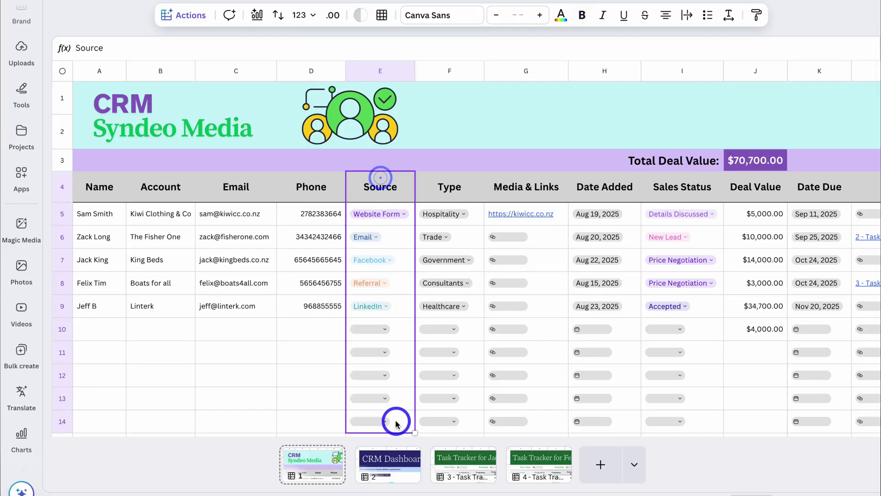
{"action": "left_click", "coordinate": [185, 16]}
{"action": "left_click", "coordinate": [229, 139]}
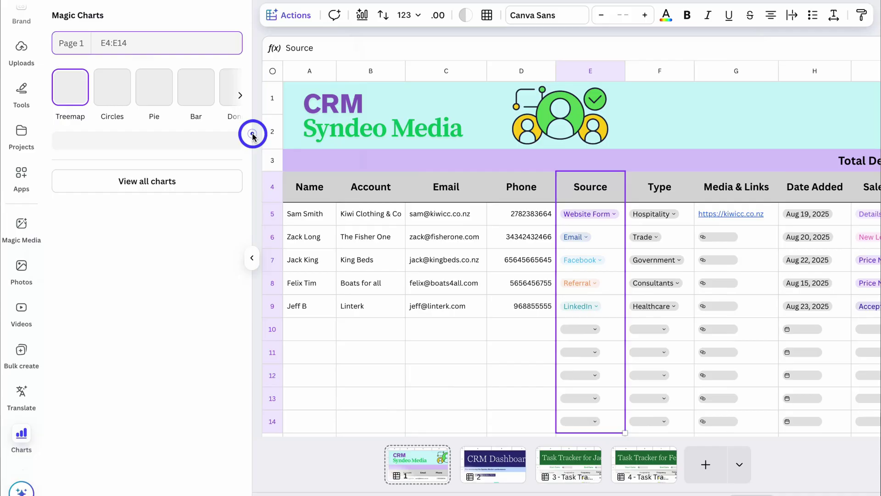
{"action": "left_click", "coordinate": [174, 100]}
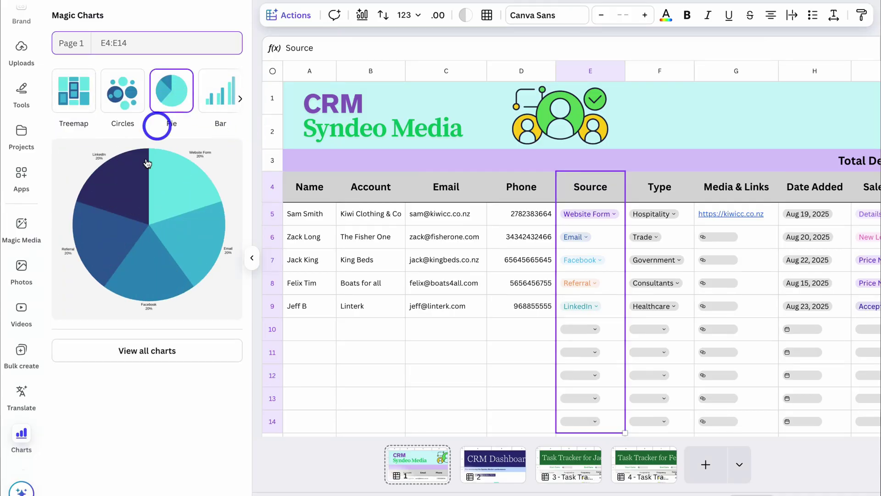
{"action": "left_click", "coordinate": [137, 221]}
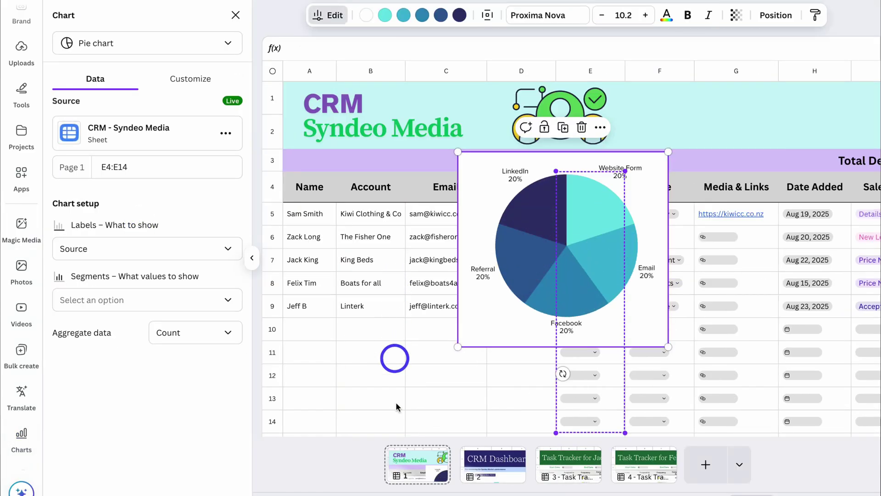
{"action": "left_click", "coordinate": [491, 460]}
{"action": "key", "text": "ctrl+v"}
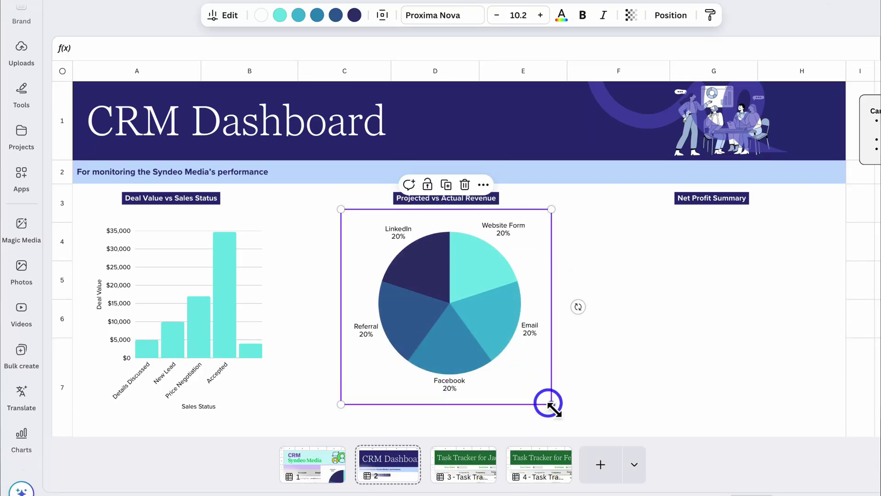
- Make the dashboard's lead-source pie chart slightly smaller from its corner handle
{"action": "left_click_drag", "start_coordinate": [549, 403], "coordinate": [543, 393]}
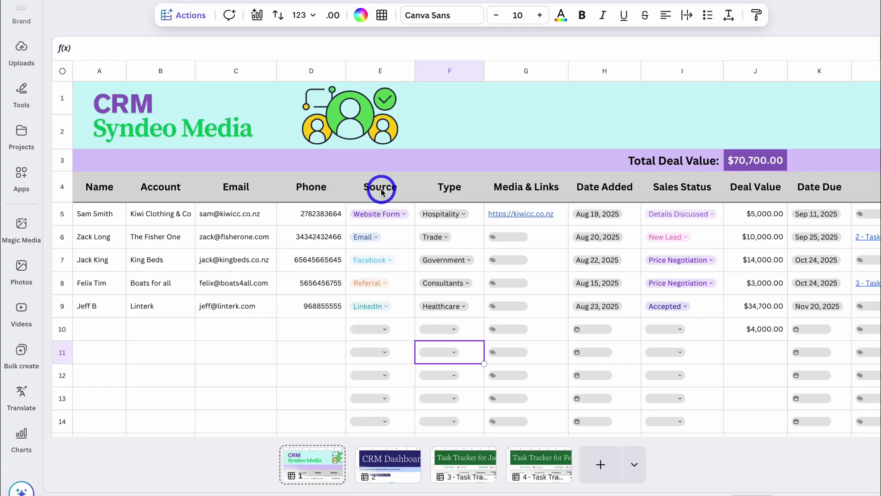
- Build a Magic Charts pie of the Source column through row 14 and paste it onto the CRM Dashboard
{"action": "left_click_drag", "start_coordinate": [366, 191], "coordinate": [391, 419]}
{"action": "left_click", "coordinate": [193, 26]}
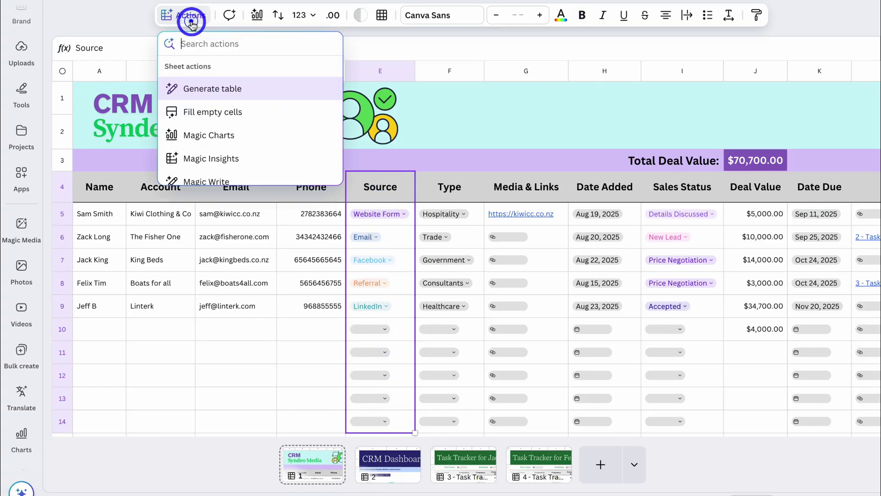
{"action": "left_click", "coordinate": [222, 134]}
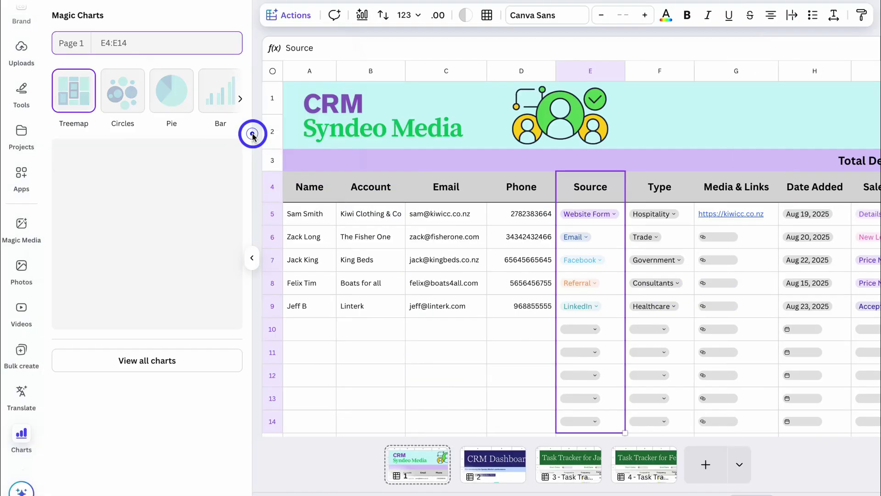
{"action": "left_click", "coordinate": [173, 90]}
{"action": "left_click", "coordinate": [139, 222]}
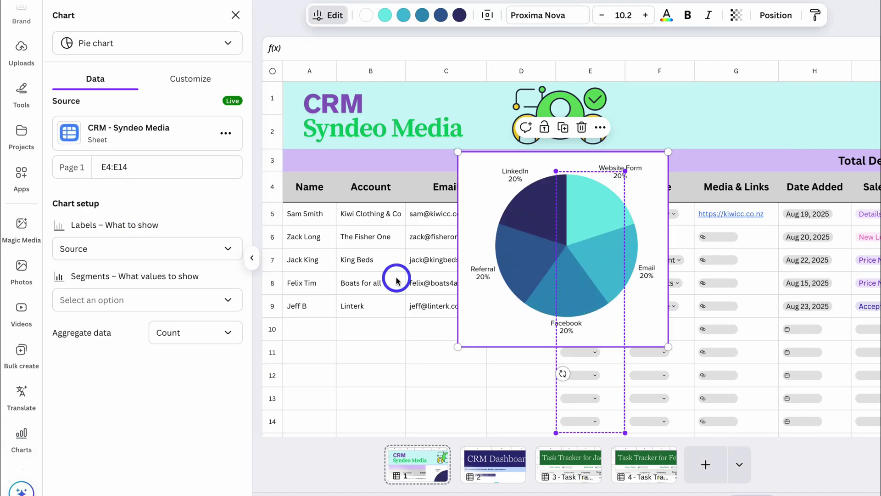
{"action": "left_click", "coordinate": [491, 463]}
{"action": "left_click", "coordinate": [451, 277]}
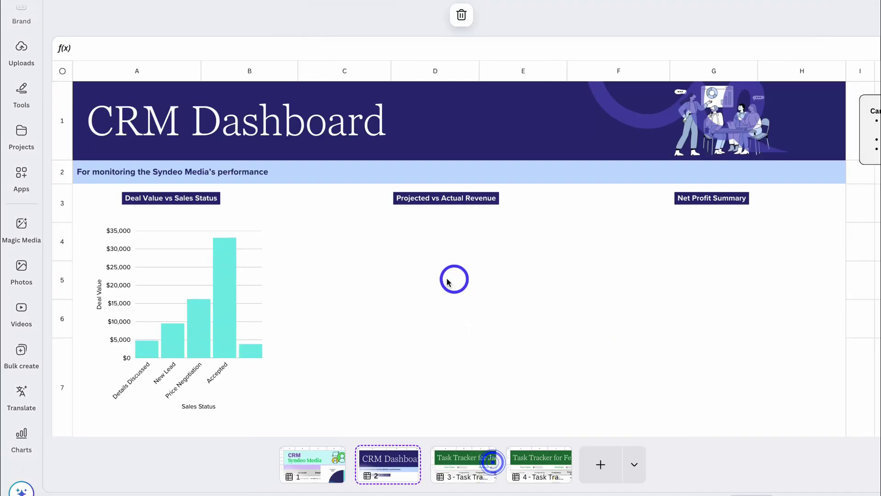
{"action": "key", "text": "ctrl+v"}
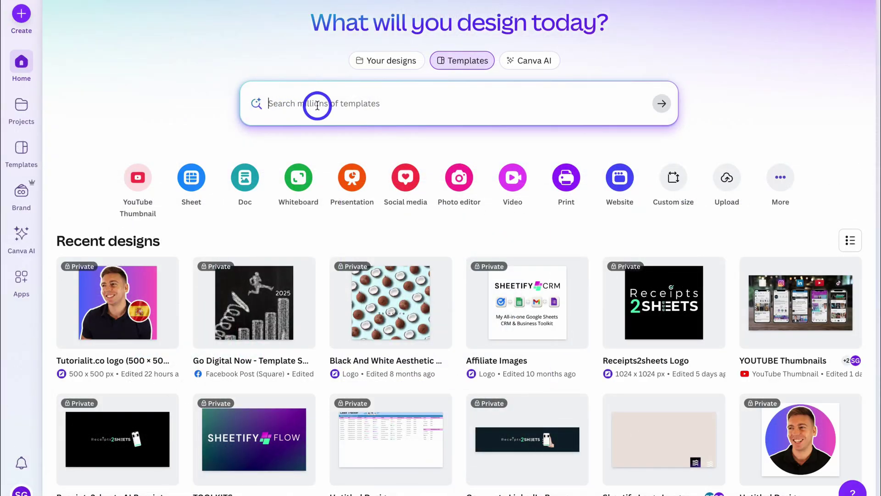
- Create a new blank Sheet design from the Canva home page
{"action": "left_click", "coordinate": [193, 181]}
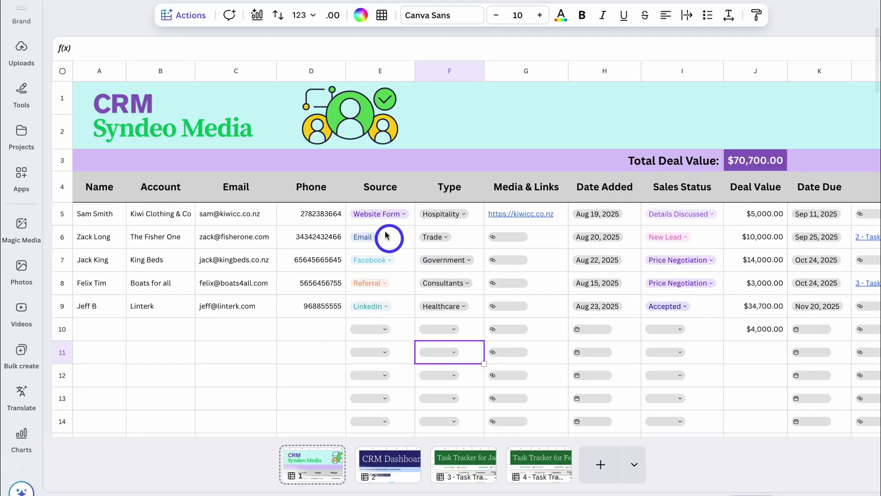
- Make a Magic Charts pie of the Source values and move it onto the CRM Dashboard page
{"action": "left_click_drag", "start_coordinate": [380, 178], "coordinate": [396, 424]}
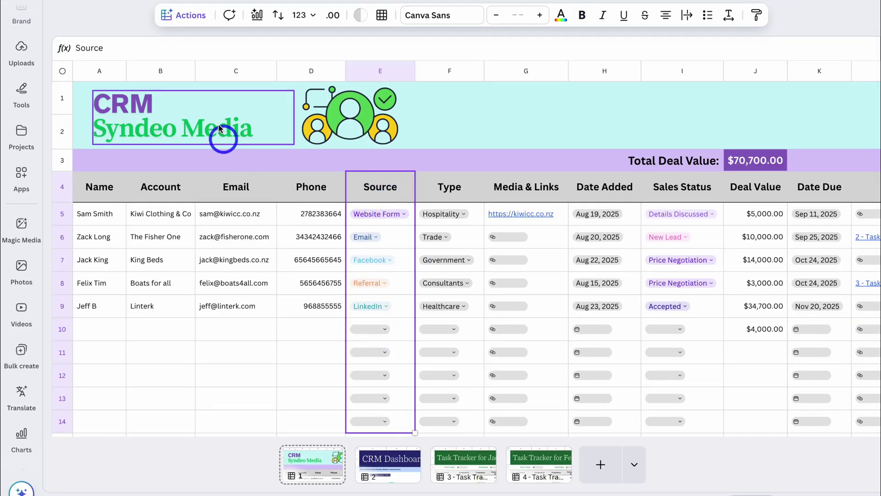
{"action": "left_click", "coordinate": [189, 16]}
{"action": "left_click", "coordinate": [247, 137]}
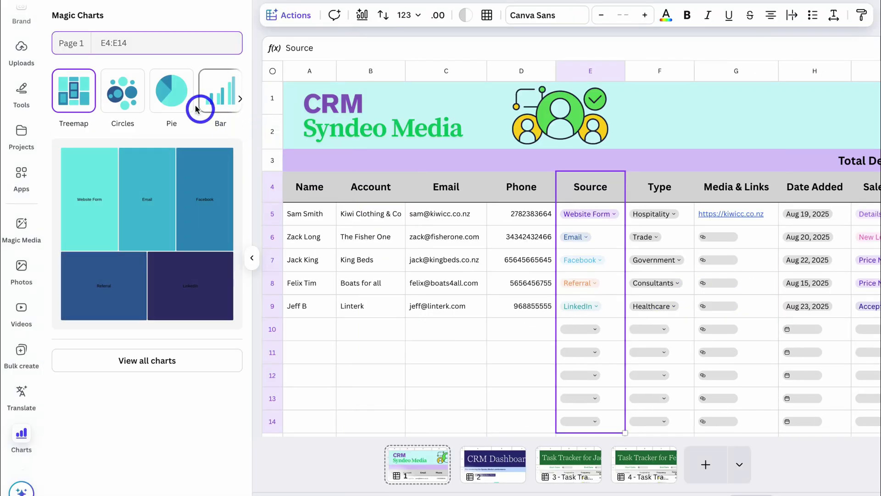
{"action": "left_click", "coordinate": [174, 99]}
{"action": "left_click", "coordinate": [139, 219]}
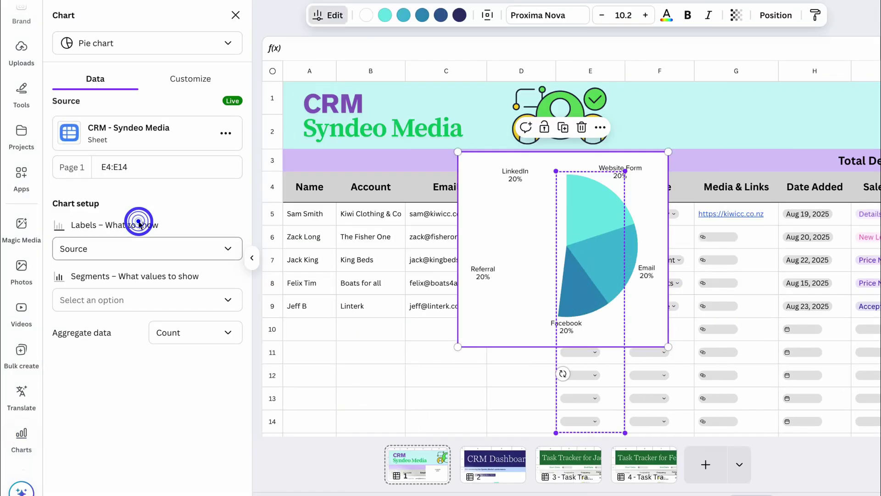
{"action": "left_click_drag", "start_coordinate": [456, 459], "coordinate": [440, 293]}
{"action": "left_click_drag", "start_coordinate": [545, 399], "coordinate": [549, 404]}
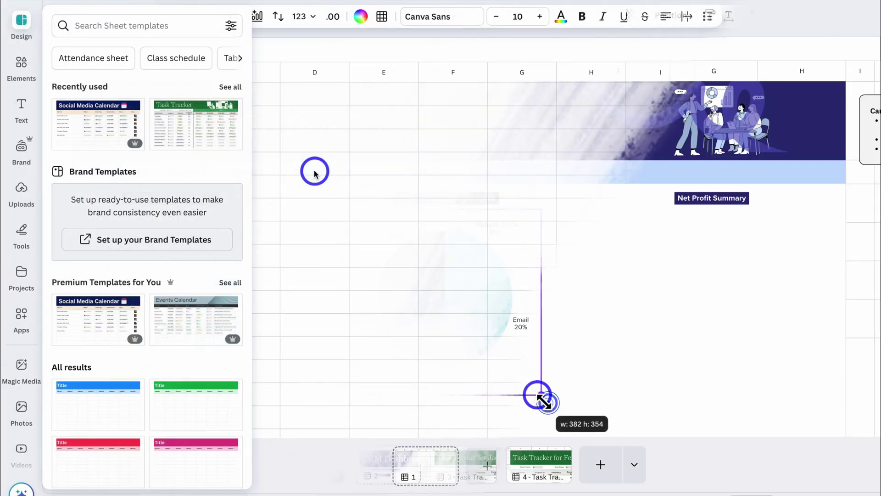
- Search sheet templates for 'lead' and replace the blank page with the Lead Tracker template
{"action": "left_click", "coordinate": [103, 26]}
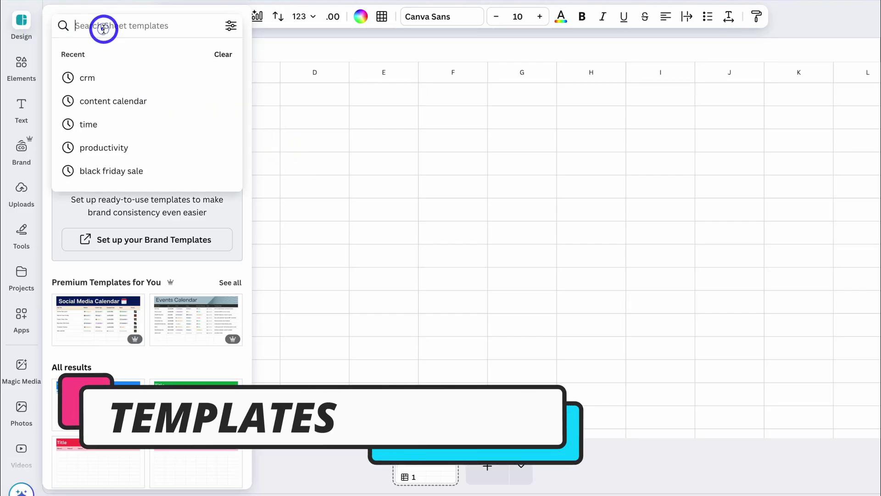
{"action": "type", "text": "lead"}
{"action": "key", "text": "Return"}
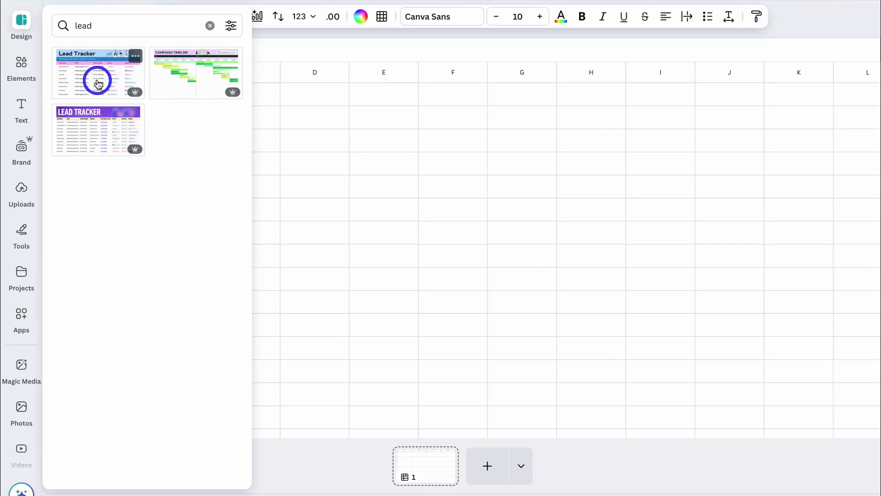
{"action": "left_click", "coordinate": [96, 81]}
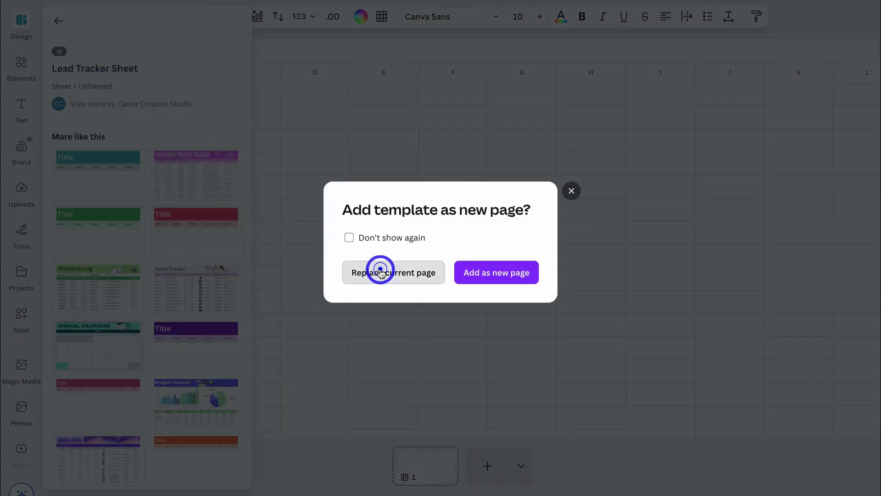
{"action": "left_click", "coordinate": [380, 270]}
{"action": "left_click", "coordinate": [235, 173]}
- Change the template's big Lead Tracker title to 'CRM'
{"action": "left_click", "coordinate": [140, 174]}
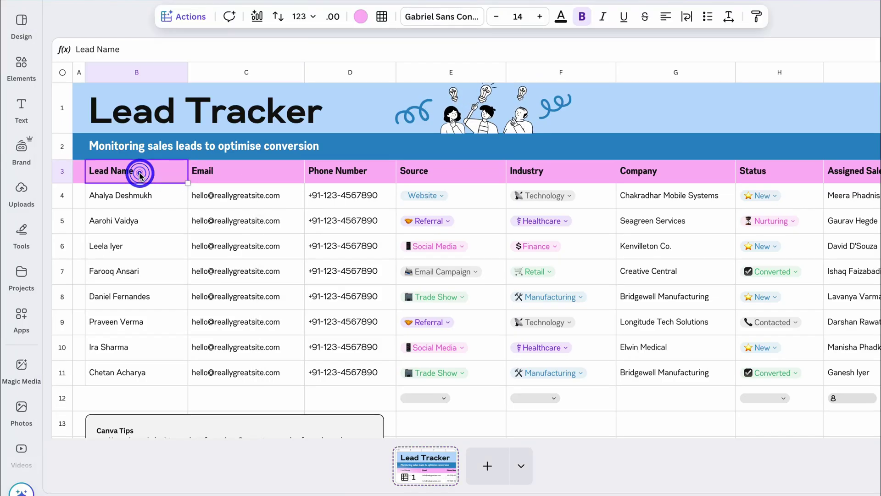
{"action": "left_click", "coordinate": [193, 108]}
{"action": "double_click", "coordinate": [115, 109]}
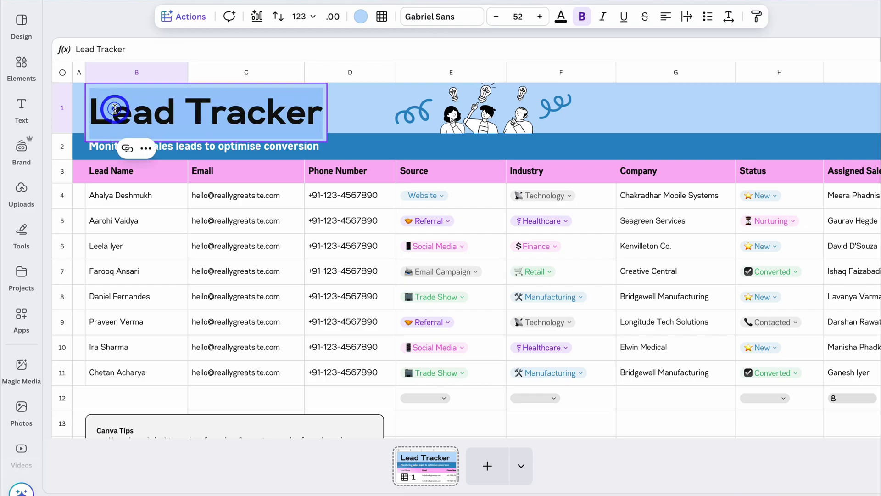
{"action": "type", "text": "CRM"}
{"action": "left_click", "coordinate": [269, 111]}
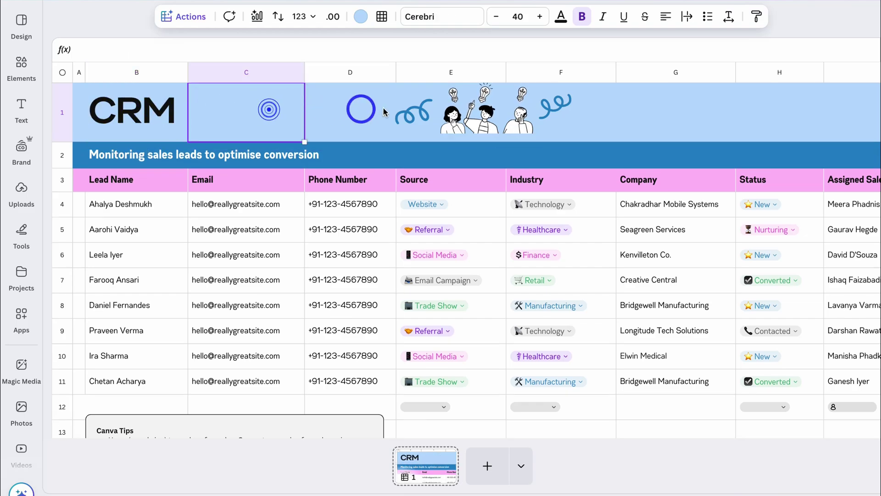
- Review the header illustration and the lead tracker's columns from Lead Name across
{"action": "left_click", "coordinate": [441, 112]}
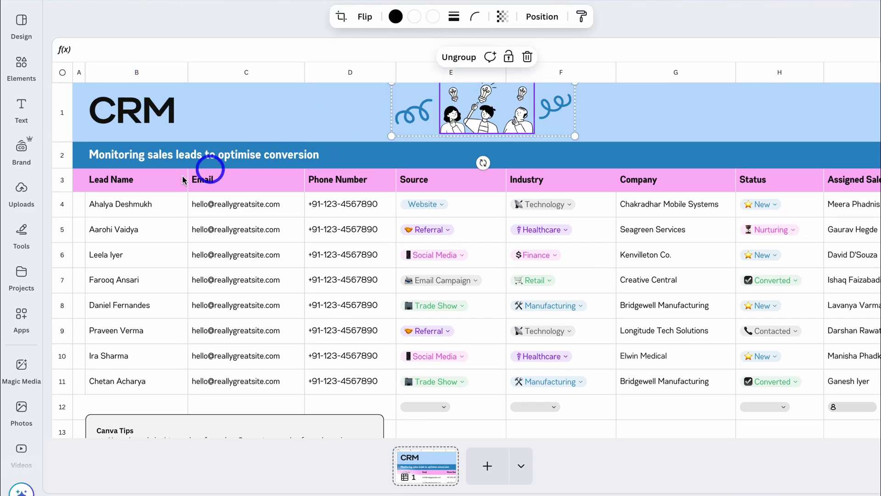
{"action": "left_click", "coordinate": [147, 184]}
{"action": "left_click", "coordinate": [350, 181]}
{"action": "scroll", "coordinate": [350, 184], "scroll_direction": "right", "scroll_amount": 10}
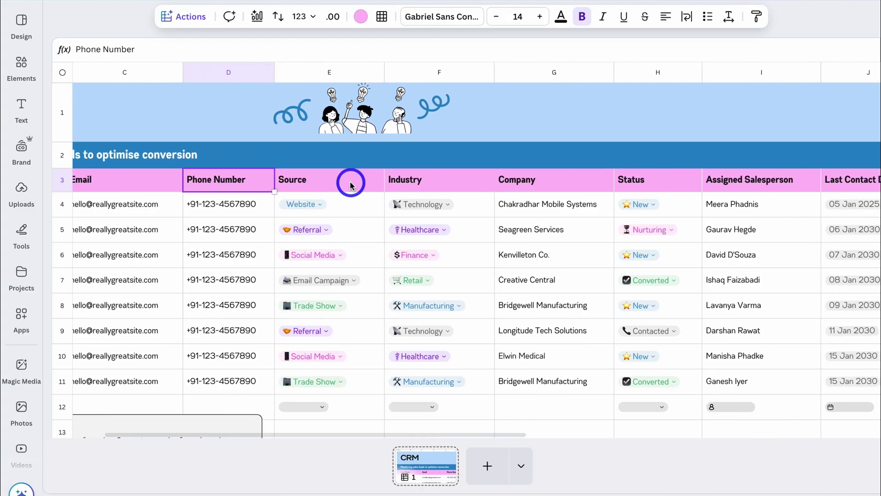
{"action": "scroll", "coordinate": [350, 183], "scroll_direction": "right", "scroll_amount": 5}
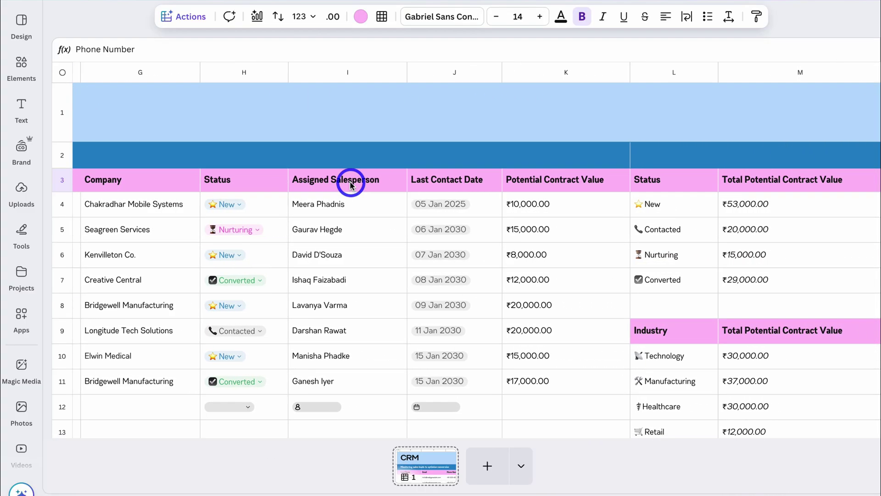
{"action": "scroll", "coordinate": [350, 183], "scroll_direction": "left", "scroll_amount": 12}
{"action": "scroll", "coordinate": [350, 184], "scroll_direction": "left", "scroll_amount": 1}
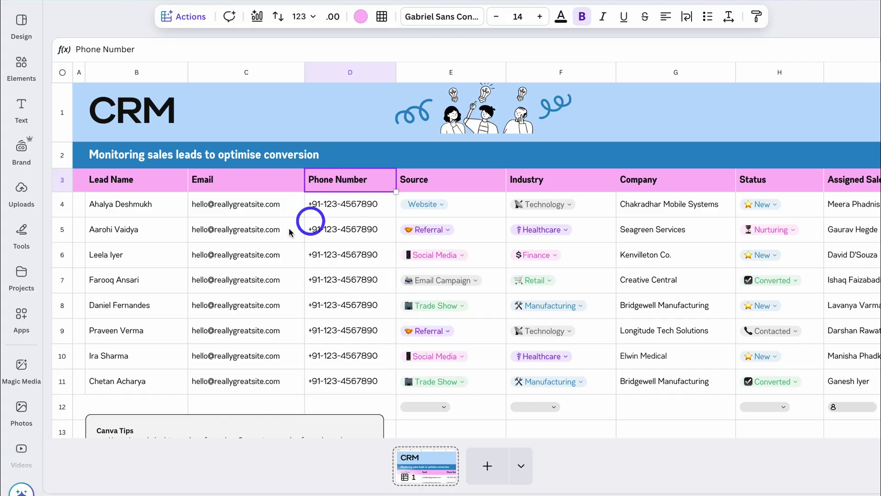
{"action": "scroll", "coordinate": [363, 275], "scroll_direction": "right", "scroll_amount": 10}
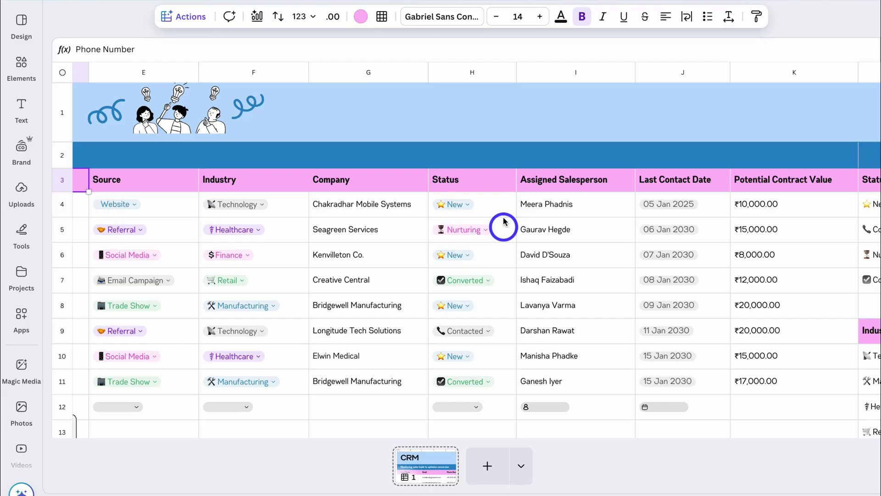
{"action": "scroll", "coordinate": [486, 211], "scroll_direction": "right", "scroll_amount": 7}
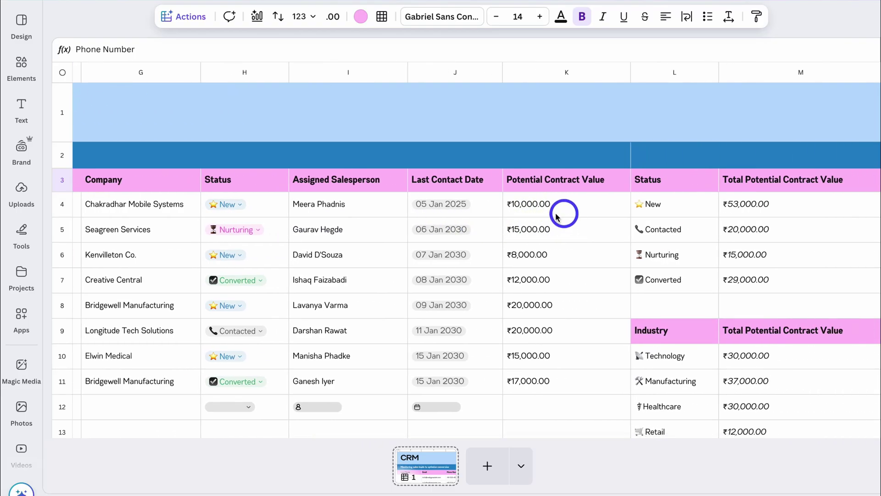
{"action": "scroll", "coordinate": [573, 218], "scroll_direction": "left", "scroll_amount": 15}
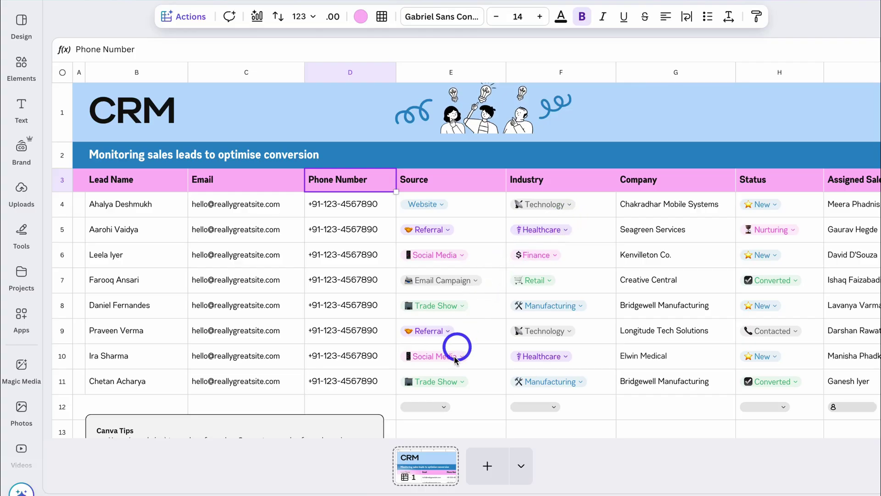
- Add a blank second page and bring up the quick actions list
{"action": "left_click", "coordinate": [488, 466]}
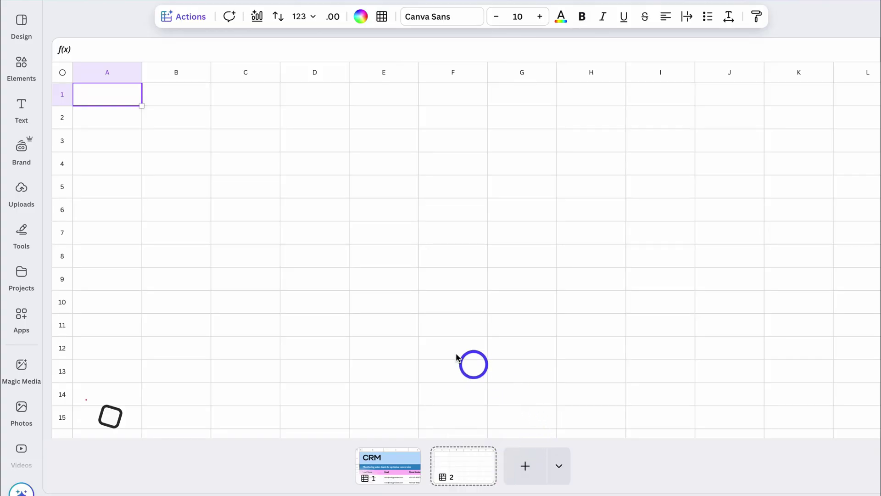
{"action": "left_click", "coordinate": [186, 20]}
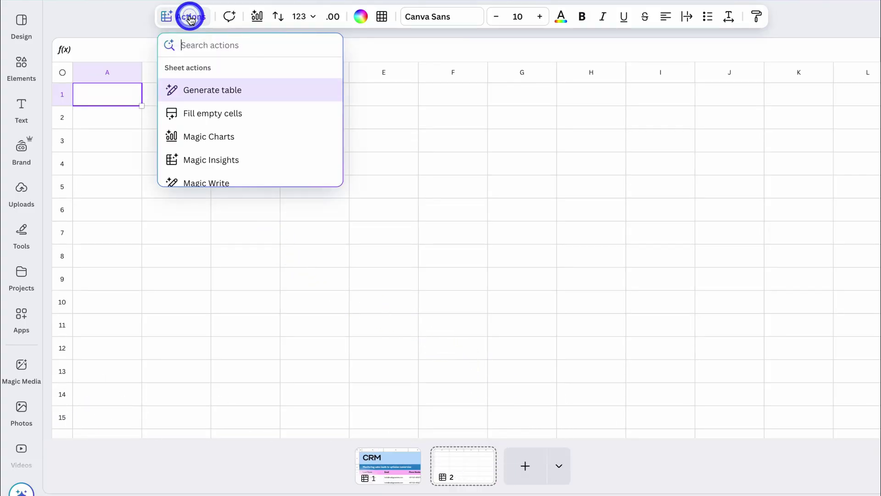
- Generate a CRM table from the pasted prompt with Generate table and insert it into the sheet
{"action": "left_click", "coordinate": [287, 93]}
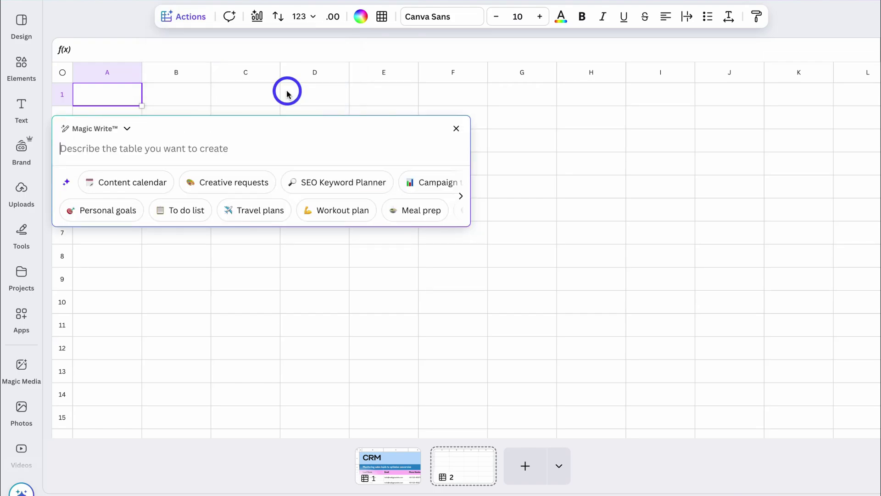
{"action": "type", "text": "Create a CRM system for my web design agency. Include the following columns, name, email, account, phone, source, type, media & Files and sales status."}
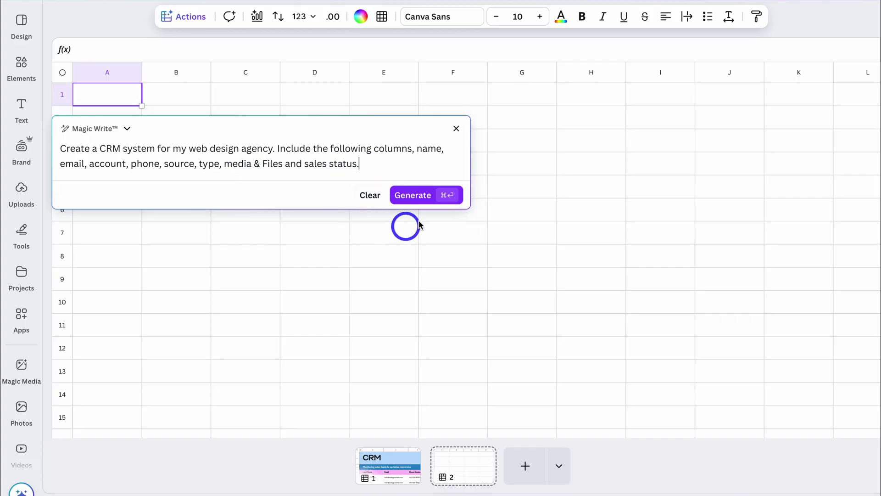
{"action": "left_click", "coordinate": [405, 200]}
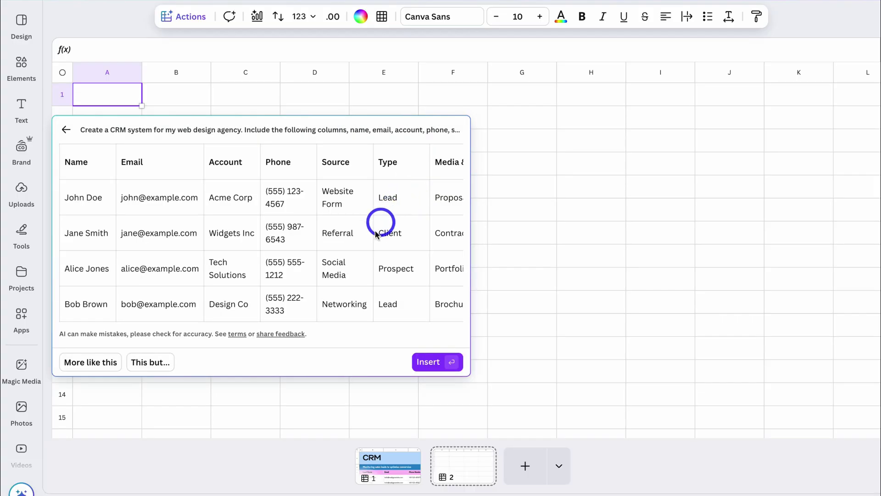
{"action": "left_click", "coordinate": [433, 363]}
{"action": "left_click", "coordinate": [480, 275]}
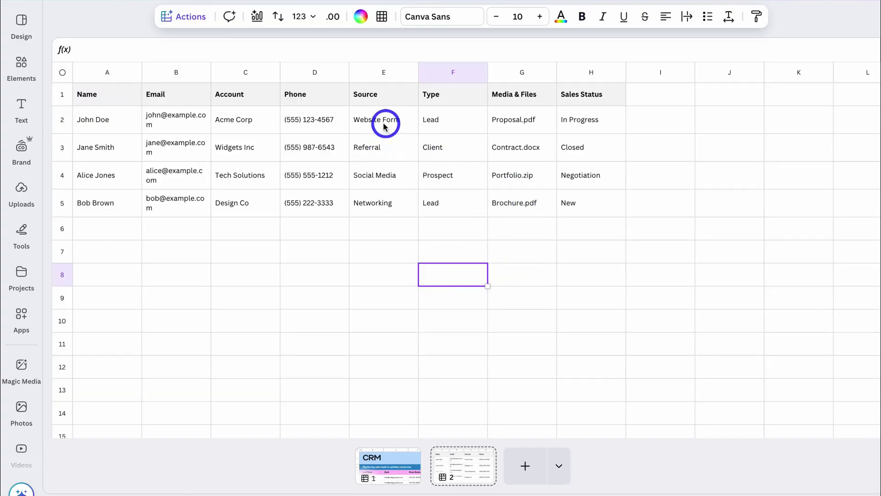
{"action": "left_click", "coordinate": [255, 94]}
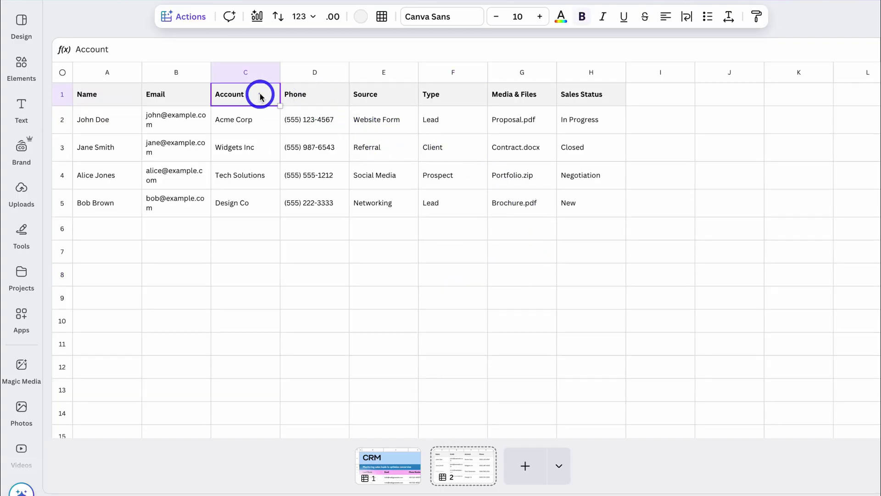
{"action": "left_click", "coordinate": [185, 95]}
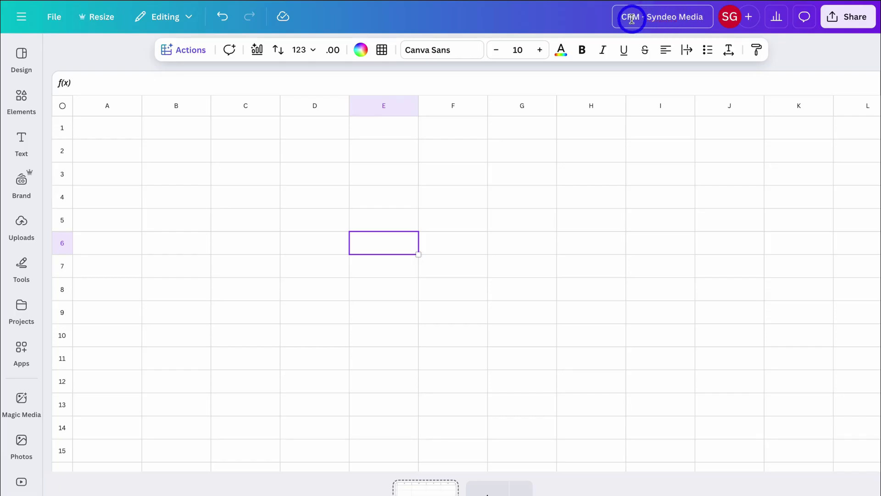
- Select the CRM - Syndeo Media title, then a cell in the empty grid
{"action": "left_click", "coordinate": [693, 17]}
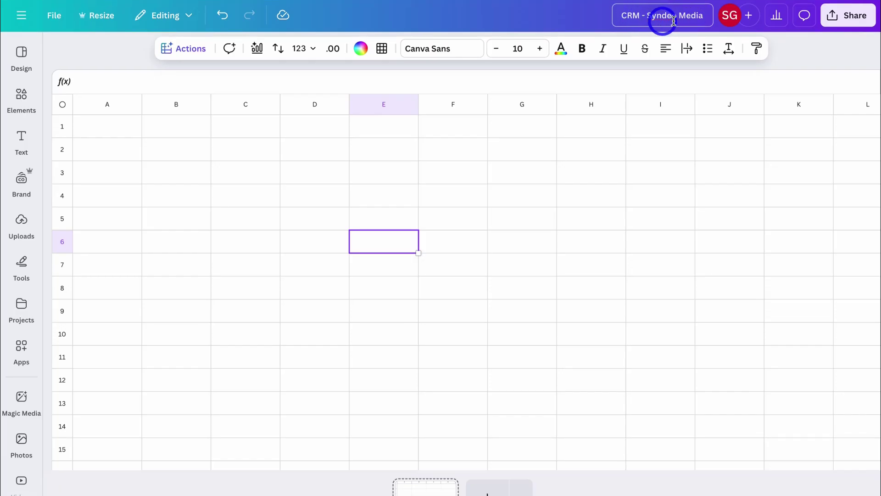
{"action": "left_click", "coordinate": [392, 265]}
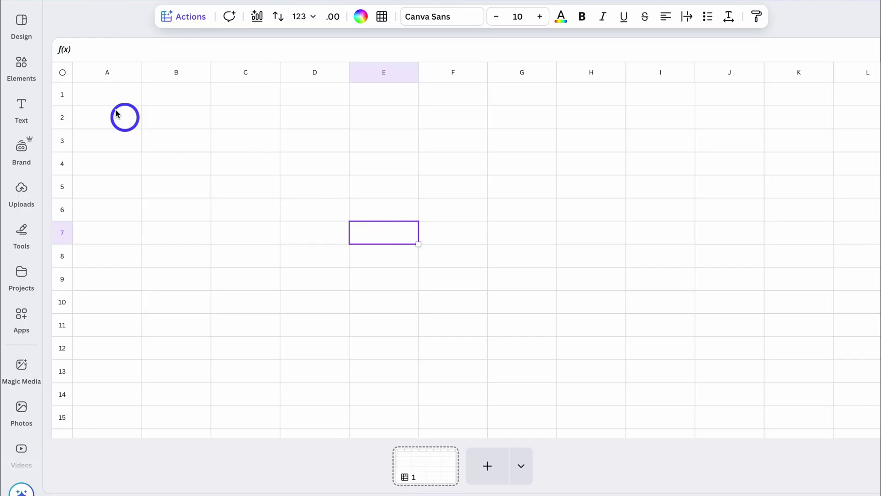
- Merge A1:J2 into one banner cell, fill it light cyan, and make the banner rows taller
{"action": "left_click_drag", "start_coordinate": [96, 93], "coordinate": [717, 117]}
{"action": "right_click", "coordinate": [717, 117]}
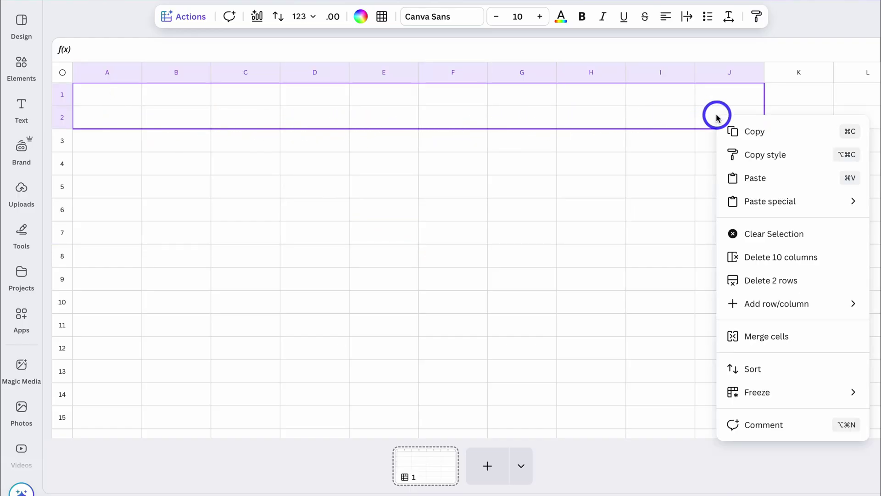
{"action": "left_click", "coordinate": [760, 334]}
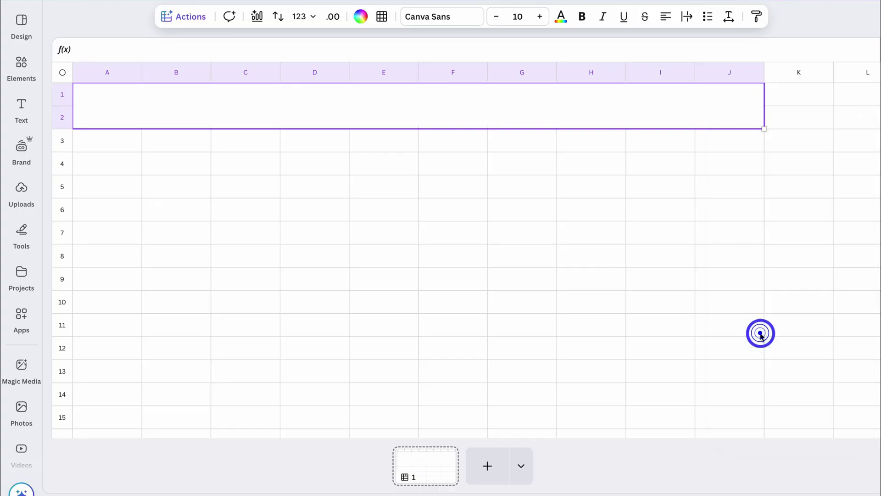
{"action": "left_click", "coordinate": [361, 17]}
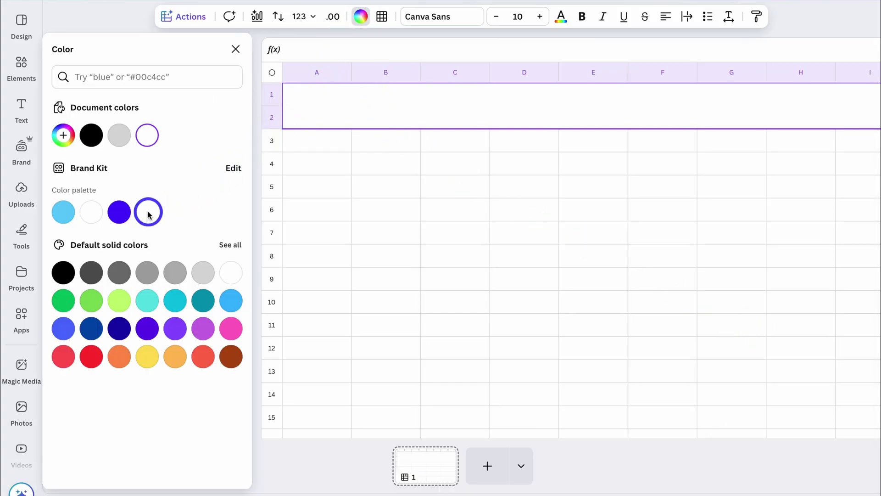
{"action": "left_click", "coordinate": [224, 249]}
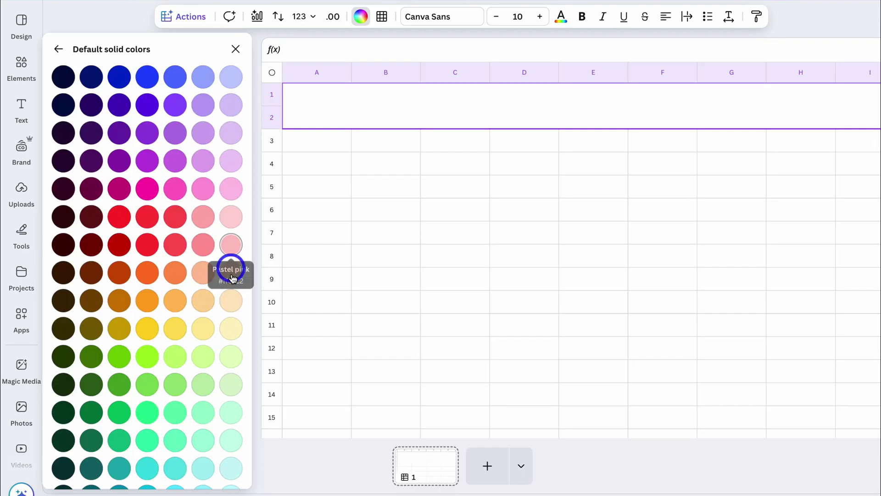
{"action": "left_click", "coordinate": [233, 454]}
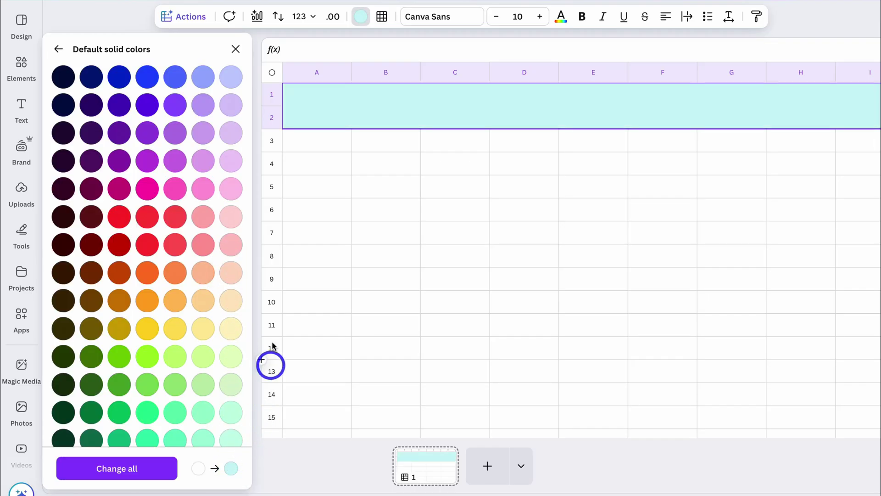
{"action": "left_click_drag", "start_coordinate": [272, 126], "coordinate": [272, 116]}
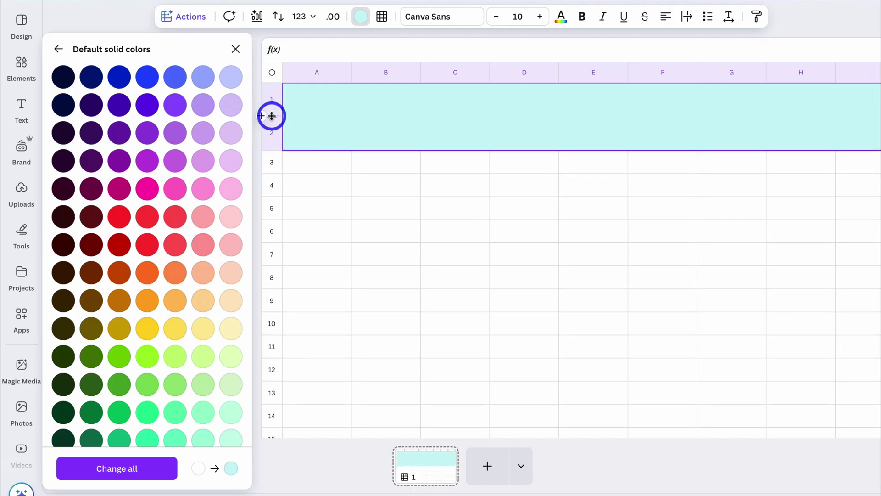
{"action": "left_click_drag", "start_coordinate": [349, 73], "coordinate": [351, 73]}
- Place the 'Workflows that work.' font combination on the banner's left and delete the extra 'Add a heading'
{"action": "left_click", "coordinate": [20, 108]}
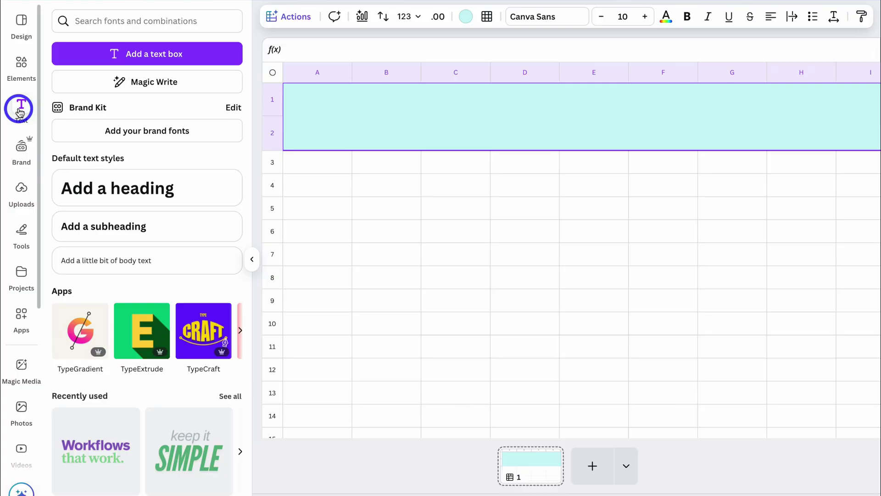
{"action": "left_click", "coordinate": [201, 193]}
{"action": "scroll", "coordinate": [201, 195], "scroll_direction": "down", "scroll_amount": 6}
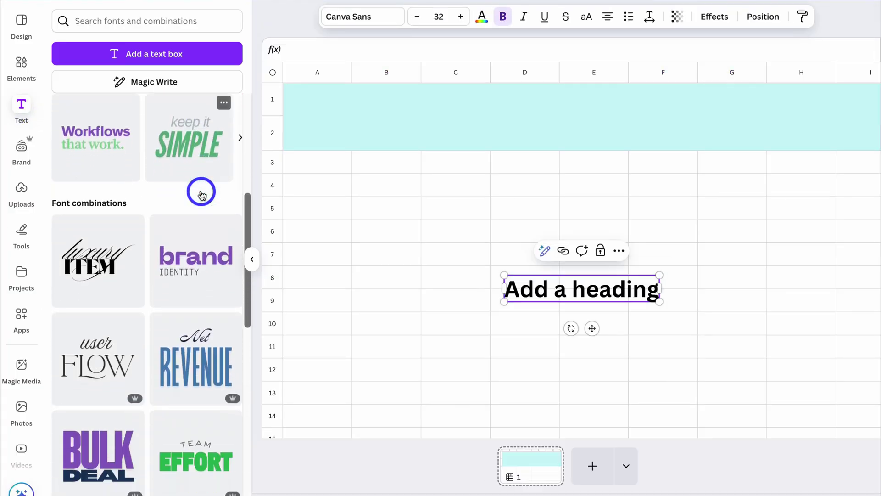
{"action": "left_click", "coordinate": [116, 152]}
{"action": "left_click_drag", "start_coordinate": [518, 248], "coordinate": [356, 120]}
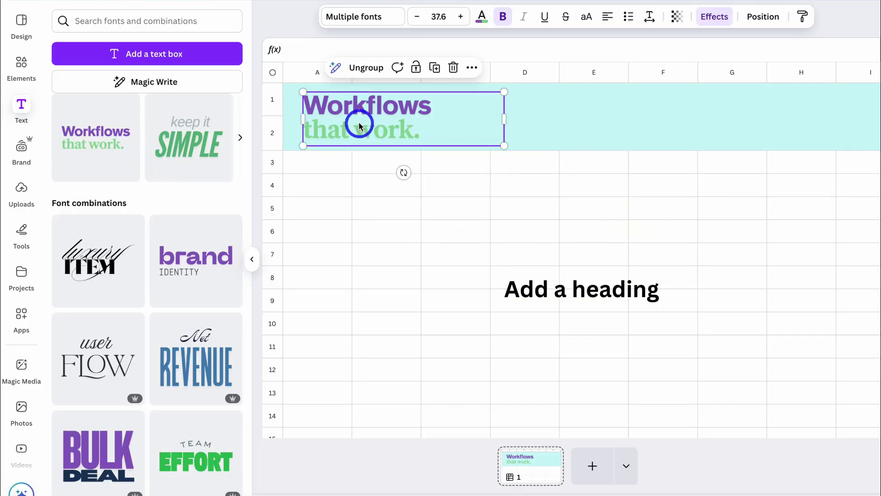
{"action": "left_click", "coordinate": [541, 279]}
{"action": "key", "text": "Delete"}
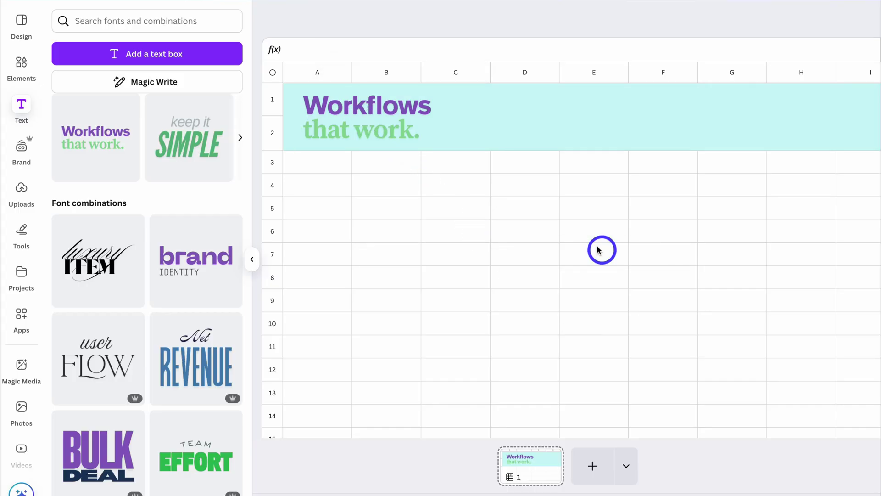
- Retype the two lines as 'CRM' and 'Syndeo Media', coloring Syndeo Media a stronger green
{"action": "left_click", "coordinate": [358, 112]}
{"action": "double_click", "coordinate": [359, 110]}
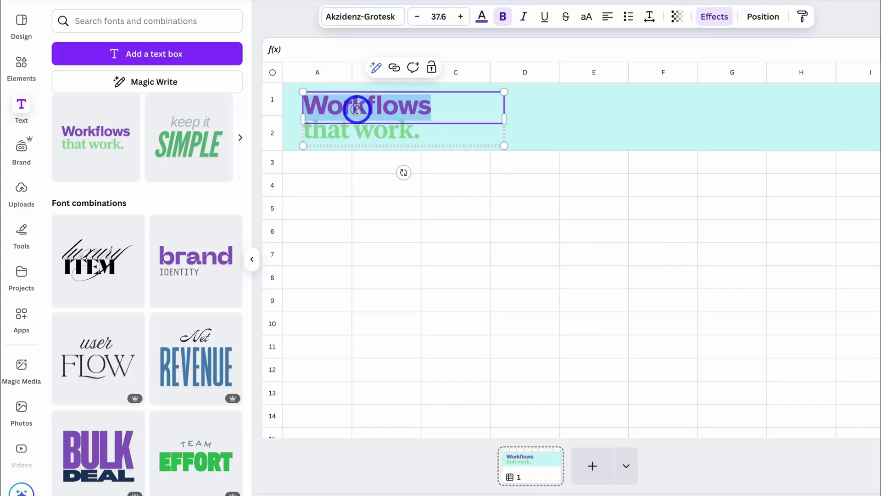
{"action": "type", "text": "CRM"}
{"action": "double_click", "coordinate": [360, 133]}
{"action": "type", "text": "Syndeo Media"}
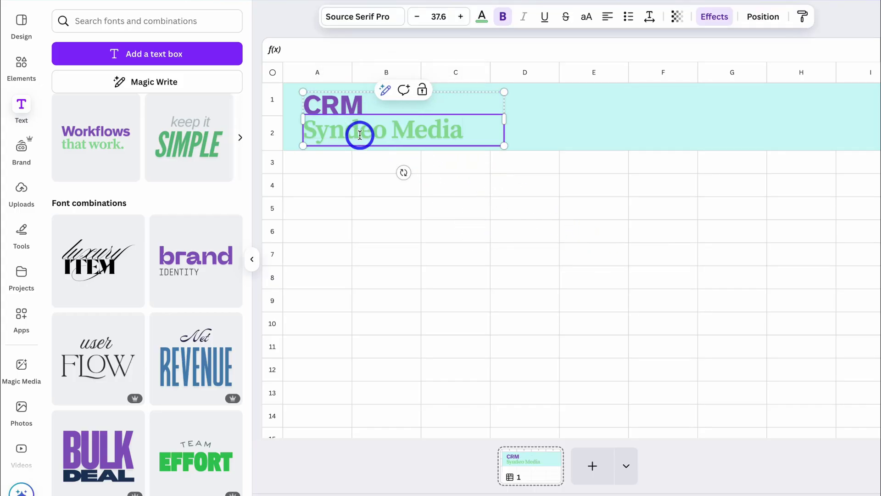
{"action": "left_click", "coordinate": [481, 16]}
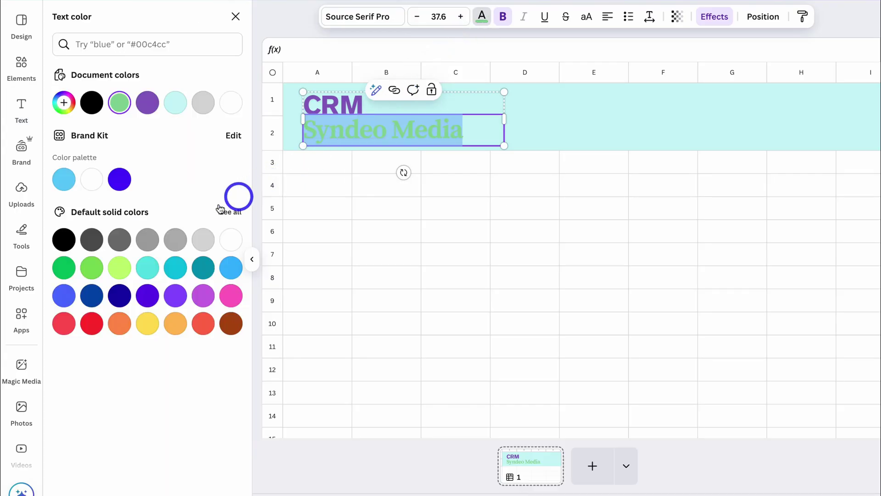
{"action": "left_click", "coordinate": [64, 266]}
{"action": "left_click", "coordinate": [354, 252]}
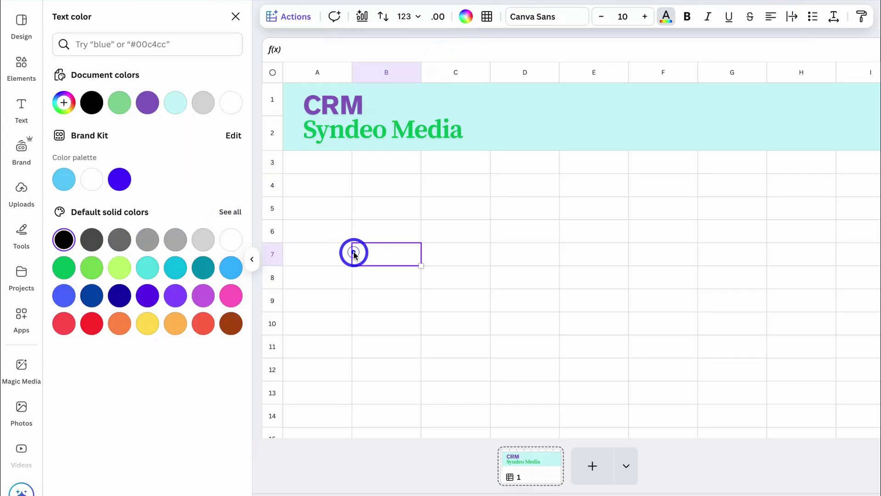
- Search Elements for 'crm' and insert the green people graphic into the sheet
{"action": "left_click", "coordinate": [21, 64]}
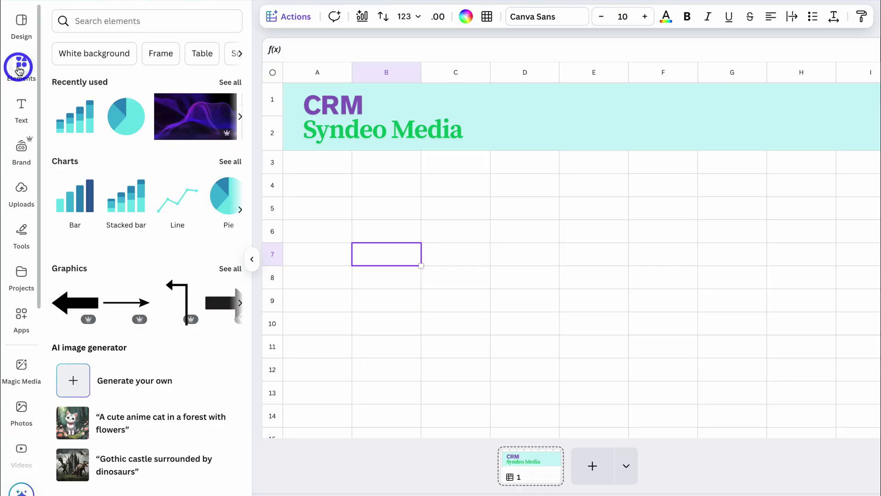
{"action": "left_click", "coordinate": [102, 20]}
{"action": "type", "text": "crm"}
{"action": "key", "text": "Return"}
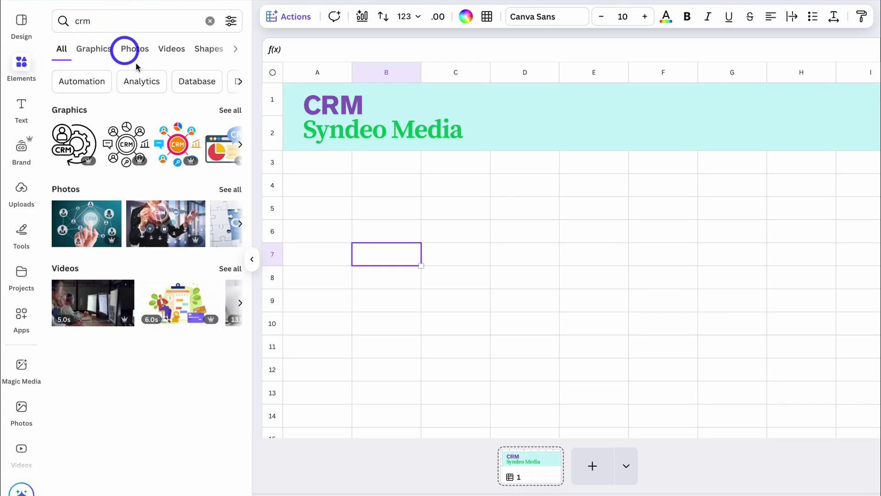
{"action": "left_click", "coordinate": [219, 110]}
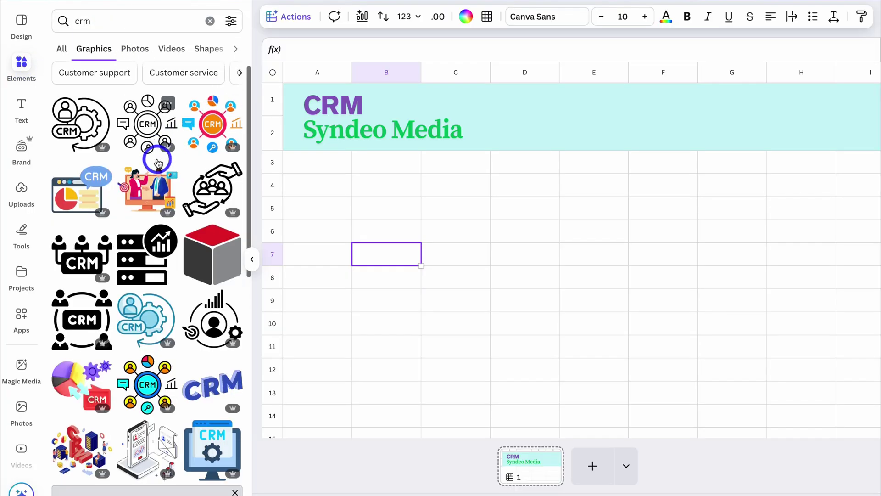
{"action": "scroll", "coordinate": [157, 163], "scroll_direction": "down", "scroll_amount": 3}
{"action": "scroll", "coordinate": [157, 163], "scroll_direction": "down", "scroll_amount": 5}
{"action": "left_click", "coordinate": [136, 225]}
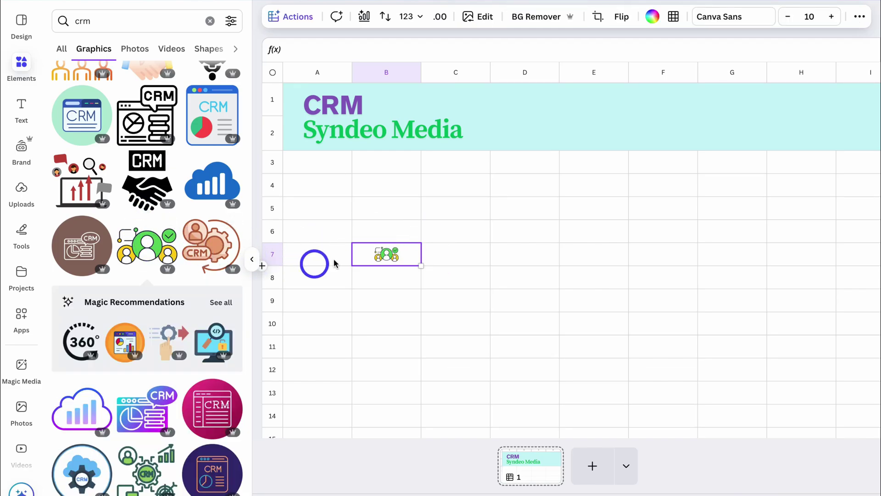
- Detach the people graphic from cell B7, shrink it, and place it in the banner beside the title
{"action": "right_click", "coordinate": [391, 256]}
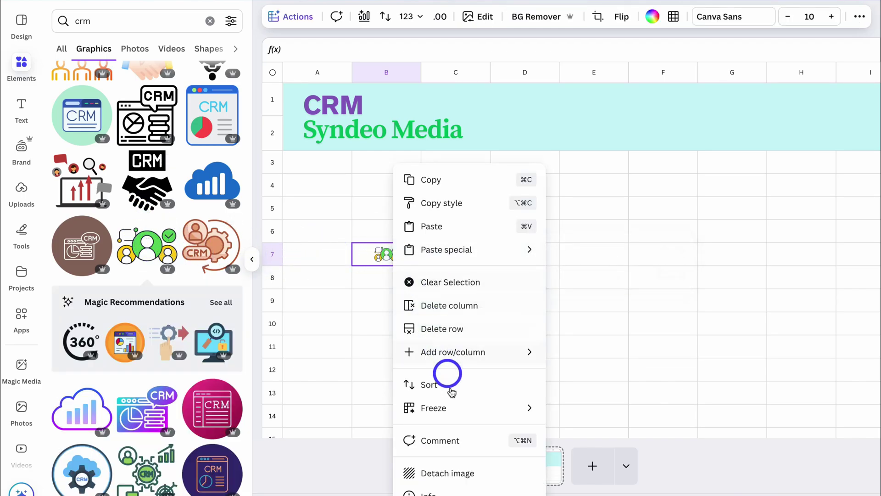
{"action": "left_click", "coordinate": [487, 469]}
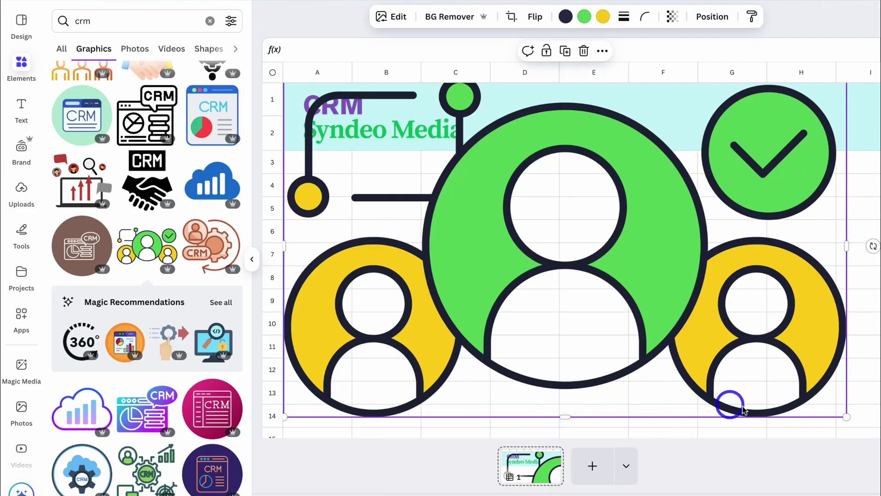
{"action": "left_click_drag", "start_coordinate": [847, 413], "coordinate": [403, 210]}
{"action": "left_click_drag", "start_coordinate": [358, 154], "coordinate": [573, 130]}
{"action": "left_click", "coordinate": [642, 214]}
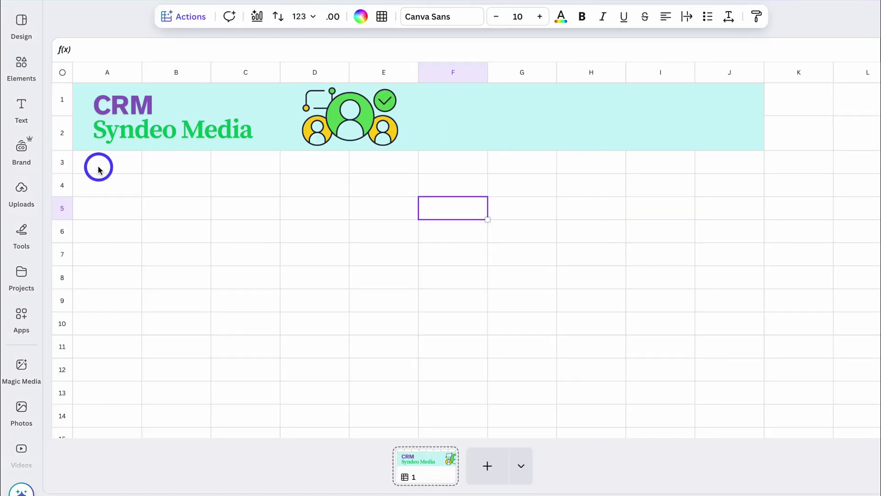
- Fill row 3 from A3 to J3 with light grey
{"action": "left_click_drag", "start_coordinate": [98, 164], "coordinate": [728, 161]}
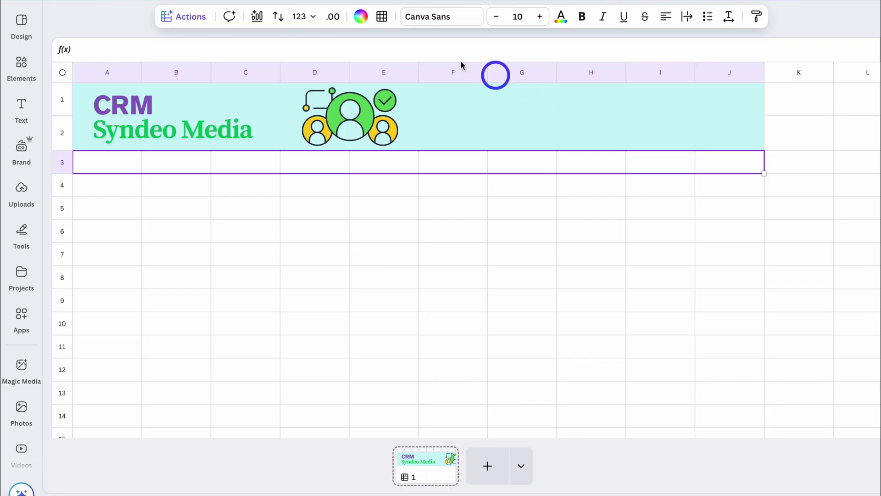
{"action": "left_click", "coordinate": [361, 16]}
{"action": "left_click", "coordinate": [204, 331]}
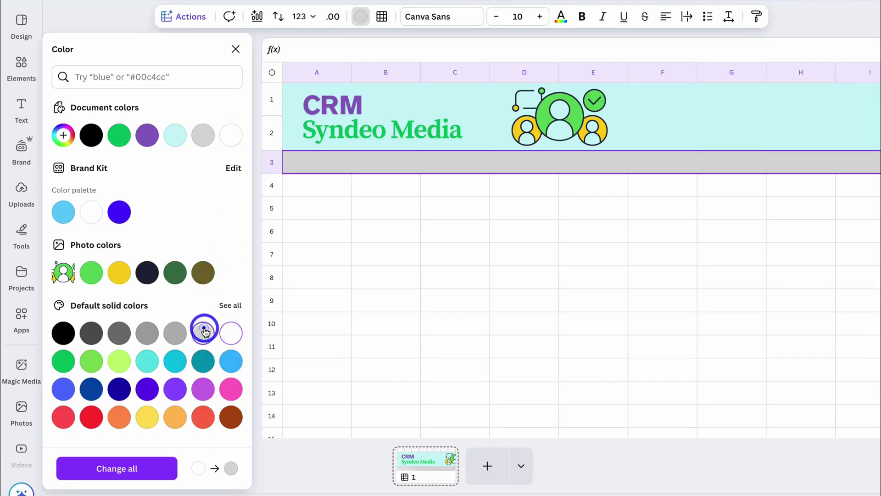
{"action": "left_click", "coordinate": [236, 49]}
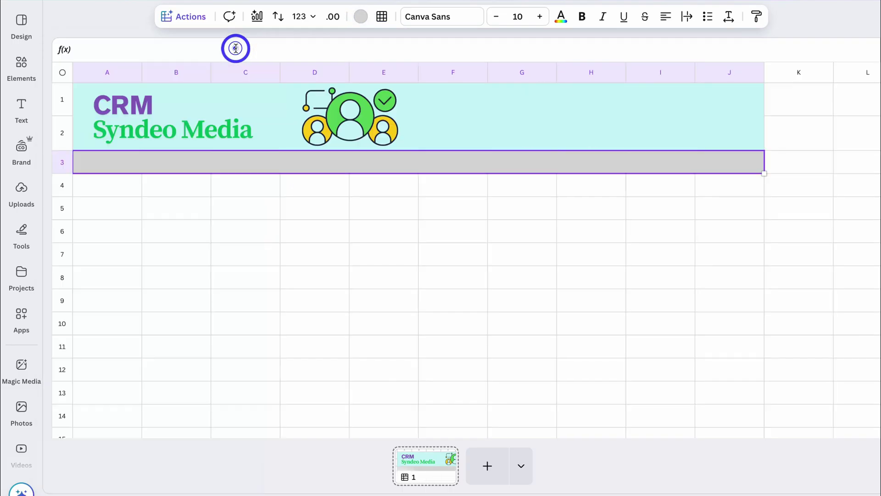
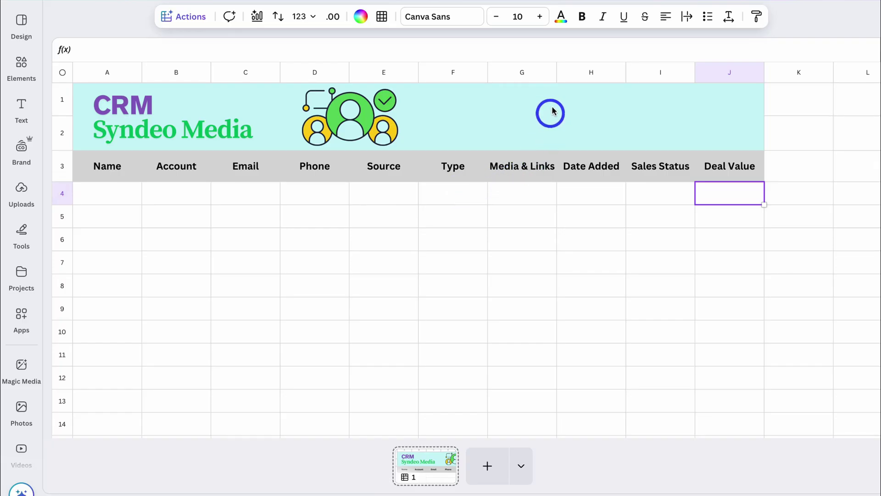
- Widen columns G, H, I and J of the CRM sheet
{"action": "left_click_drag", "start_coordinate": [556, 73], "coordinate": [572, 73]}
{"action": "left_click_drag", "start_coordinate": [641, 73], "coordinate": [654, 72]}
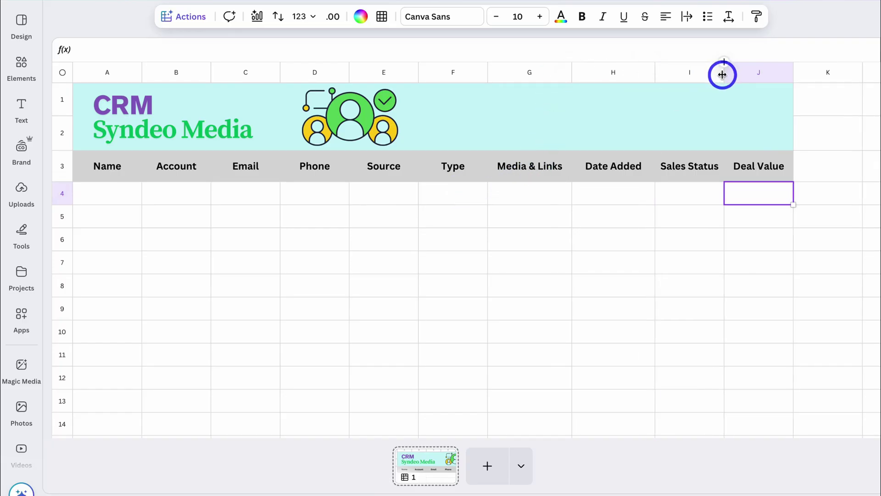
{"action": "left_click_drag", "start_coordinate": [722, 74], "coordinate": [737, 74]}
{"action": "left_click_drag", "start_coordinate": [807, 73], "coordinate": [821, 73]}
{"action": "left_click", "coordinate": [786, 179]}
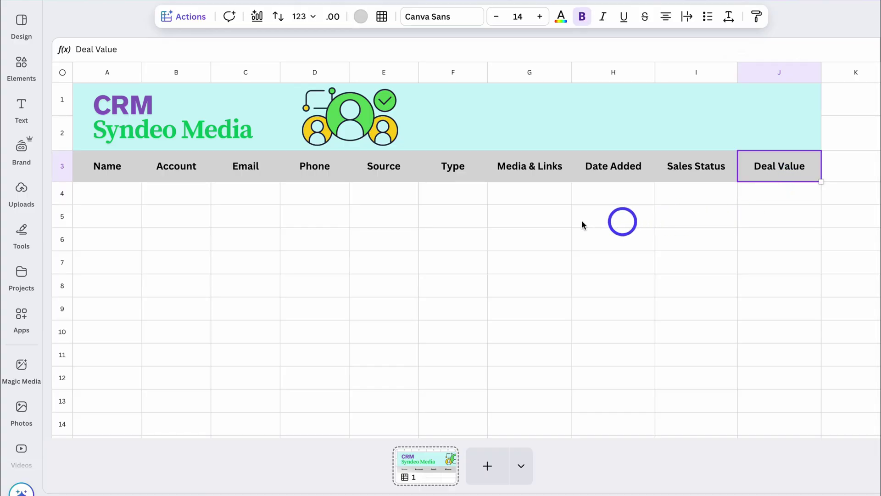
- Enter the contact's name, account Kiwi Clothing & Co, e-mail and phone in A4:D4
{"action": "left_click", "coordinate": [118, 196]}
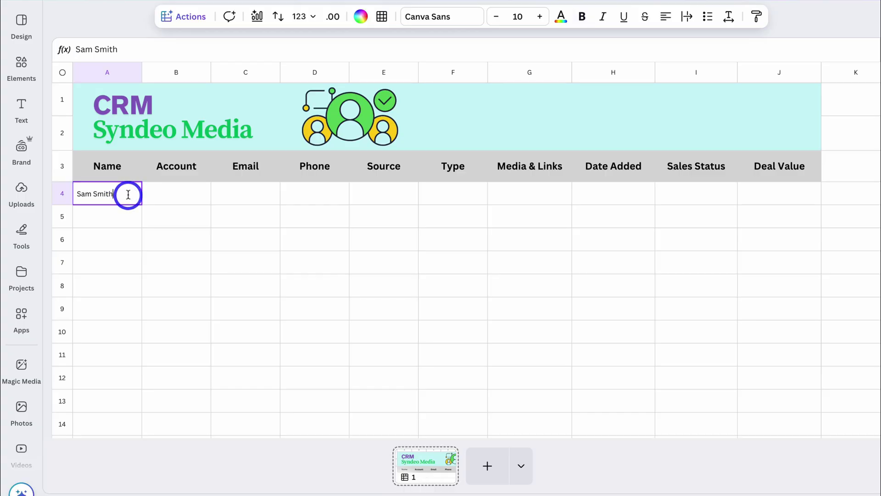
{"action": "left_click", "coordinate": [146, 218]}
{"action": "left_click", "coordinate": [125, 202]}
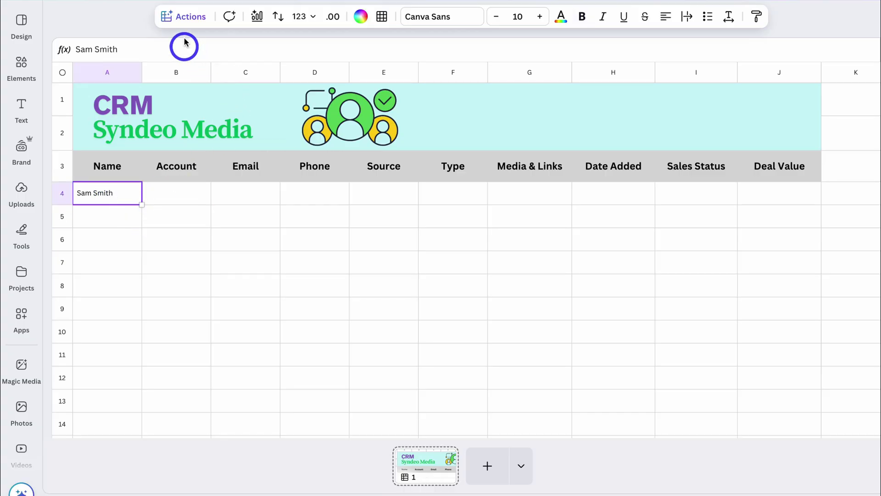
{"action": "left_click", "coordinate": [185, 21]}
{"action": "scroll", "coordinate": [217, 98], "scroll_direction": "down", "scroll_amount": 5}
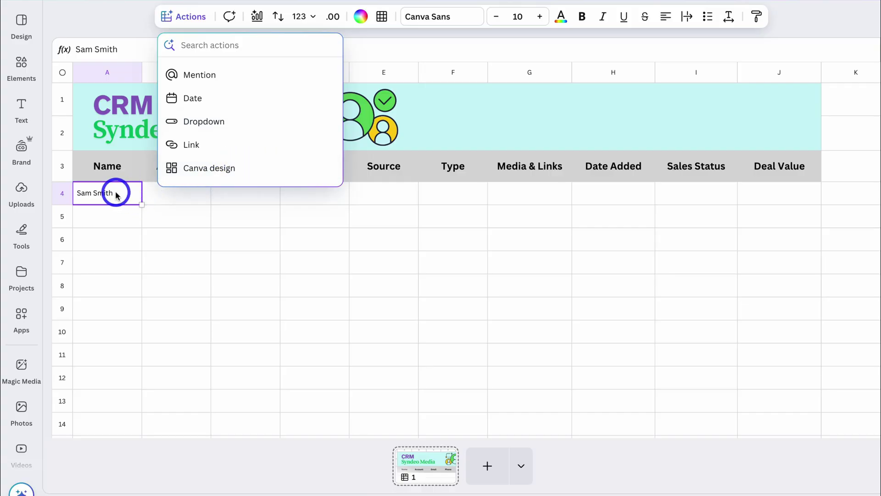
{"action": "left_click", "coordinate": [159, 196]}
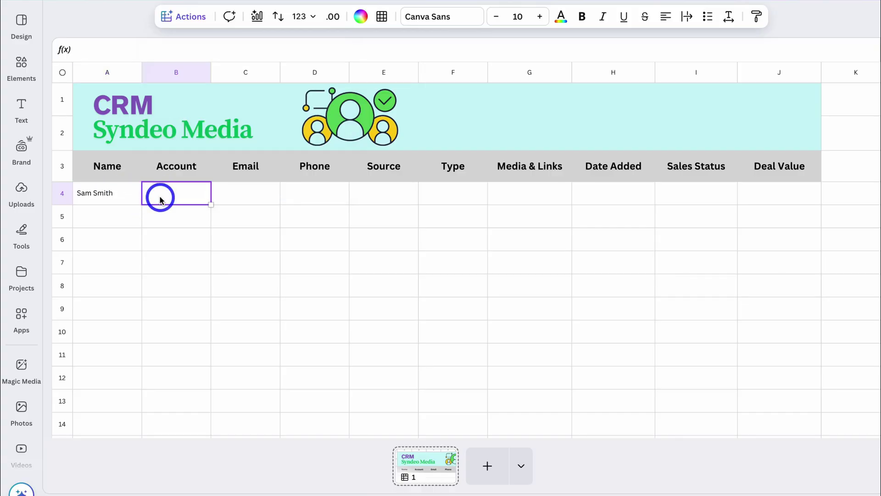
{"action": "type", "text": "Kiwi Clothing & Co"}
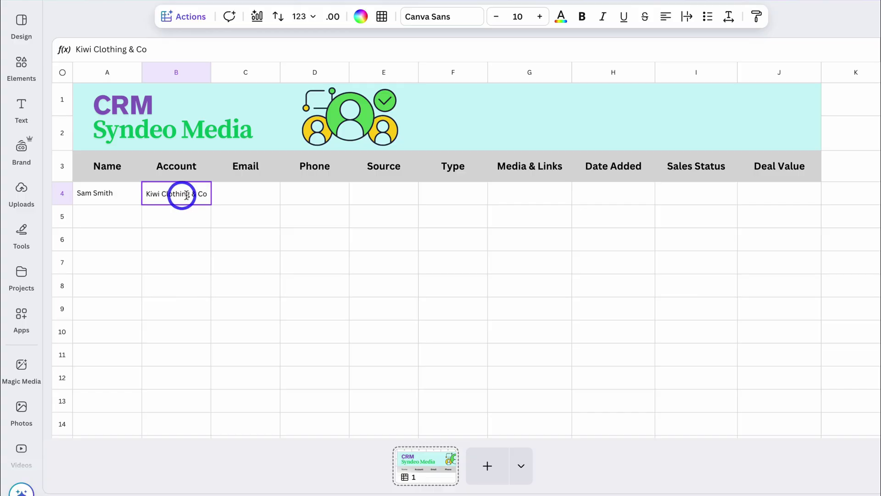
{"action": "left_click", "coordinate": [229, 193]}
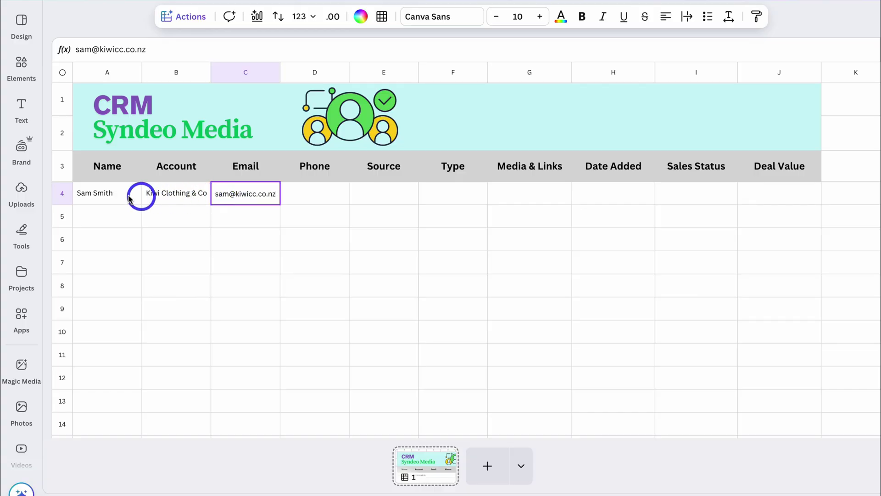
{"action": "left_click", "coordinate": [308, 192]}
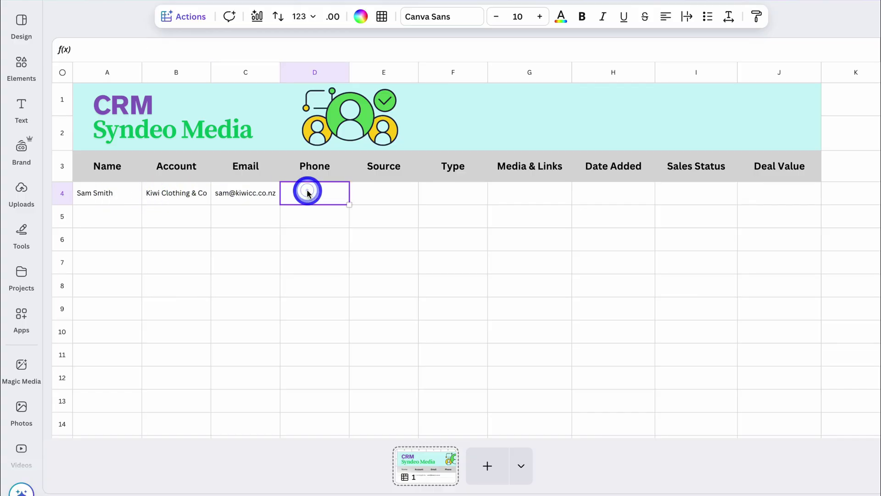
{"action": "left_click", "coordinate": [393, 193]}
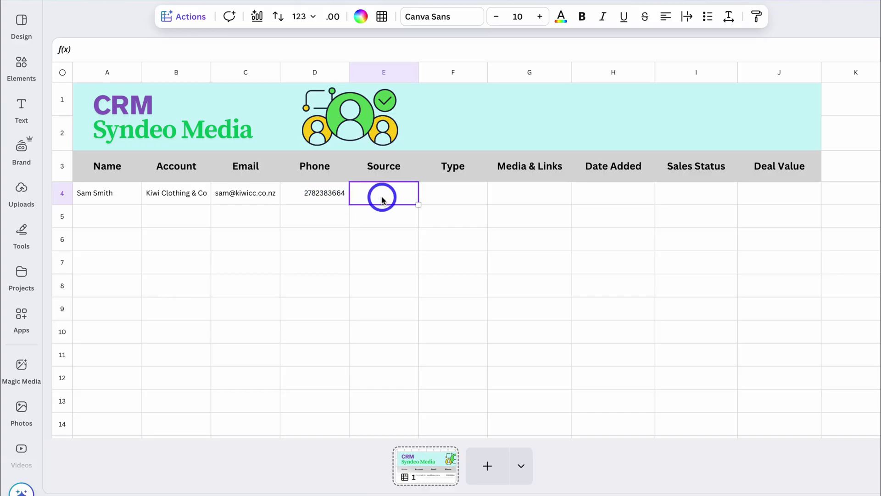
- Create a new dropdown in Source cell E4
{"action": "left_click", "coordinate": [181, 18]}
{"action": "scroll", "coordinate": [203, 93], "scroll_direction": "down", "scroll_amount": 5}
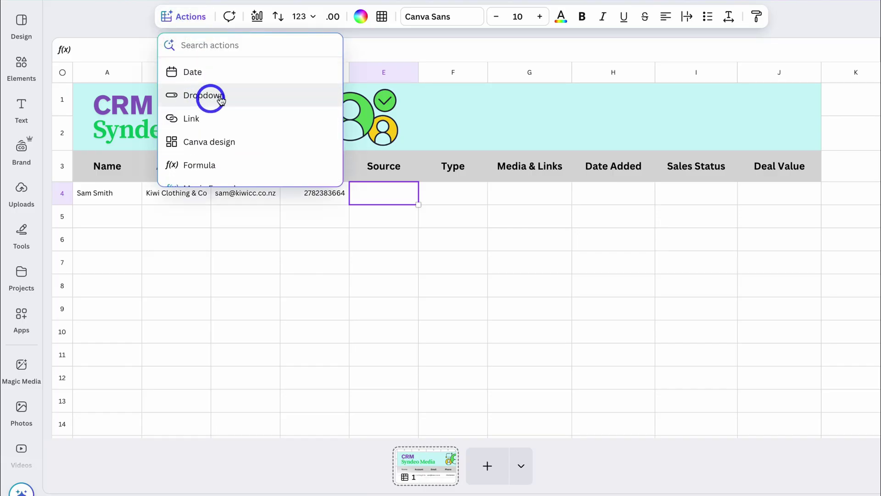
{"action": "left_click", "coordinate": [235, 95]}
{"action": "left_click", "coordinate": [285, 94]}
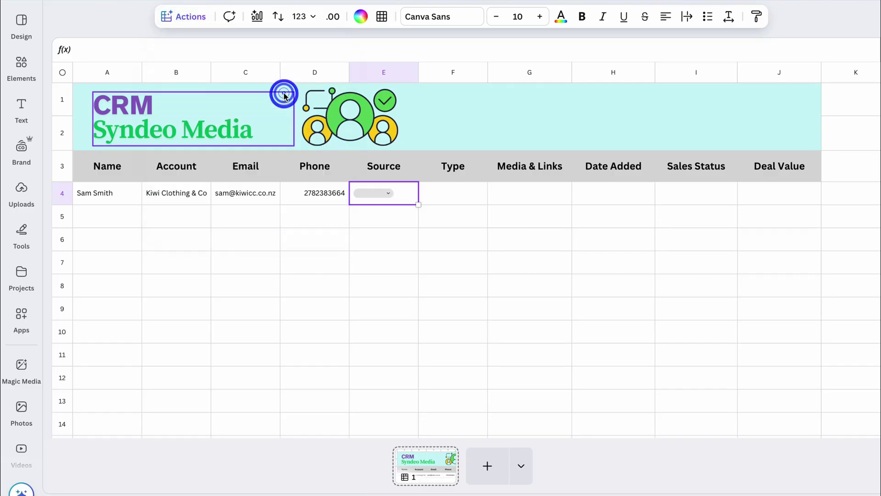
{"action": "left_click", "coordinate": [388, 194]}
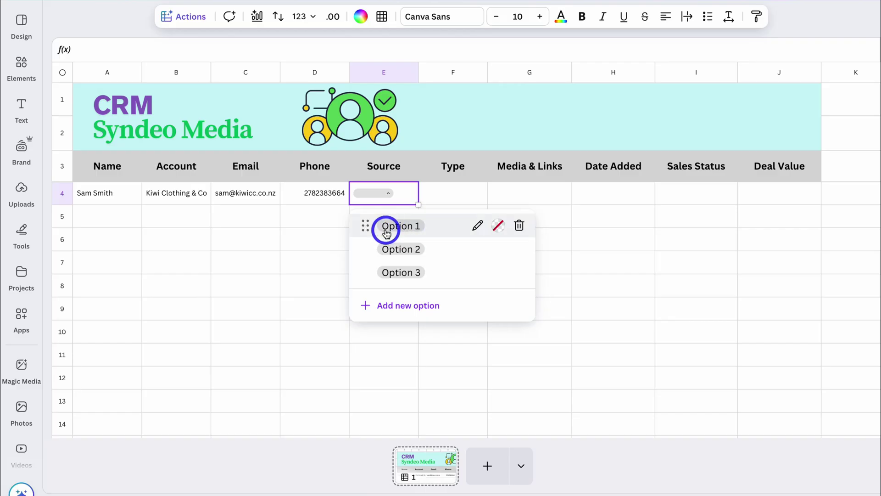
- Rename the dropdown options and colour Email, Website Form violet and Facebook light blue
{"action": "left_click", "coordinate": [477, 225]}
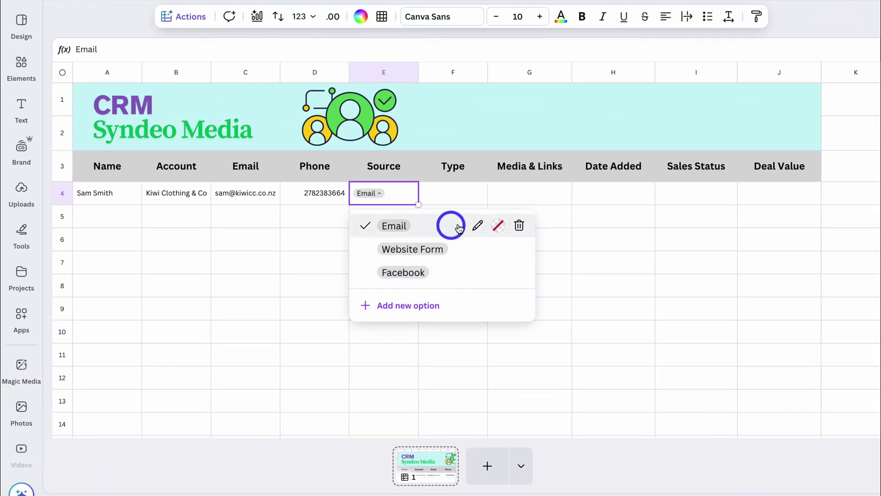
{"action": "left_click", "coordinate": [498, 227]}
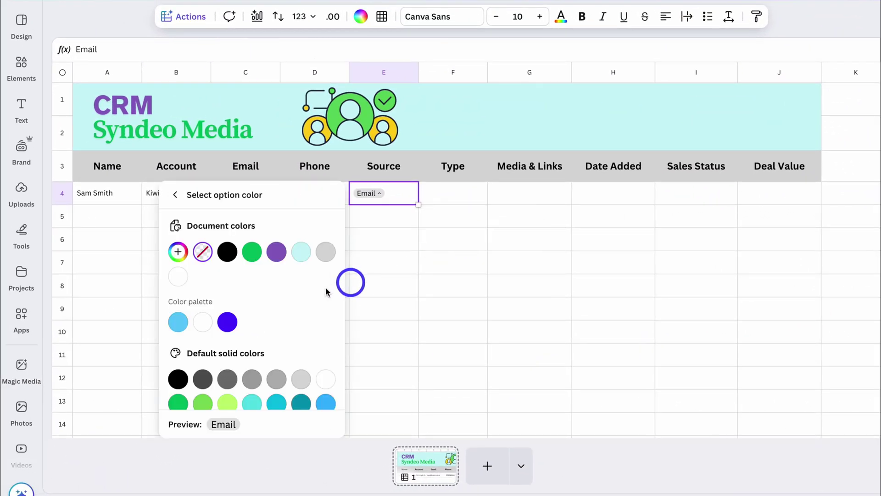
{"action": "scroll", "coordinate": [316, 287], "scroll_direction": "down", "scroll_amount": 2}
{"action": "left_click", "coordinate": [244, 340]}
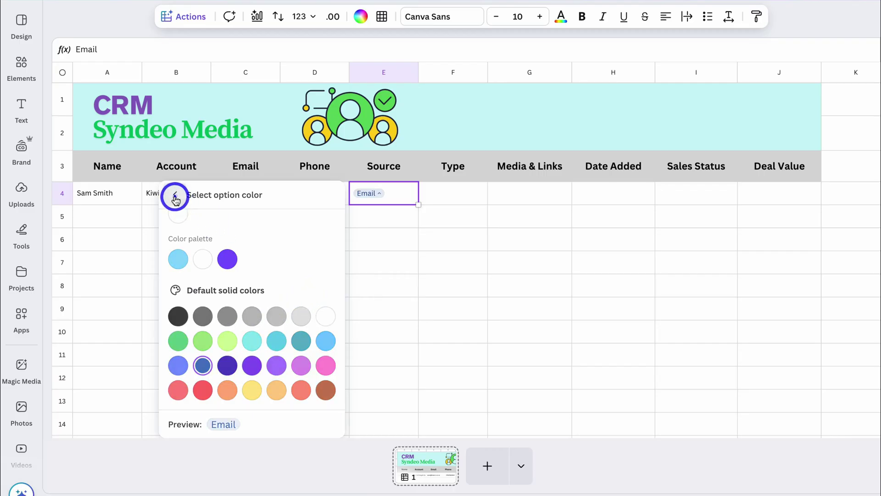
{"action": "left_click", "coordinate": [175, 195]}
{"action": "left_click", "coordinate": [492, 251]}
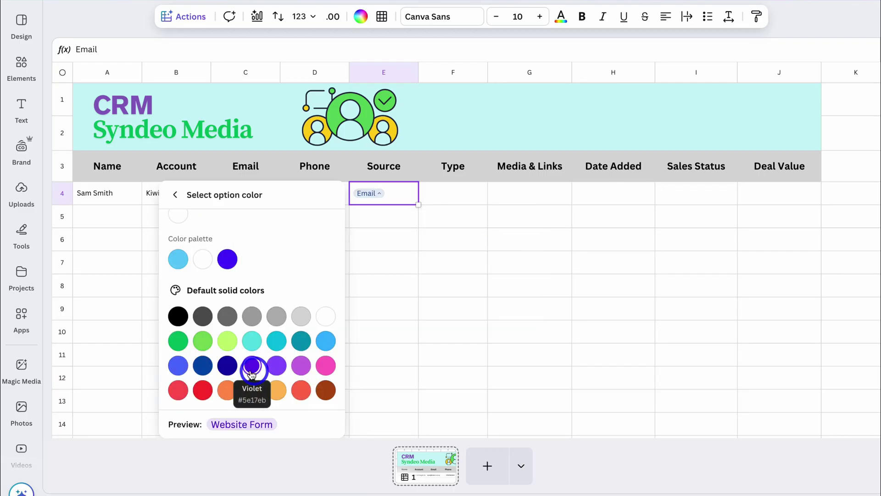
{"action": "left_click", "coordinate": [252, 366]}
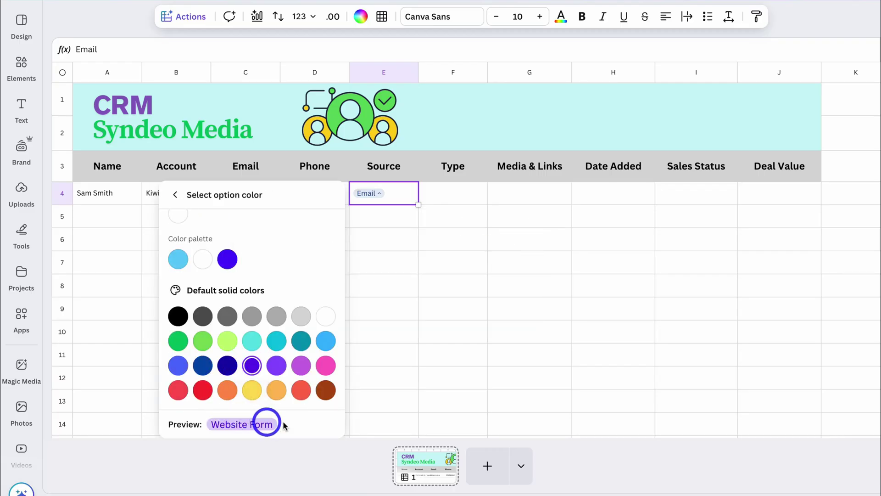
{"action": "left_click", "coordinate": [176, 195]}
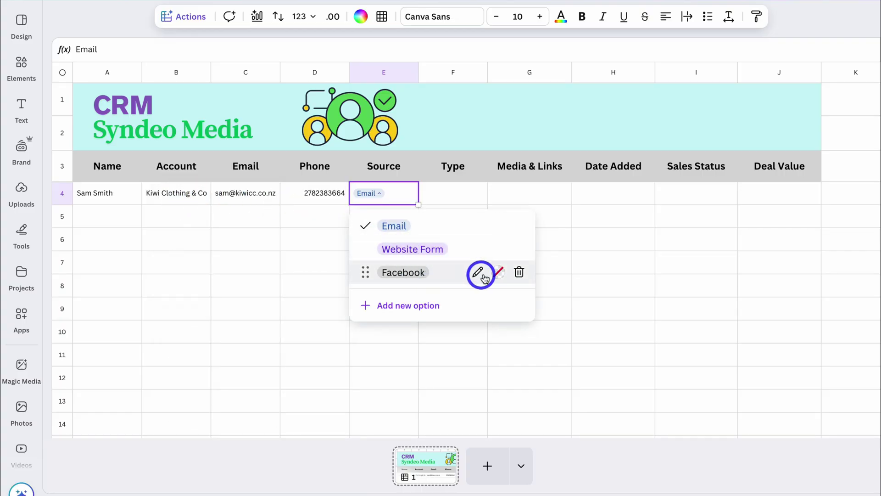
{"action": "left_click", "coordinate": [498, 272]}
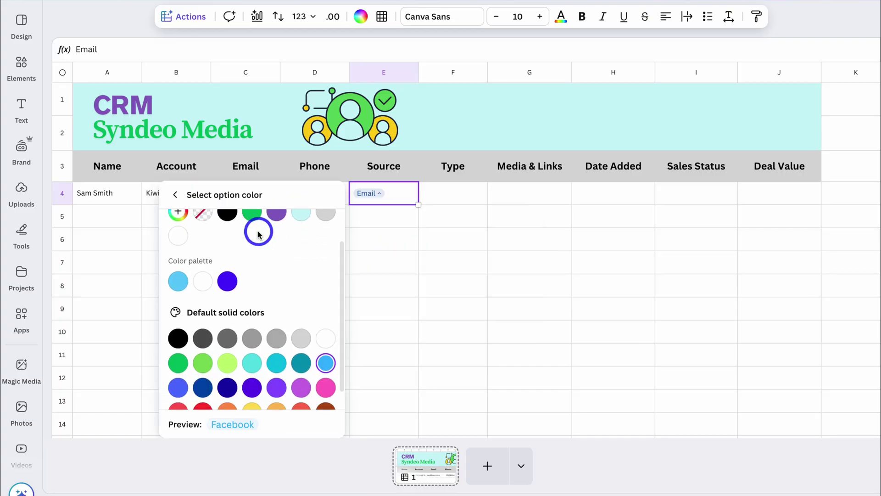
{"action": "left_click", "coordinate": [175, 196]}
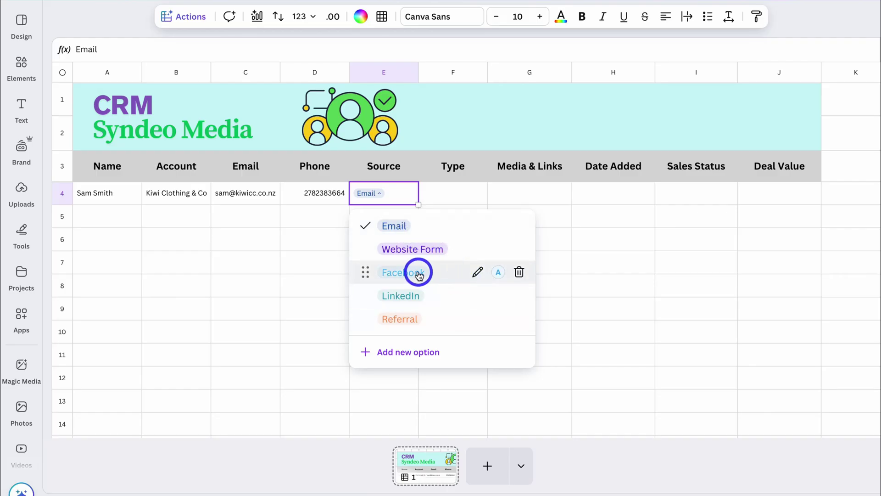
- Set E4 to Website Form and copy the dropdown down to E14 with empty values
{"action": "left_click", "coordinate": [454, 254]}
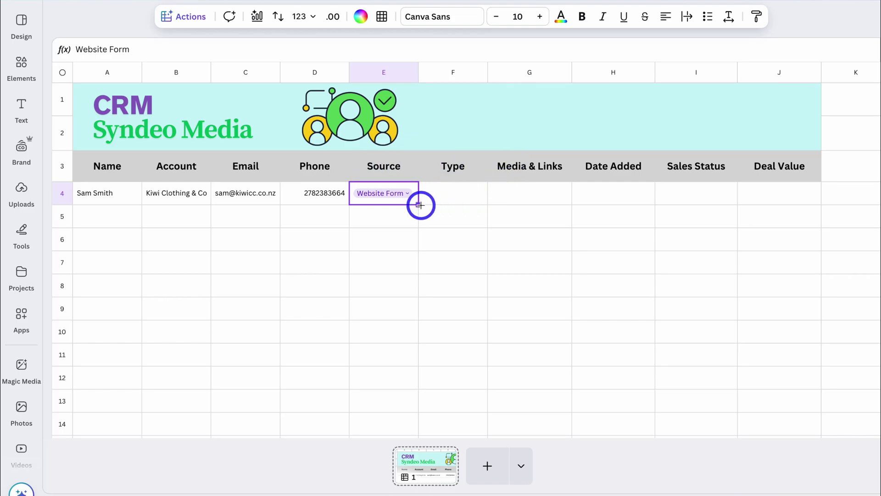
{"action": "left_click_drag", "start_coordinate": [420, 213], "coordinate": [397, 225]}
{"action": "key", "text": "Delete"}
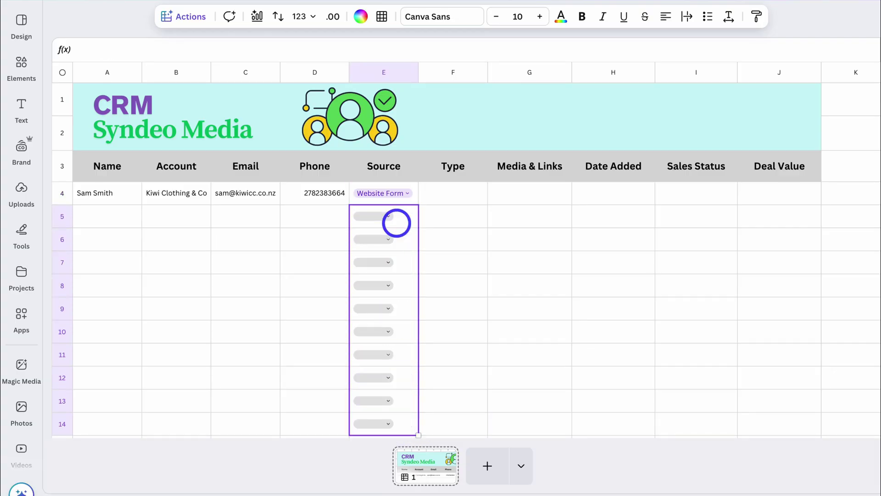
{"action": "left_click", "coordinate": [387, 218]}
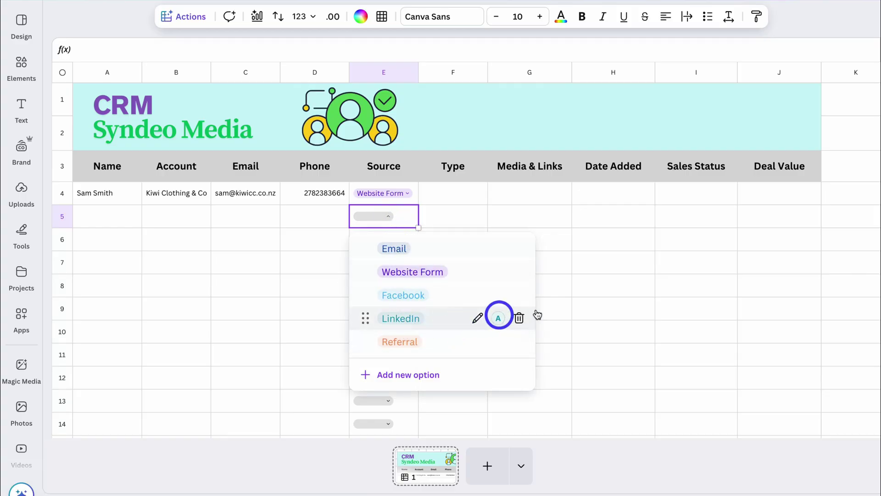
{"action": "left_click", "coordinate": [568, 310]}
{"action": "left_click", "coordinate": [457, 198]}
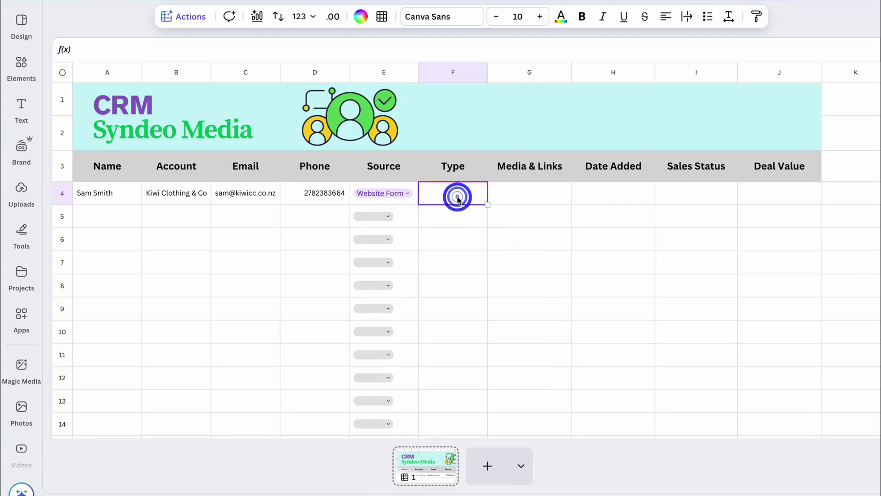
- Create a Type dropdown in F4 with the six industry options, Hospitality to Healthcare
{"action": "left_click", "coordinate": [185, 16]}
{"action": "scroll", "coordinate": [220, 122], "scroll_direction": "down", "scroll_amount": 6}
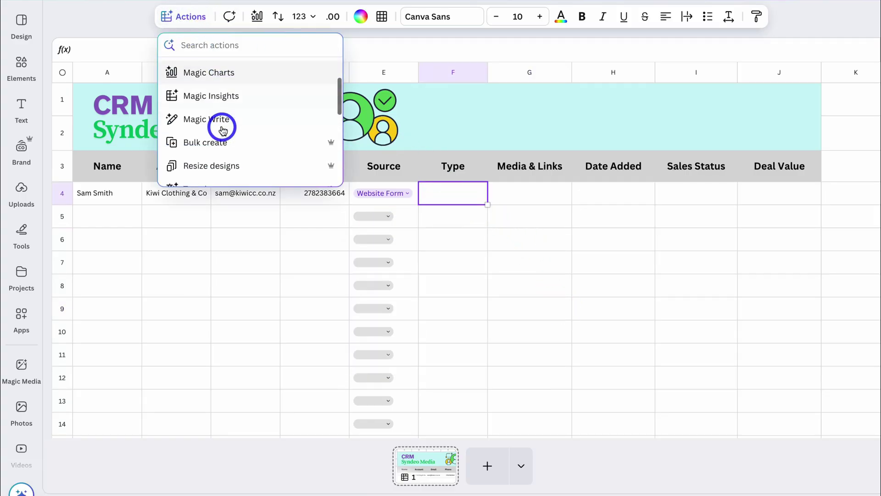
{"action": "left_click", "coordinate": [244, 129]}
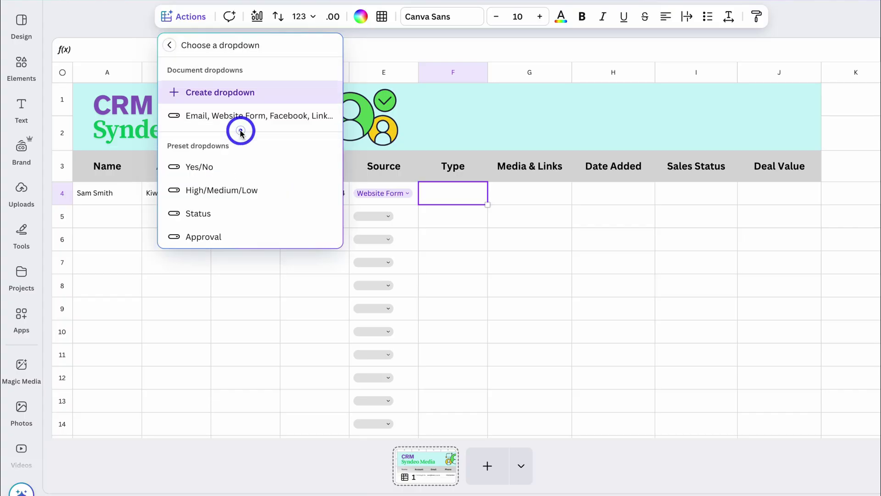
{"action": "left_click", "coordinate": [293, 95]}
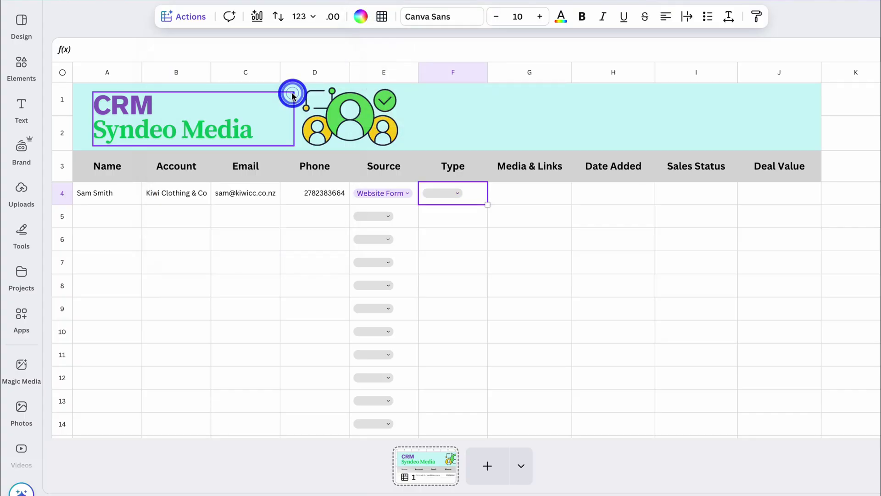
{"action": "left_click", "coordinate": [456, 194]}
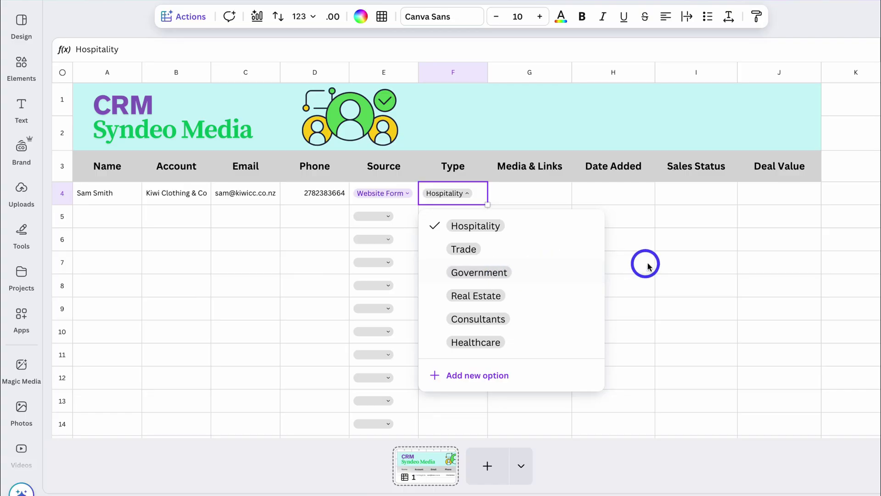
{"action": "left_click", "coordinate": [633, 265]}
- Keep F4 as Hospitality and copy the dropdown to F14, clearing F5:F14
{"action": "left_click", "coordinate": [486, 203]}
{"action": "left_click_drag", "start_coordinate": [488, 204], "coordinate": [476, 224]}
{"action": "left_click", "coordinate": [494, 422]}
{"action": "key", "text": "Delete"}
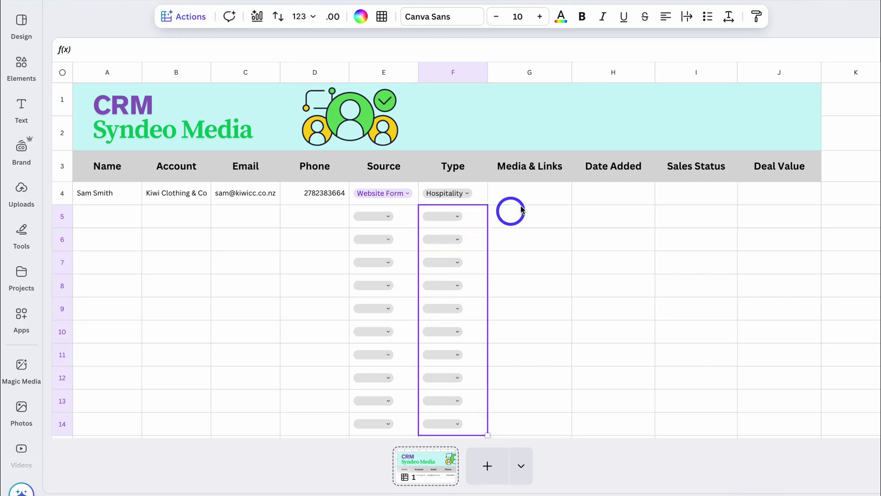
{"action": "left_click", "coordinate": [532, 194]}
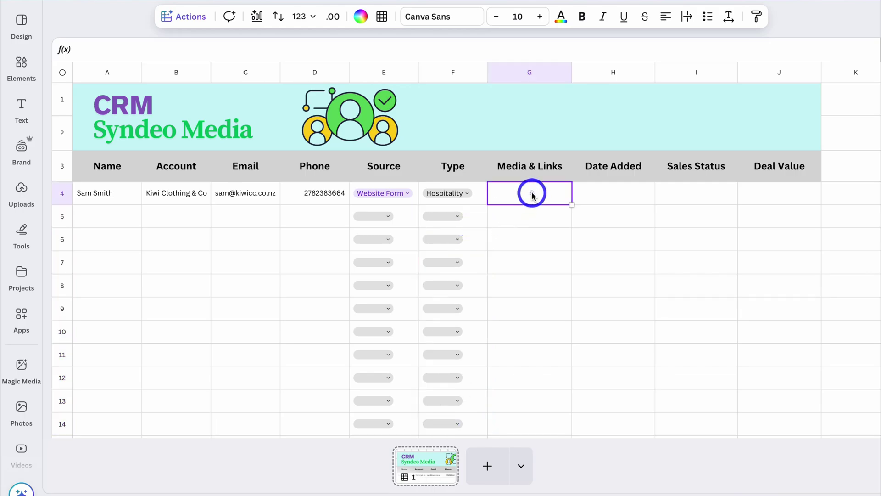
- Turn G4 into a link field and copy it down the Media & Links column
{"action": "left_click", "coordinate": [192, 17]}
{"action": "scroll", "coordinate": [197, 111], "scroll_direction": "down", "scroll_amount": 5}
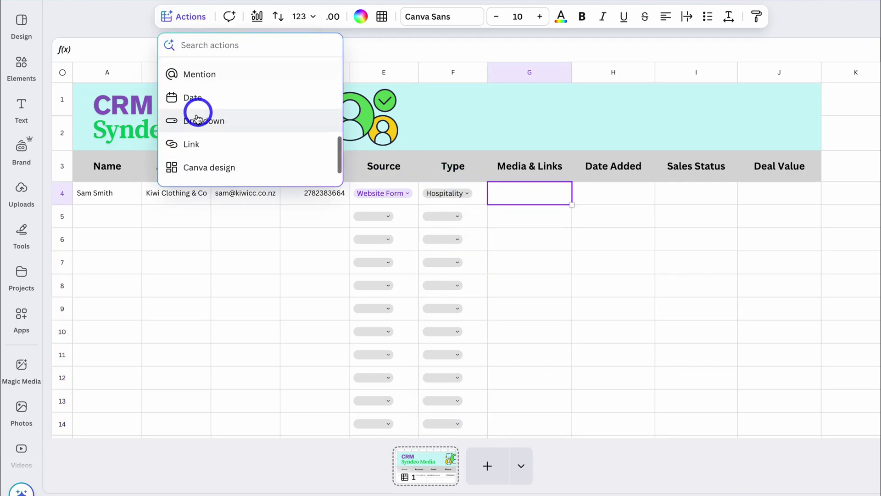
{"action": "left_click", "coordinate": [215, 142]}
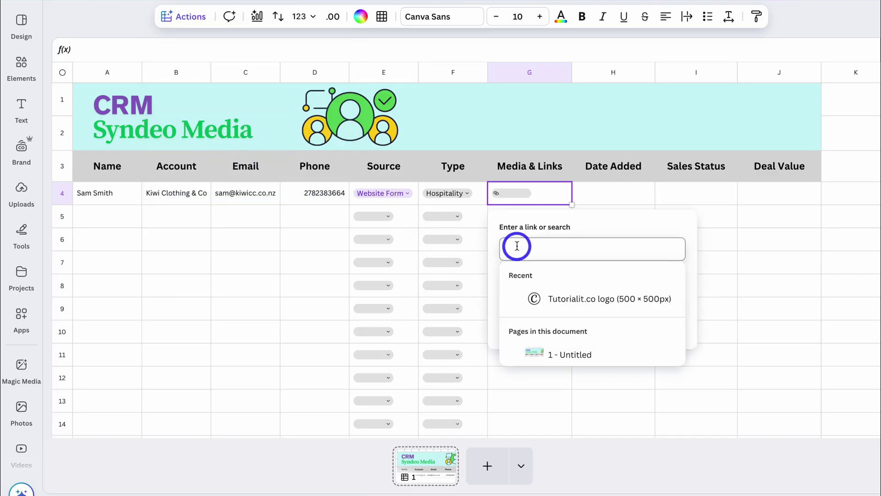
{"action": "left_click", "coordinate": [616, 196]}
{"action": "left_click", "coordinate": [549, 200]}
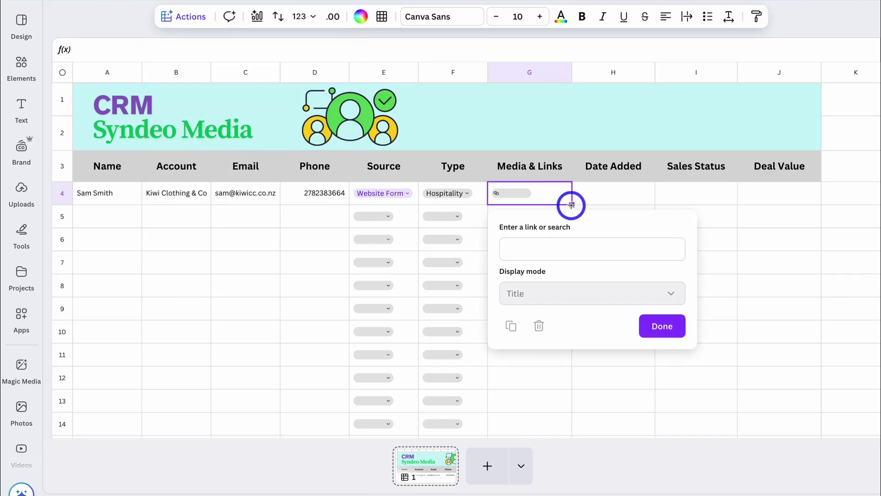
{"action": "left_click_drag", "start_coordinate": [572, 205], "coordinate": [566, 412]}
{"action": "left_click", "coordinate": [538, 197]}
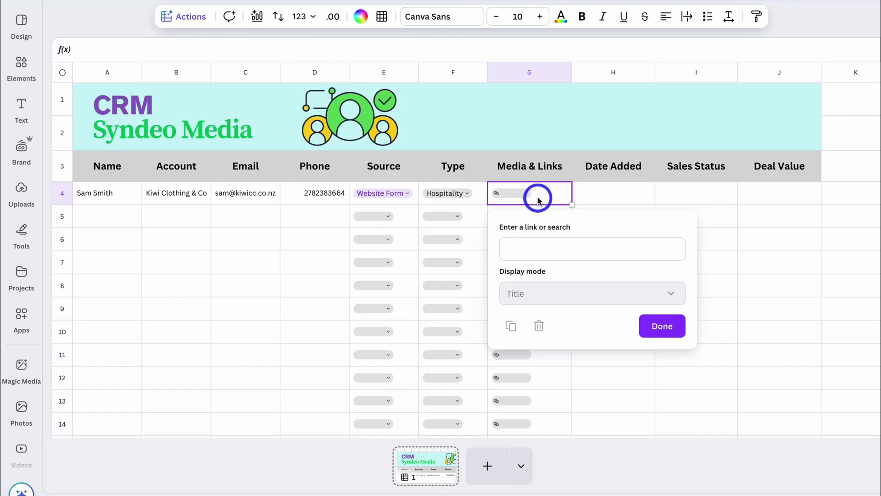
{"action": "left_click", "coordinate": [530, 245]}
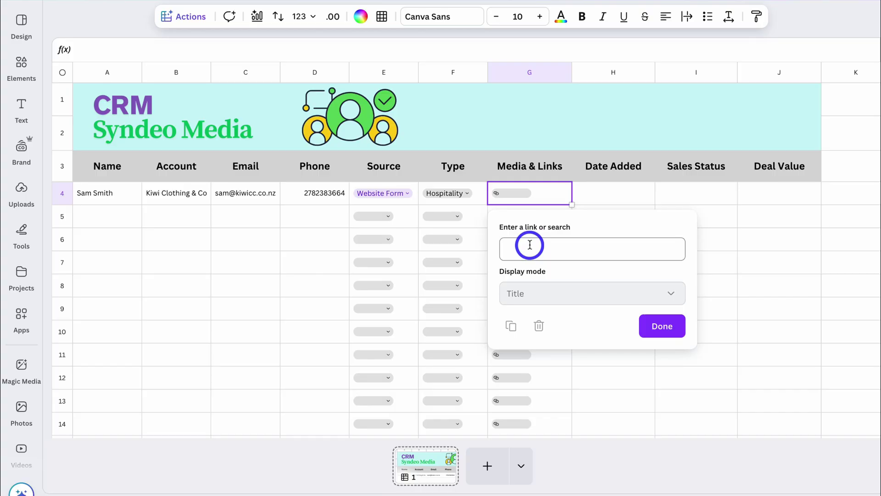
{"action": "type", "text": "https://kiwicc.co.nz"}
{"action": "key", "text": "Return"}
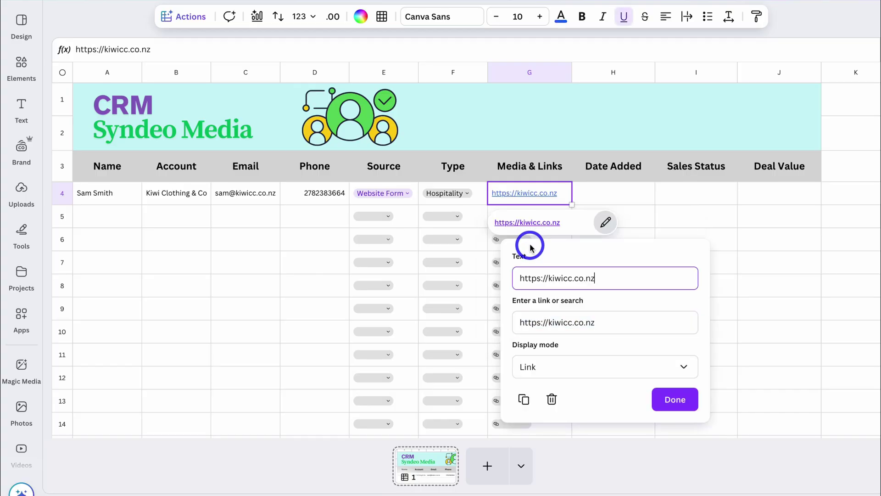
{"action": "left_click", "coordinate": [674, 400]}
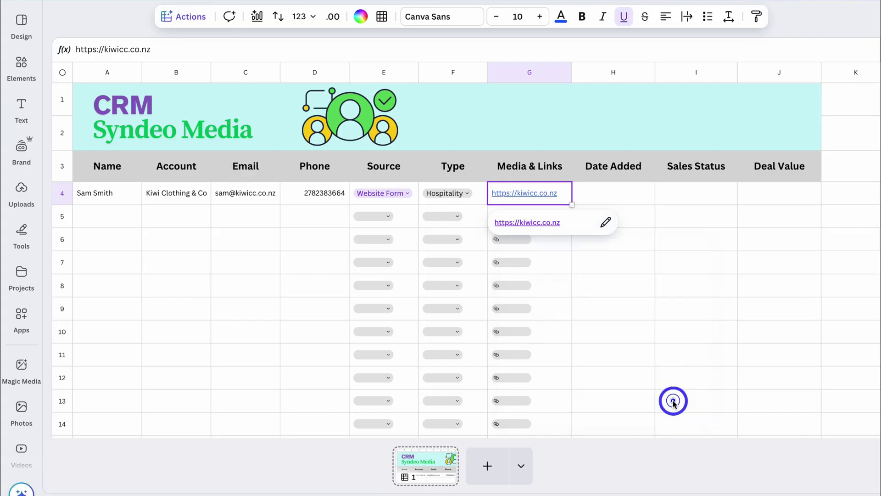
{"action": "left_click", "coordinate": [636, 196]}
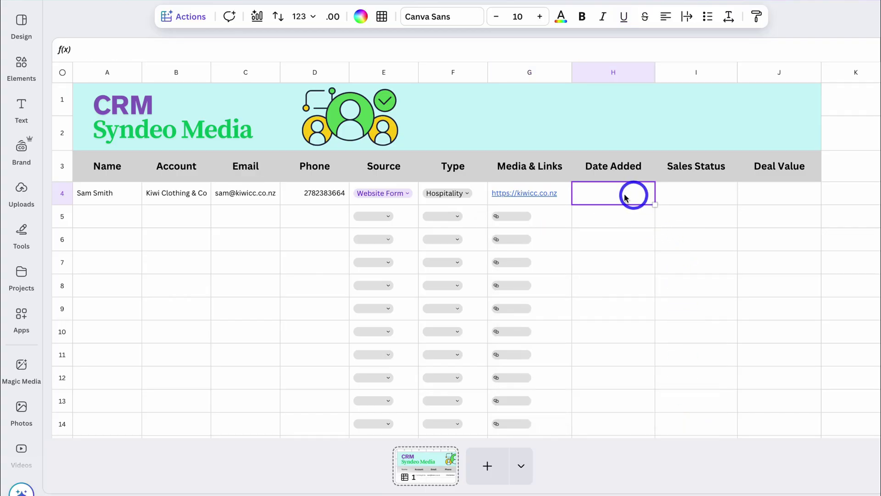
- Make H4–H14 date fields and set H4 to Aug 19, 2025
{"action": "left_click", "coordinate": [189, 17]}
{"action": "scroll", "coordinate": [196, 95], "scroll_direction": "down", "scroll_amount": 3}
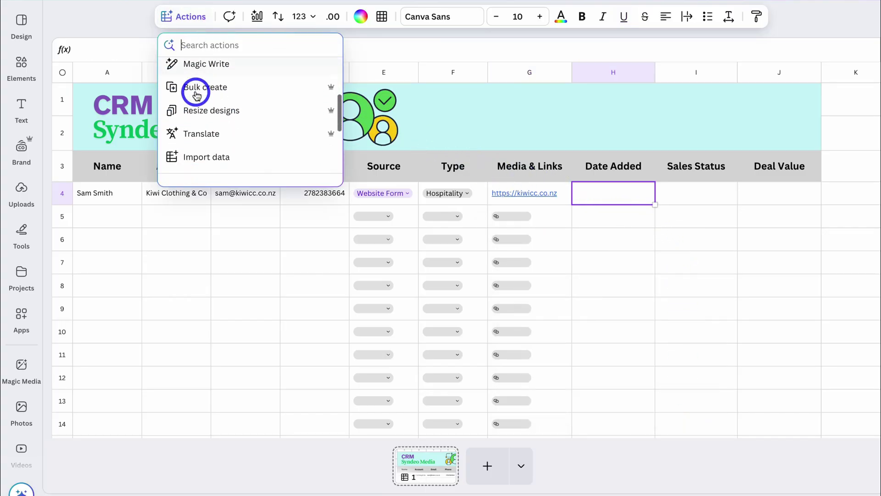
{"action": "scroll", "coordinate": [196, 95], "scroll_direction": "down", "scroll_amount": 5}
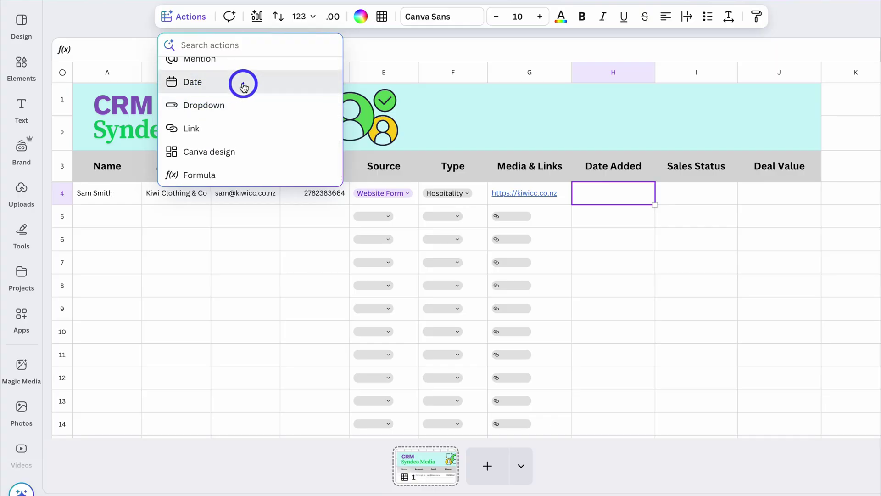
{"action": "left_click", "coordinate": [243, 87]}
{"action": "left_click_drag", "start_coordinate": [658, 202], "coordinate": [657, 425]}
{"action": "left_click", "coordinate": [686, 310]}
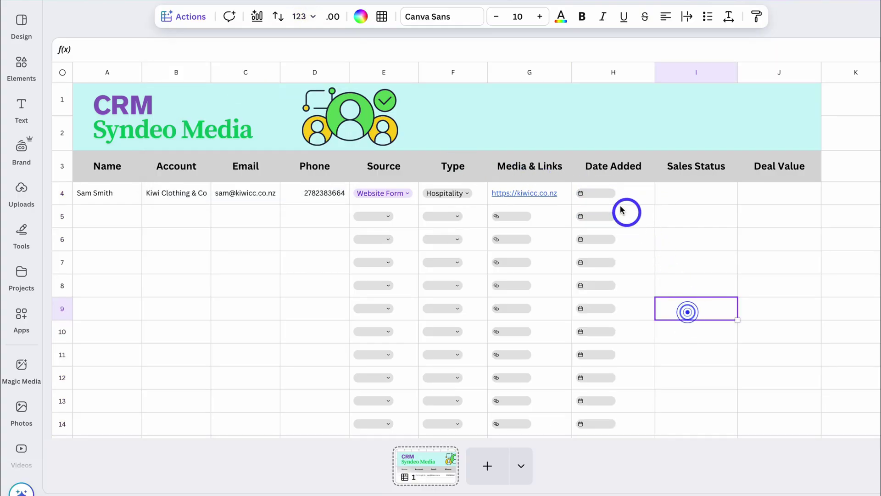
{"action": "left_click", "coordinate": [597, 198]}
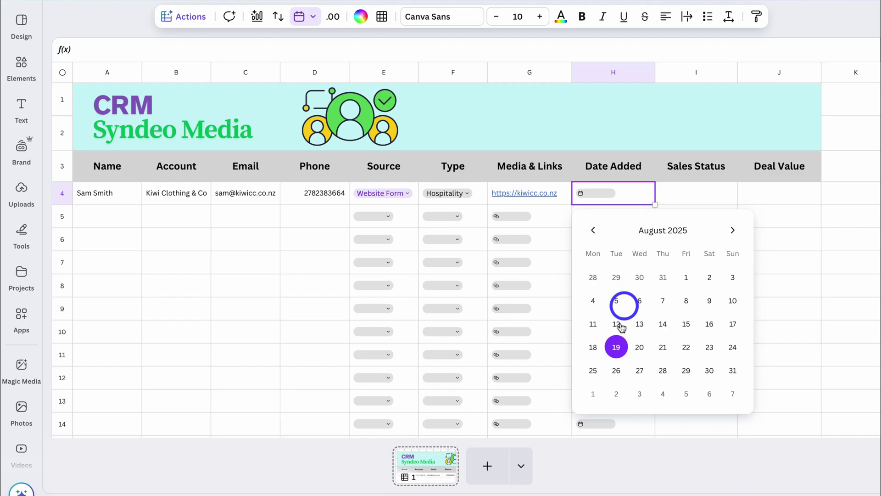
{"action": "left_click", "coordinate": [617, 349]}
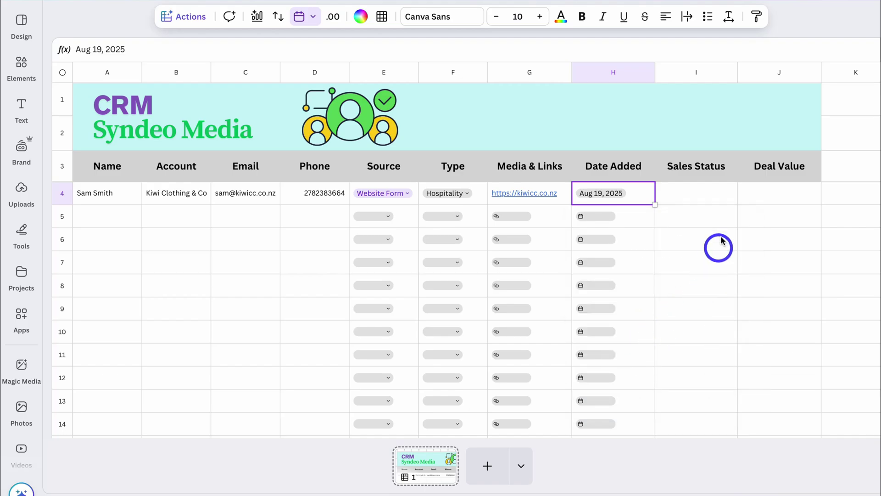
- Create a custom Sales Status dropdown in cell I4
{"action": "left_click", "coordinate": [699, 194]}
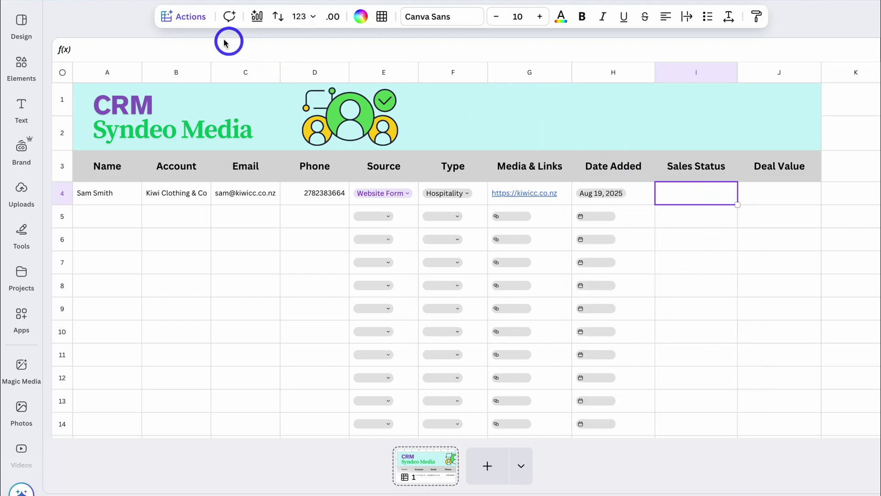
{"action": "left_click", "coordinate": [190, 19]}
{"action": "scroll", "coordinate": [197, 134], "scroll_direction": "down", "scroll_amount": 5}
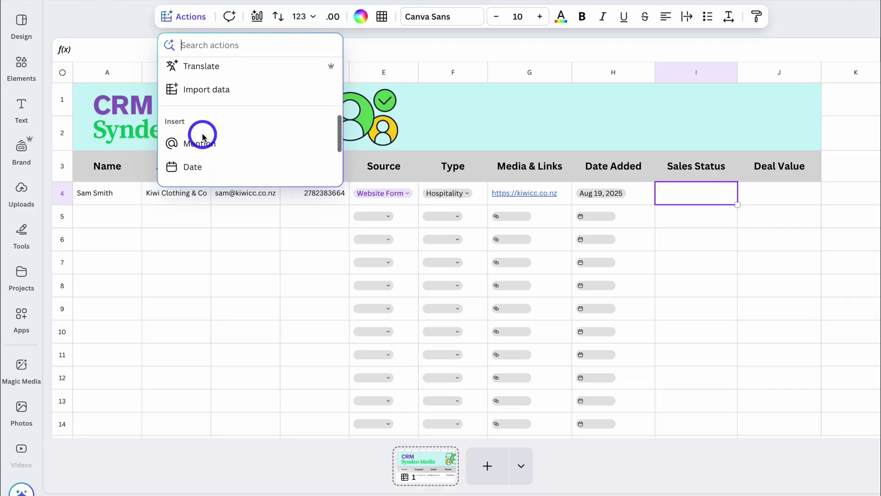
{"action": "scroll", "coordinate": [197, 133], "scroll_direction": "down", "scroll_amount": 3}
{"action": "left_click", "coordinate": [232, 131]}
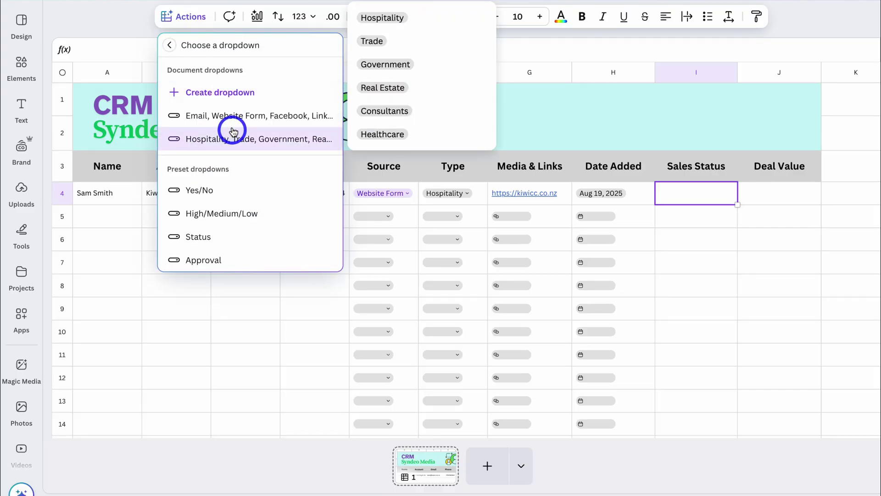
{"action": "left_click", "coordinate": [230, 92]}
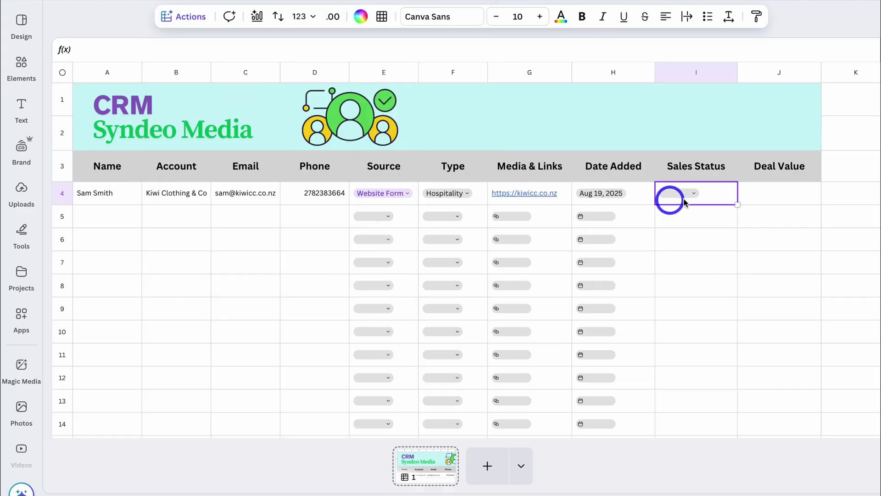
{"action": "left_click", "coordinate": [686, 193]}
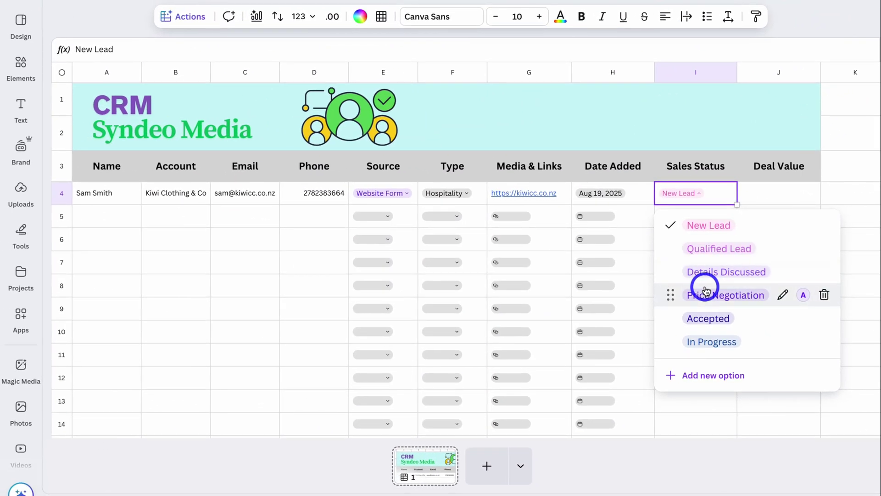
- Set I4 to Details Discussed and copy the dropdown down, clearing I5:I14
{"action": "scroll", "coordinate": [705, 290], "scroll_direction": "down", "scroll_amount": 2}
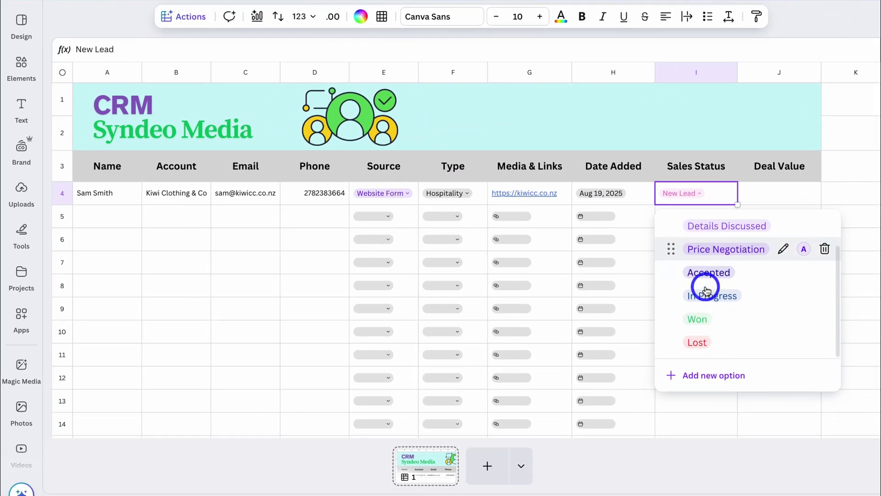
{"action": "scroll", "coordinate": [705, 290], "scroll_direction": "up", "scroll_amount": 2}
{"action": "scroll", "coordinate": [710, 246], "scroll_direction": "down", "scroll_amount": 2}
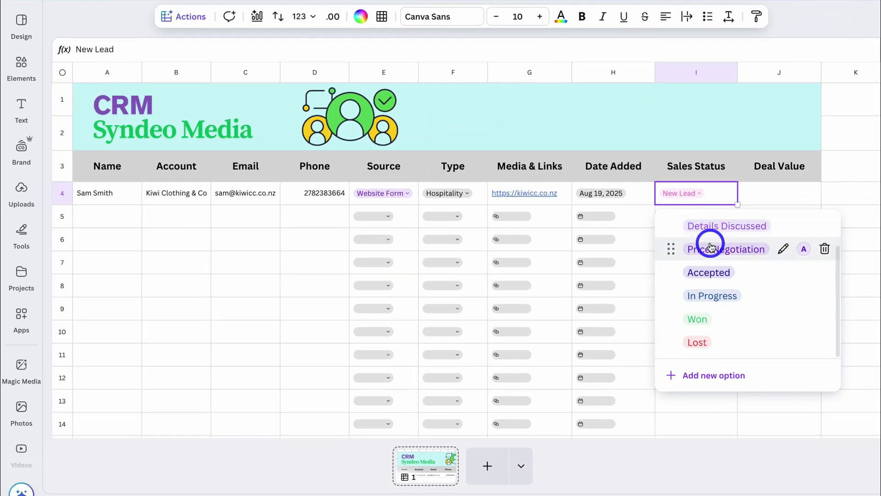
{"action": "scroll", "coordinate": [710, 247], "scroll_direction": "up", "scroll_amount": 2}
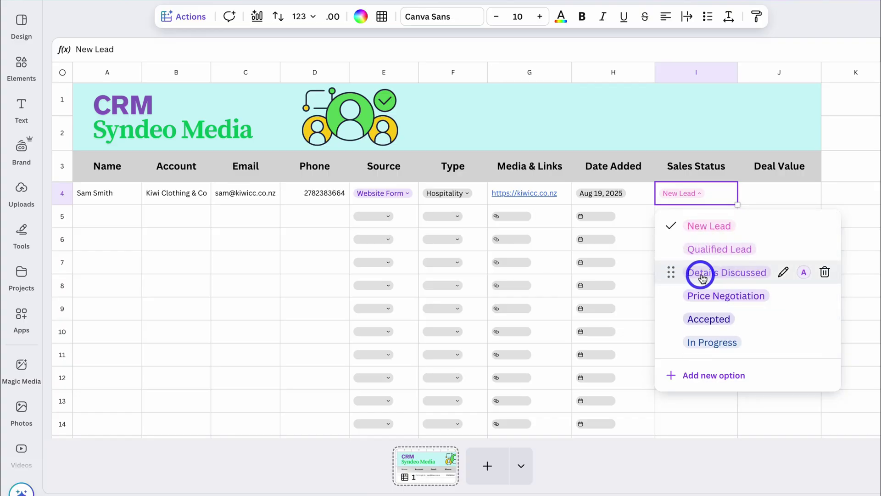
{"action": "left_click", "coordinate": [703, 275]}
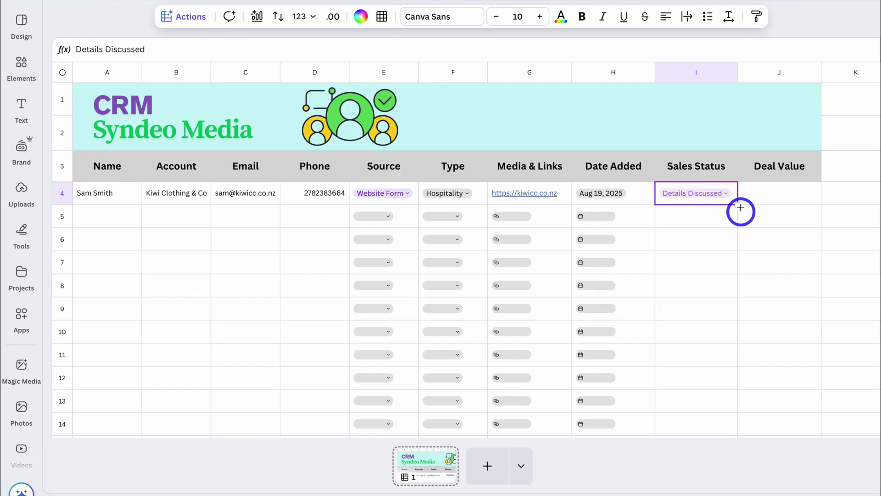
{"action": "left_click_drag", "start_coordinate": [738, 204], "coordinate": [731, 222]}
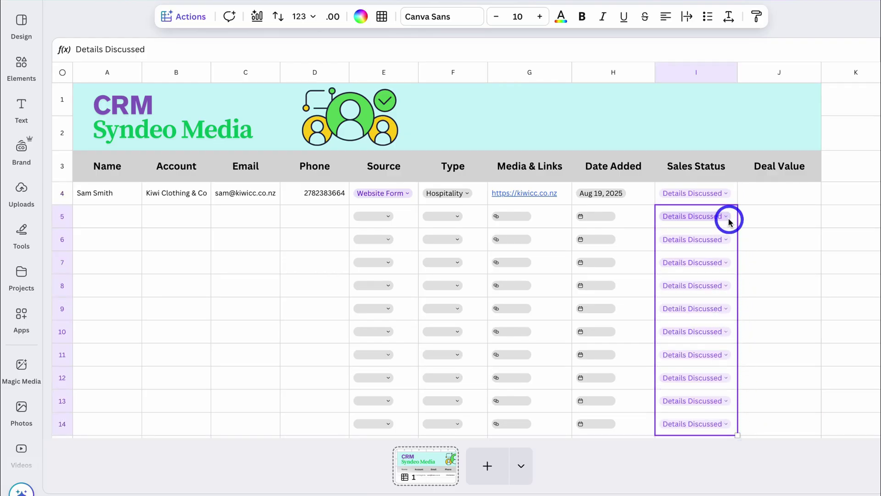
{"action": "key", "text": "Delete"}
- Enter 5000 in J4 and format it as currency, $5,000.00
{"action": "left_click", "coordinate": [782, 197]}
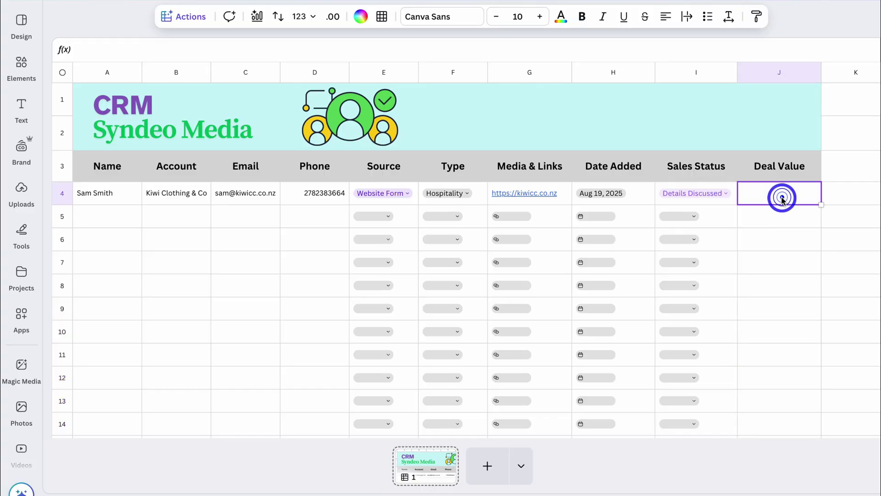
{"action": "left_click", "coordinate": [783, 193]}
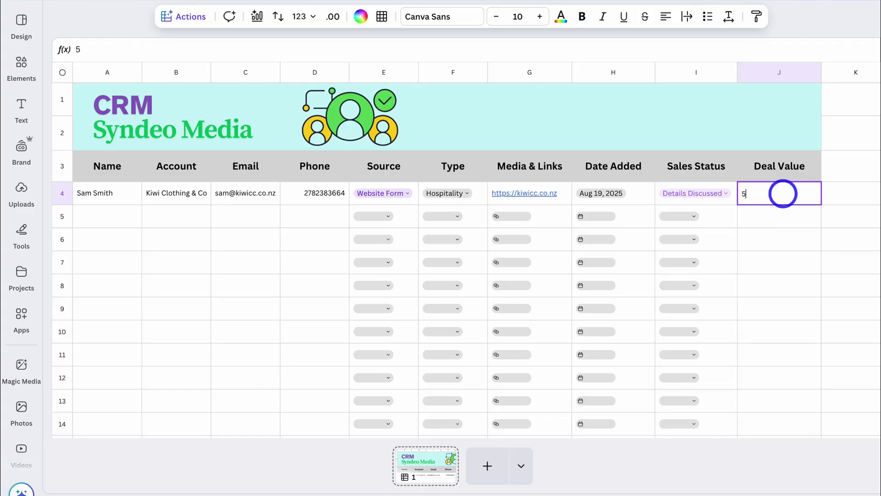
{"action": "left_click", "coordinate": [784, 222]}
{"action": "left_click", "coordinate": [781, 193]}
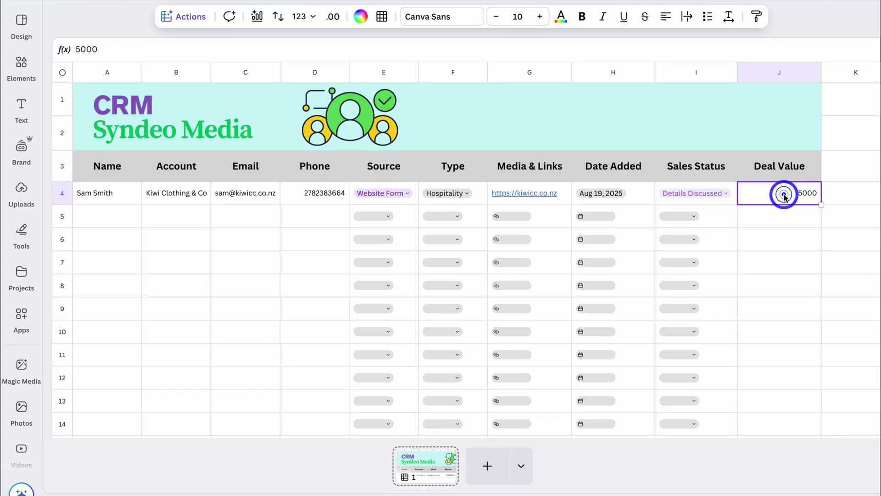
{"action": "left_click", "coordinate": [304, 20]}
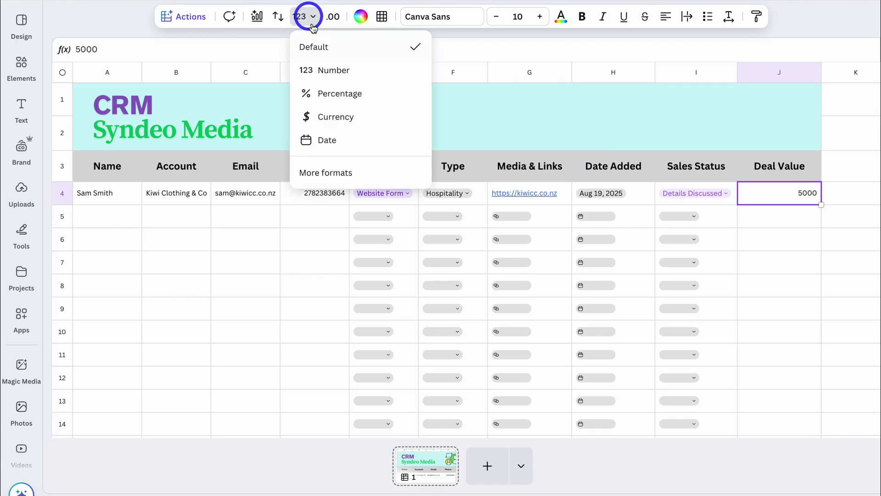
{"action": "left_click", "coordinate": [360, 123]}
{"action": "left_click", "coordinate": [314, 19]}
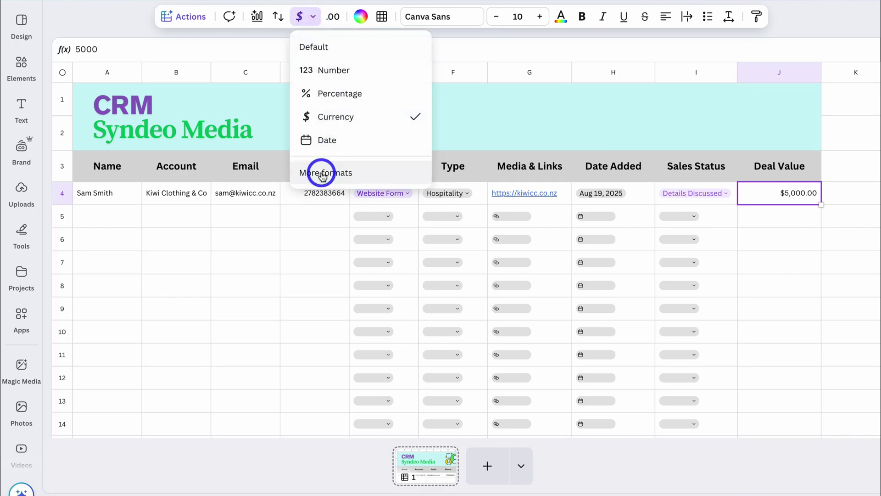
{"action": "left_click", "coordinate": [374, 175]}
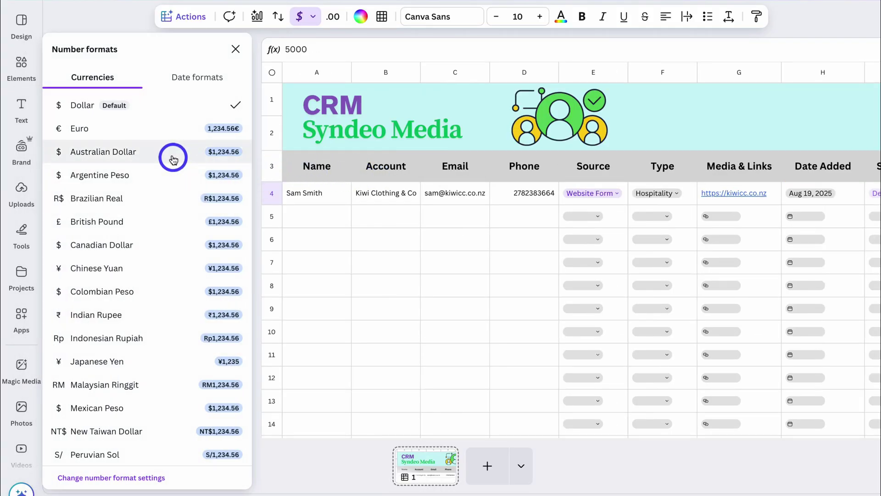
{"action": "scroll", "coordinate": [172, 157], "scroll_direction": "down", "scroll_amount": 3}
{"action": "scroll", "coordinate": [172, 157], "scroll_direction": "up", "scroll_amount": 3}
{"action": "left_click", "coordinate": [236, 49]}
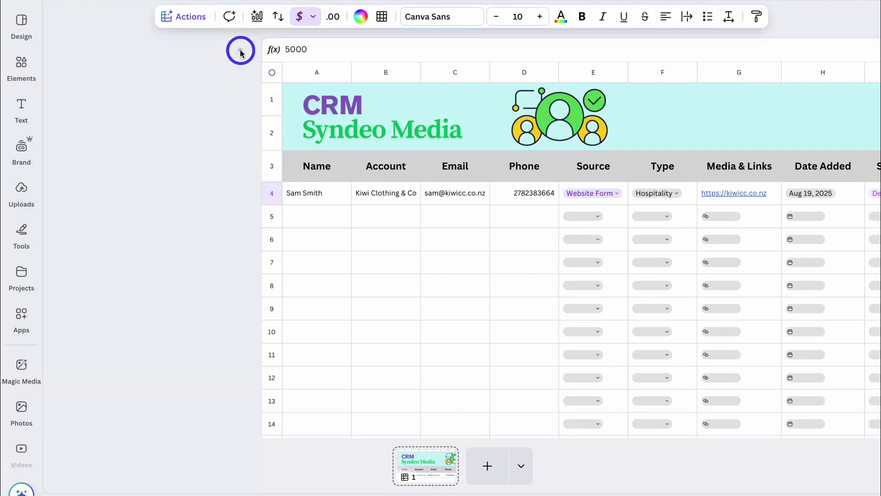
- Copy the Deal Value format down column J and clear the copied values
{"action": "left_click_drag", "start_coordinate": [819, 203], "coordinate": [799, 423]}
{"action": "left_click_drag", "start_coordinate": [798, 422], "coordinate": [765, 221]}
{"action": "key", "text": "Delete"}
{"action": "left_click", "coordinate": [788, 238]}
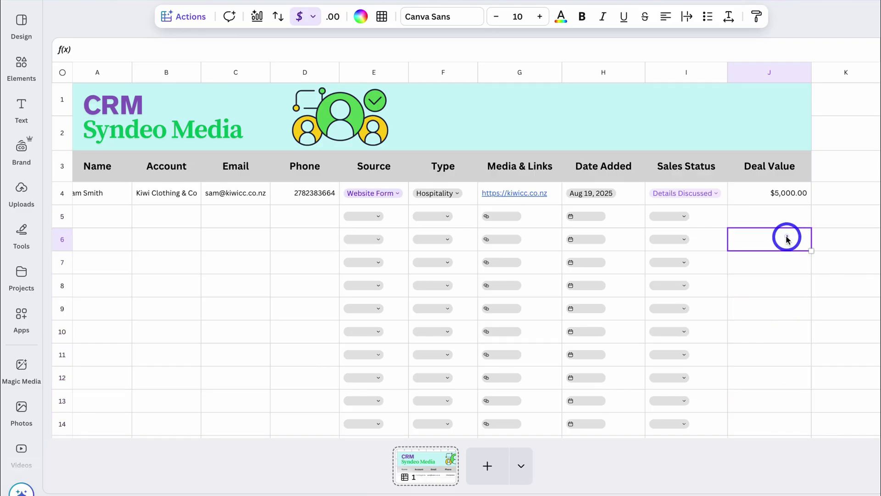
- Review the client records in rows 5–8 and the new Date Due column K
{"action": "left_click", "coordinate": [788, 262]}
{"action": "scroll", "coordinate": [789, 265], "scroll_direction": "left", "scroll_amount": 1}
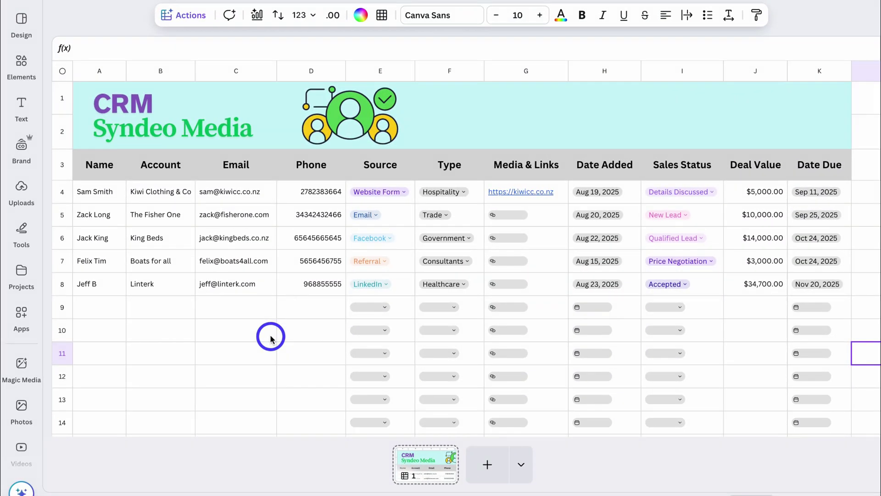
{"action": "left_click", "coordinate": [305, 307]}
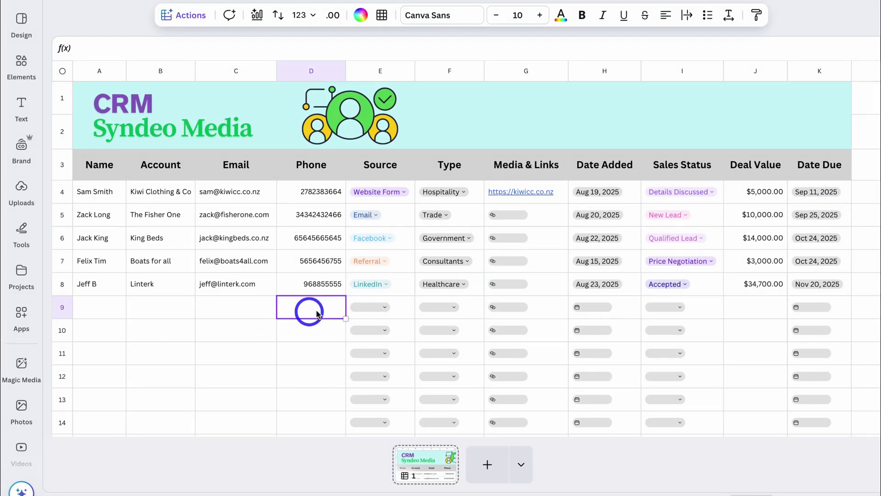
- Insert an empty row above the column headers
{"action": "left_click", "coordinate": [64, 166]}
{"action": "right_click", "coordinate": [64, 165]}
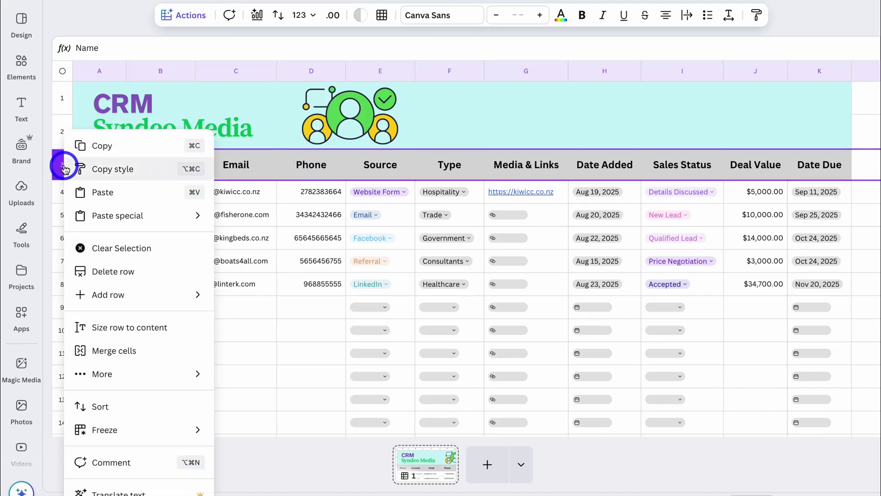
{"action": "mouse_move", "coordinate": [150, 295]}
{"action": "left_click", "coordinate": [271, 301]}
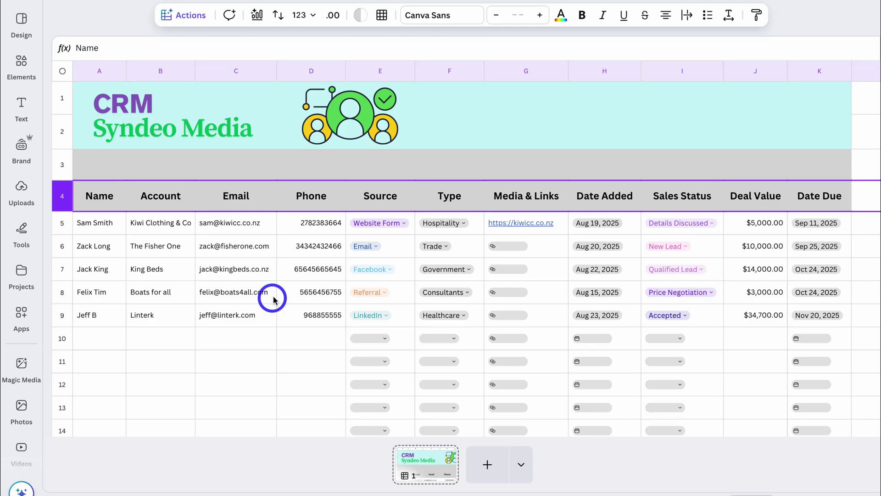
- Fill the new row lilac and reduce its height
{"action": "left_click_drag", "start_coordinate": [102, 161], "coordinate": [808, 164]}
{"action": "left_click", "coordinate": [361, 15]}
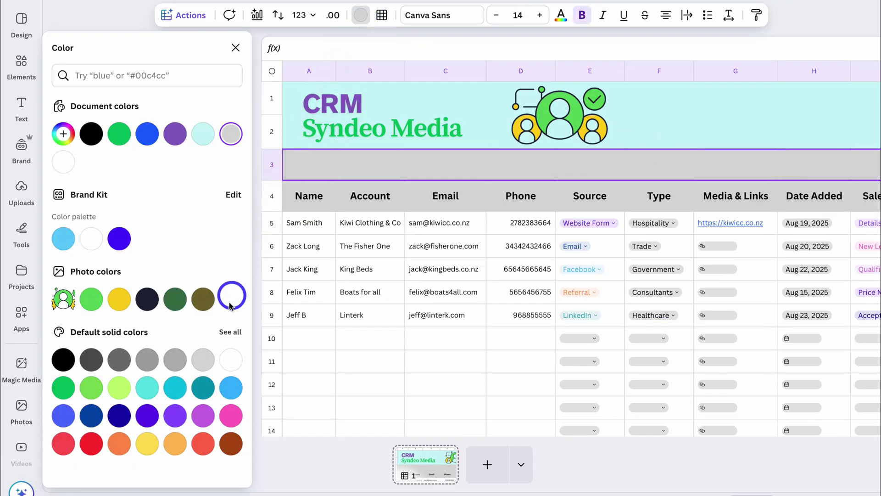
{"action": "left_click", "coordinate": [230, 332]}
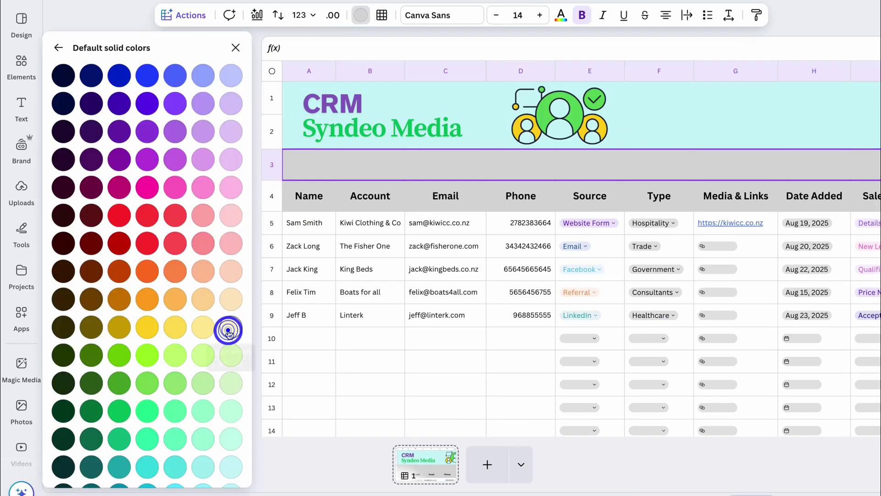
{"action": "left_click", "coordinate": [232, 105]}
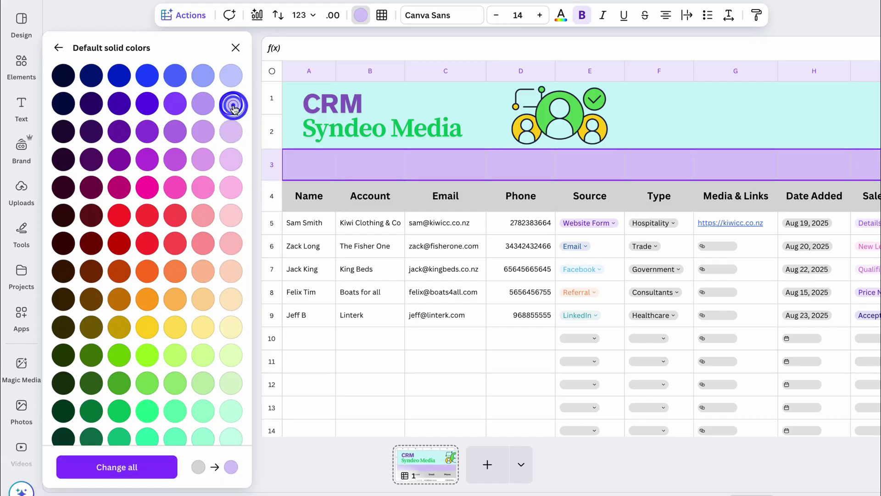
{"action": "left_click", "coordinate": [382, 16]}
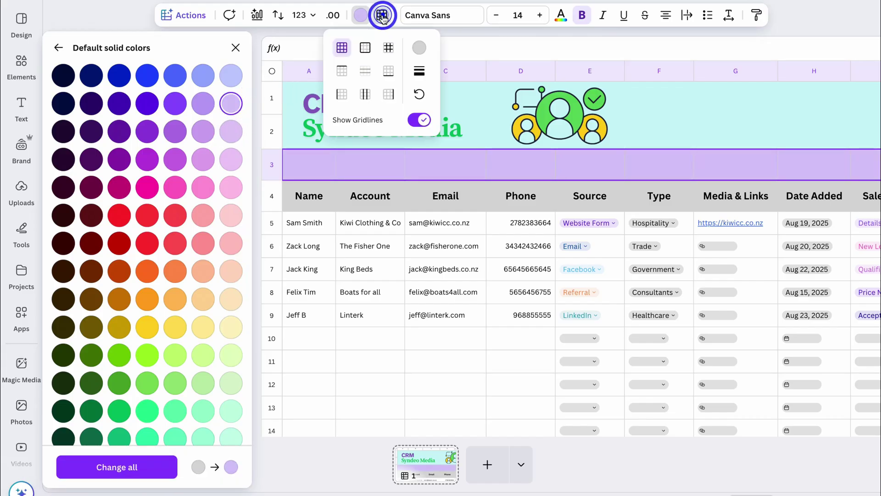
{"action": "left_click", "coordinate": [419, 48]}
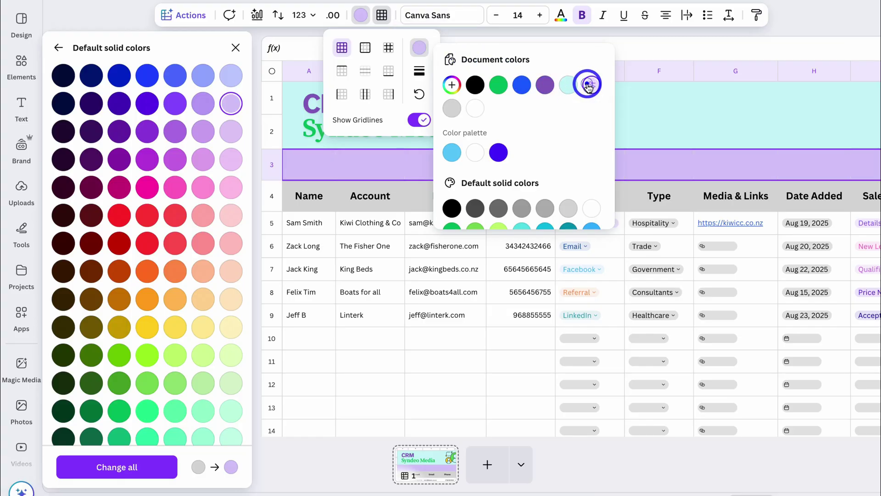
{"action": "left_click", "coordinate": [692, 112]}
{"action": "left_click", "coordinate": [235, 47]}
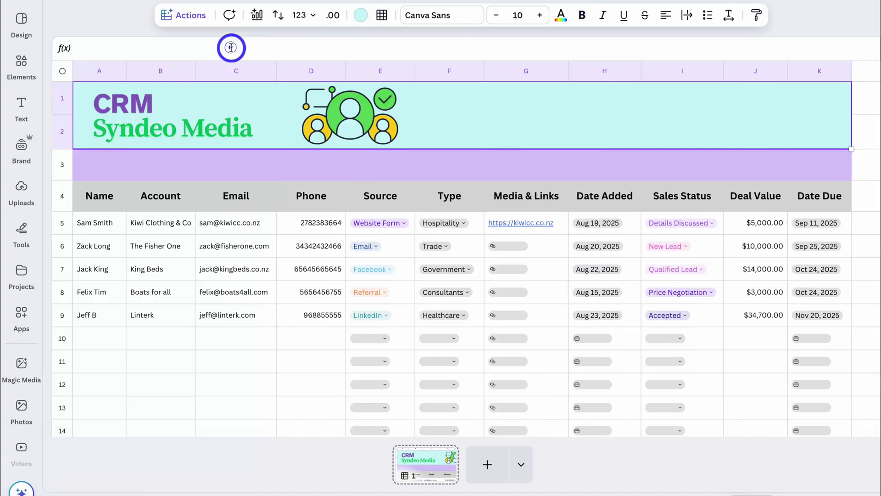
{"action": "left_click_drag", "start_coordinate": [62, 180], "coordinate": [63, 170]}
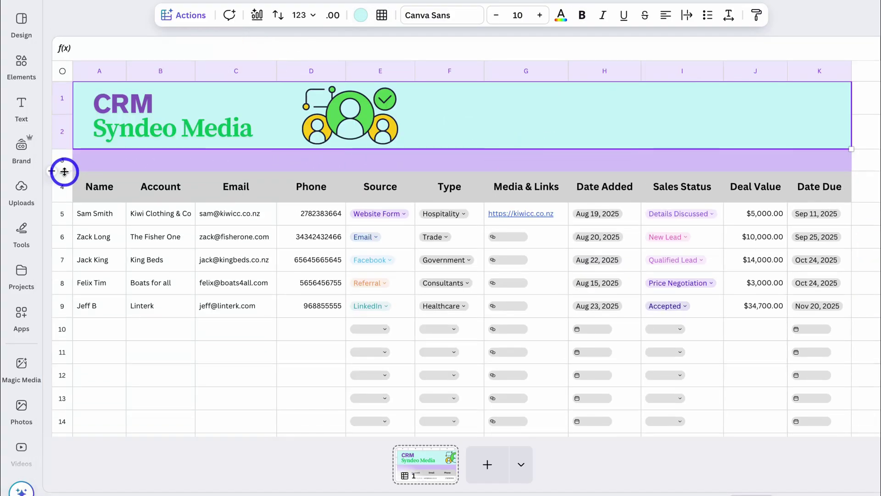
- Enter =SUM(J5:J14) in J3 to total the Deal Value column
{"action": "left_click", "coordinate": [768, 166]}
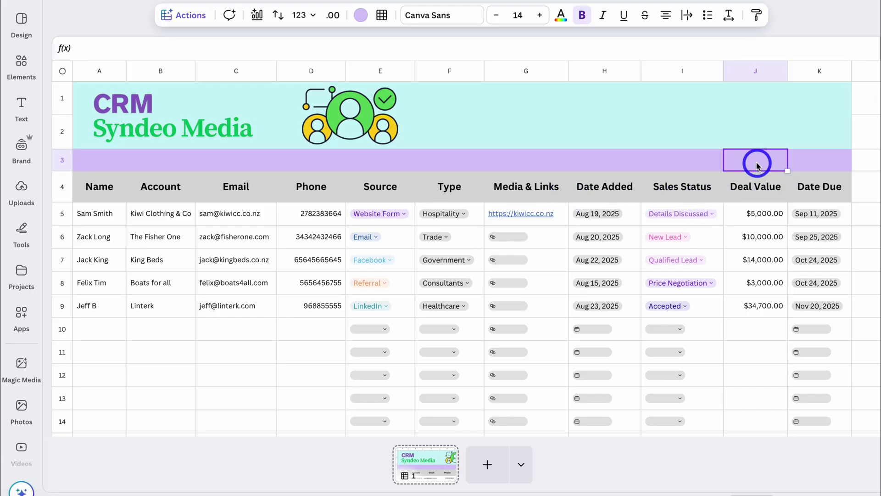
{"action": "type", "text": "="}
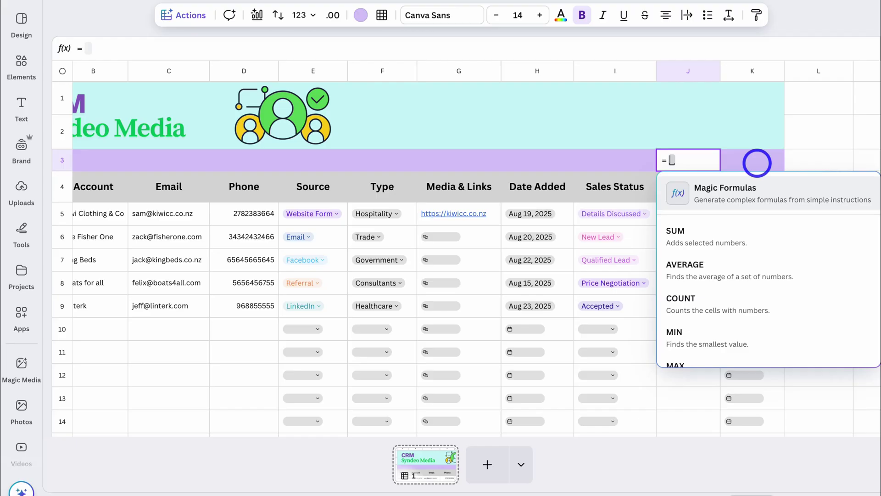
{"action": "left_click", "coordinate": [734, 234]}
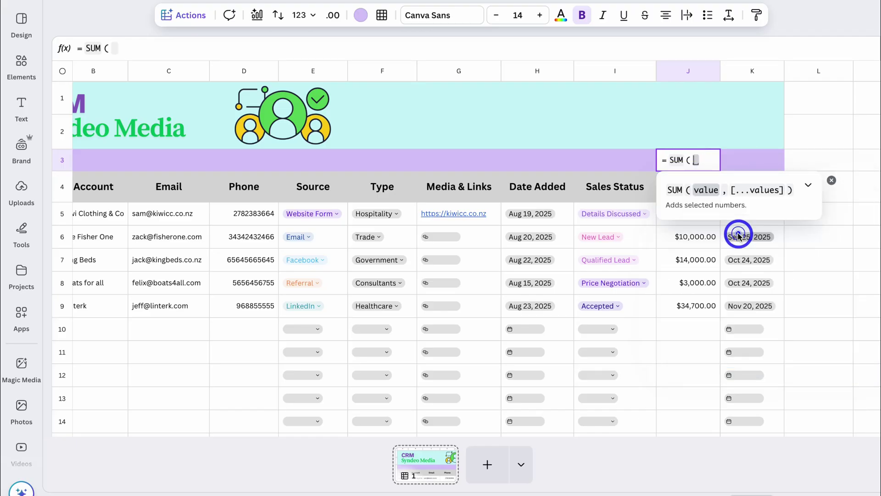
{"action": "left_click_drag", "start_coordinate": [687, 225], "coordinate": [695, 420]}
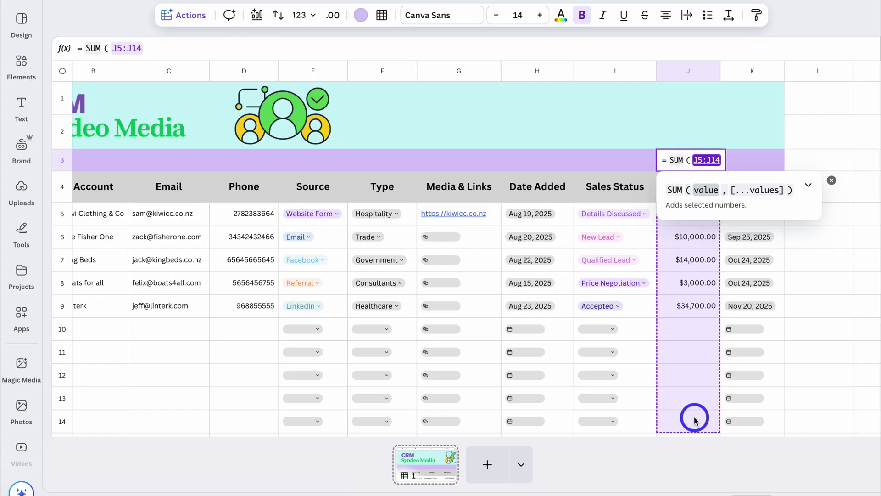
{"action": "key", "text": "Return"}
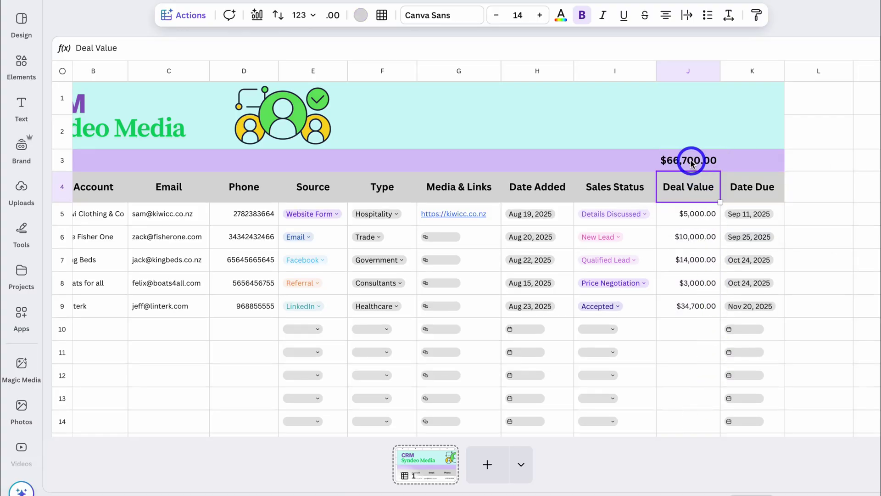
- Give the $66,700.00 total a dark purple fill and white text
{"action": "left_click", "coordinate": [691, 164]}
{"action": "left_click", "coordinate": [361, 18]}
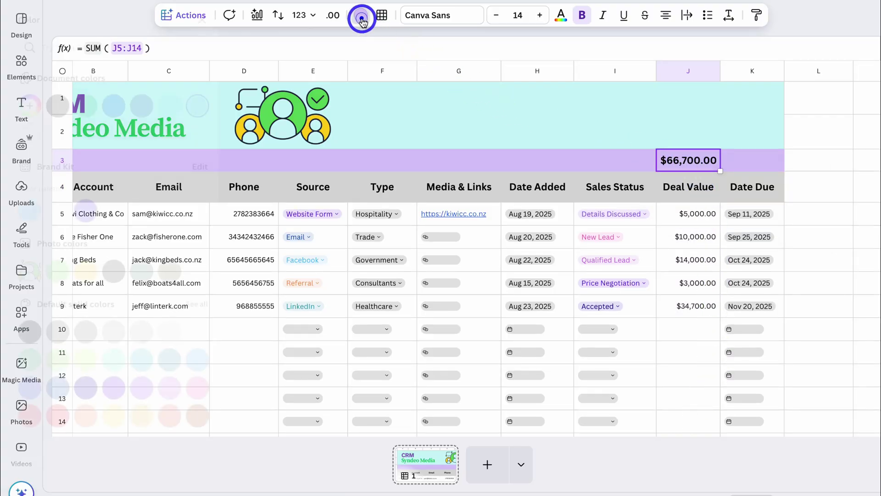
{"action": "left_click", "coordinate": [183, 134]}
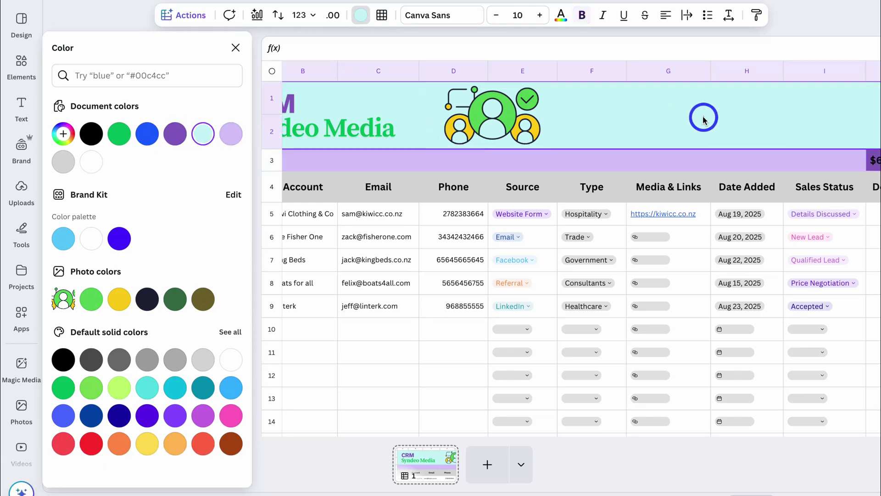
{"action": "left_click", "coordinate": [235, 48]}
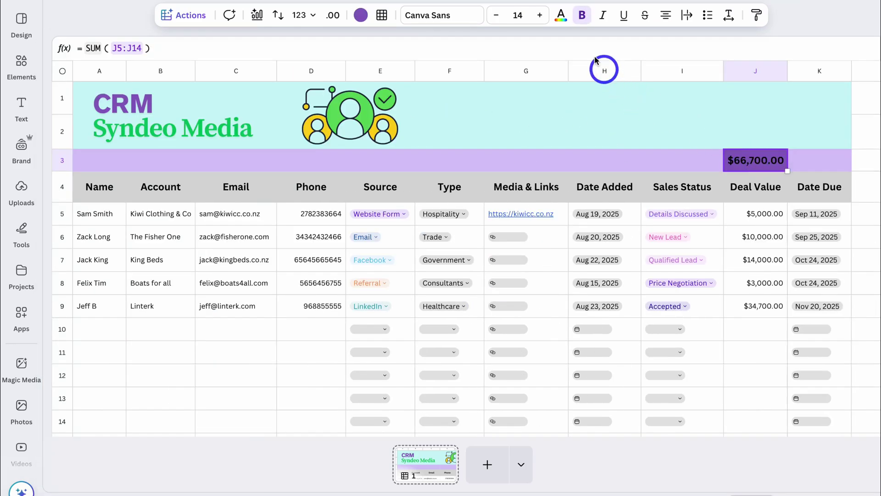
{"action": "left_click", "coordinate": [561, 16]}
{"action": "left_click", "coordinate": [91, 161]}
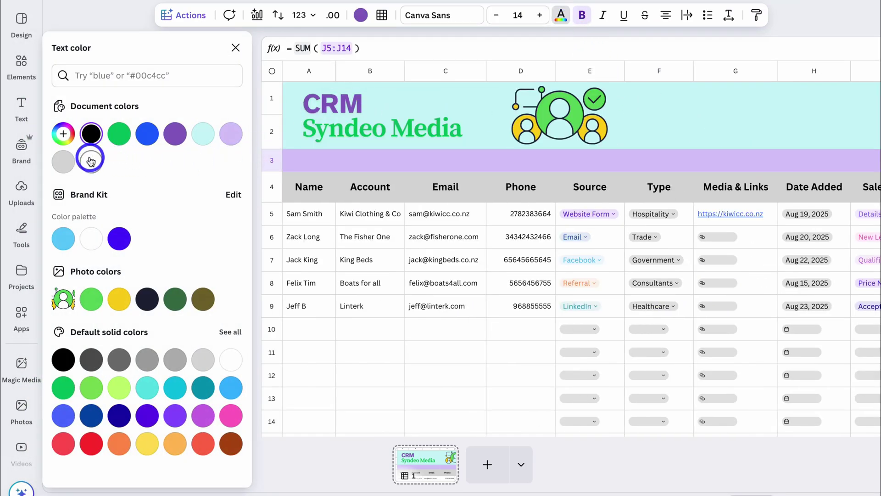
{"action": "left_click", "coordinate": [235, 48]}
{"action": "left_click", "coordinate": [648, 129]}
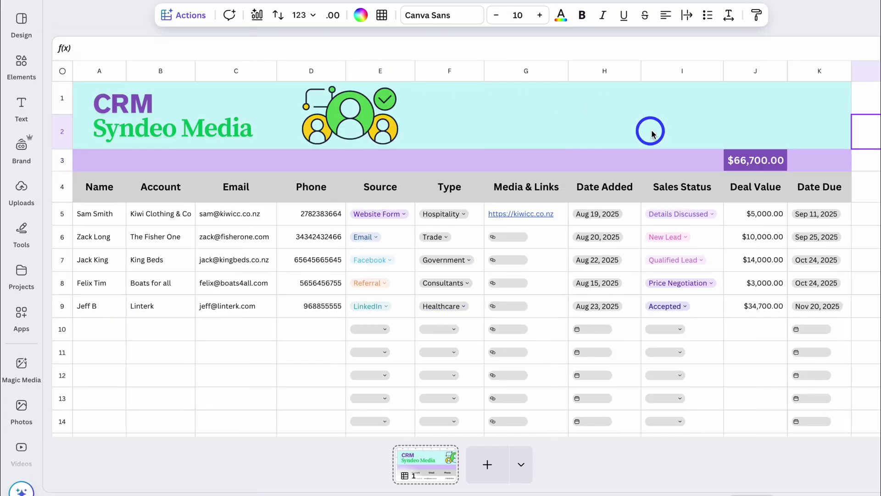
- Add a smaller 'Total Deal Value:' subheading just left of the $66,700.00 total in row 3
{"action": "left_click", "coordinate": [32, 106]}
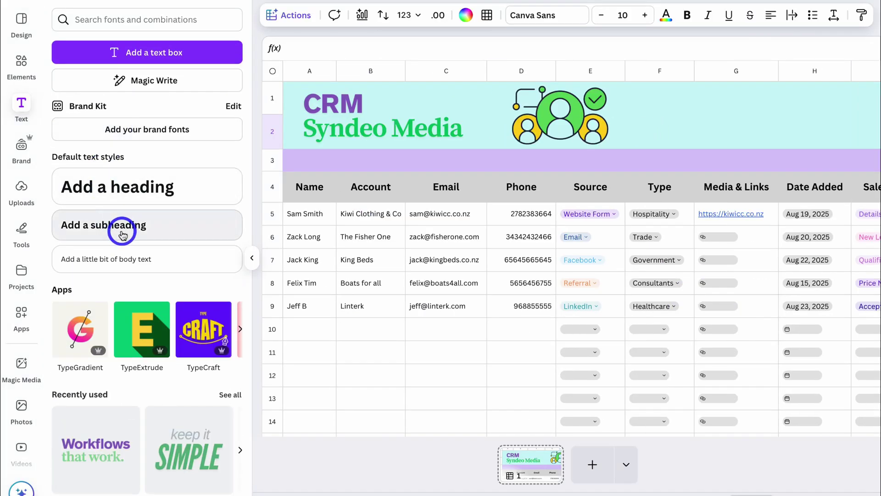
{"action": "left_click", "coordinate": [123, 225]}
{"action": "scroll", "coordinate": [312, 225], "scroll_direction": "right", "scroll_amount": 5}
{"action": "left_click_drag", "start_coordinate": [387, 315], "coordinate": [653, 191]}
{"action": "scroll", "coordinate": [619, 204], "scroll_direction": "right", "scroll_amount": 2}
{"action": "type", "text": "Total Deal Value:"}
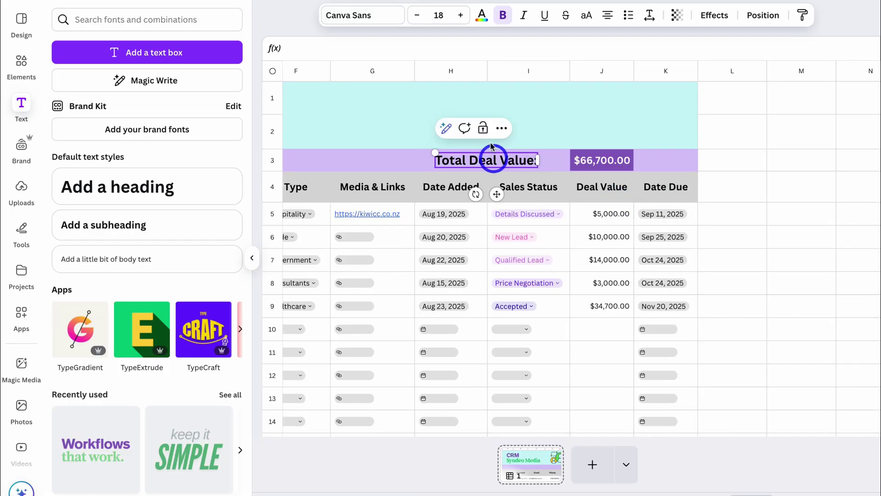
{"action": "left_click", "coordinate": [416, 16]}
{"action": "left_click", "coordinate": [531, 112]}
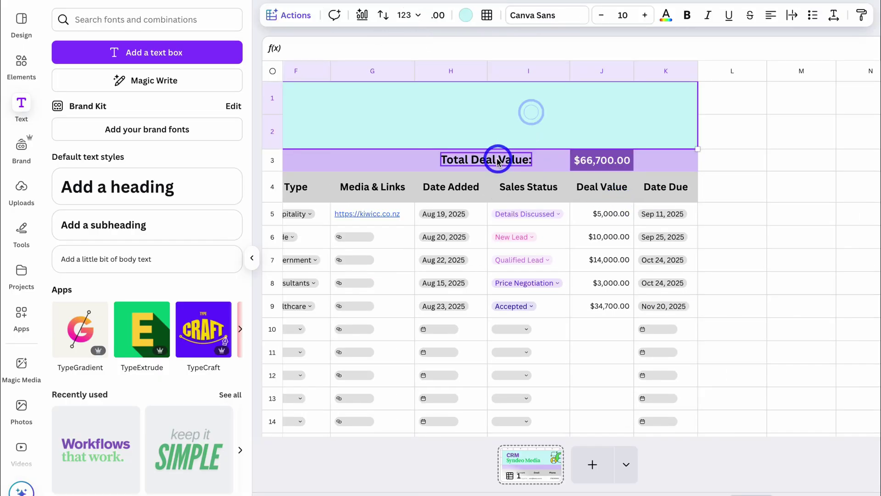
{"action": "left_click_drag", "start_coordinate": [500, 162], "coordinate": [535, 161]}
{"action": "scroll", "coordinate": [711, 158], "scroll_direction": "left", "scroll_amount": 4}
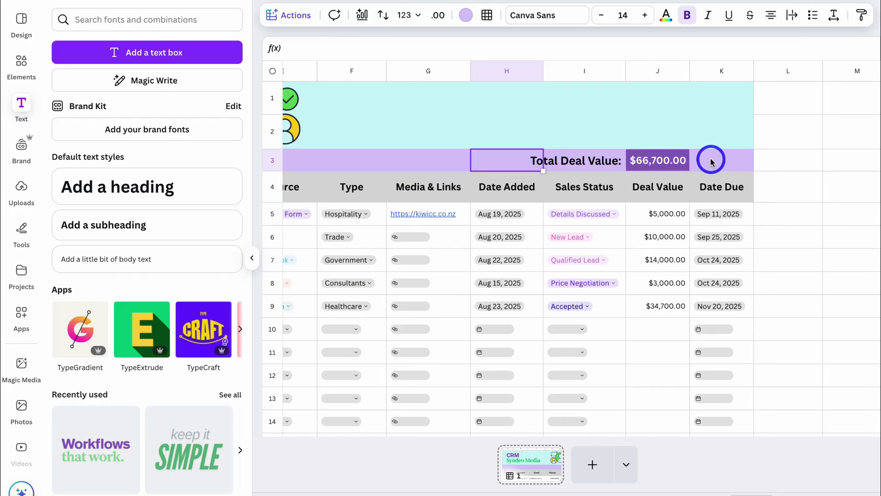
- Give header cells A4:K4 a black bottom border
{"action": "left_click", "coordinate": [252, 258]}
{"action": "left_click", "coordinate": [734, 397]}
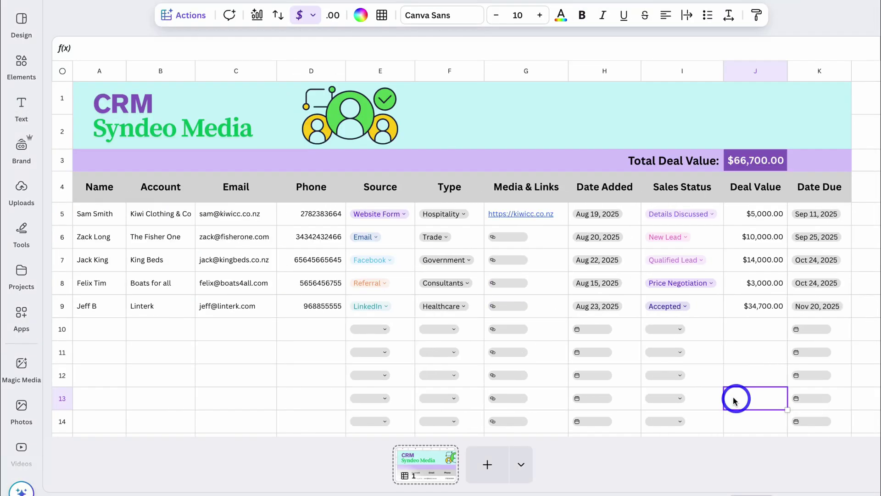
{"action": "left_click_drag", "start_coordinate": [102, 178], "coordinate": [802, 179]}
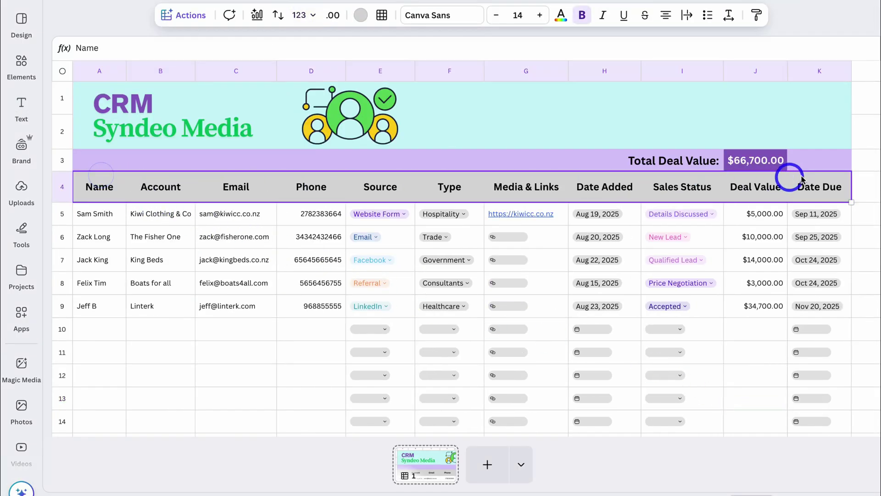
{"action": "left_click", "coordinate": [382, 16]}
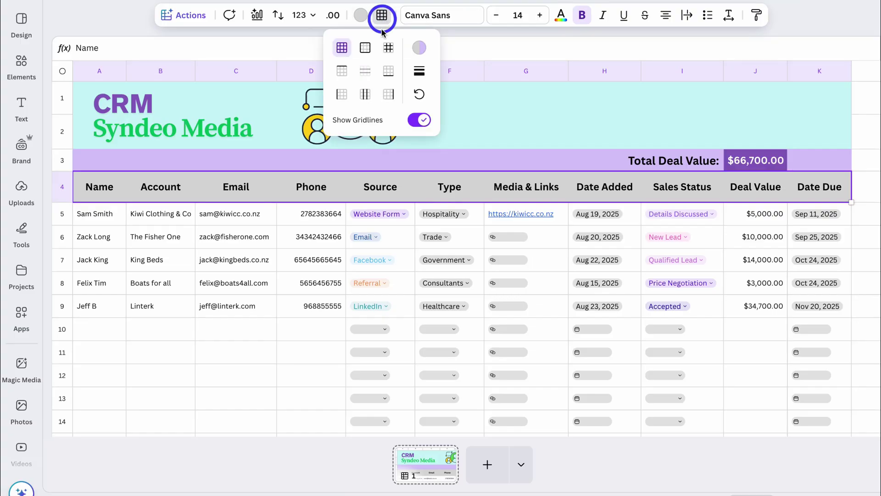
{"action": "left_click", "coordinate": [388, 73]}
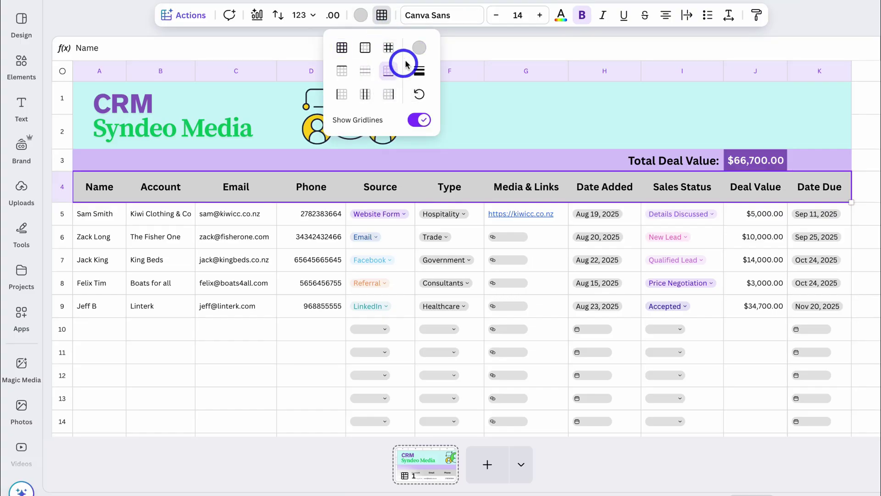
{"action": "left_click", "coordinate": [421, 47]}
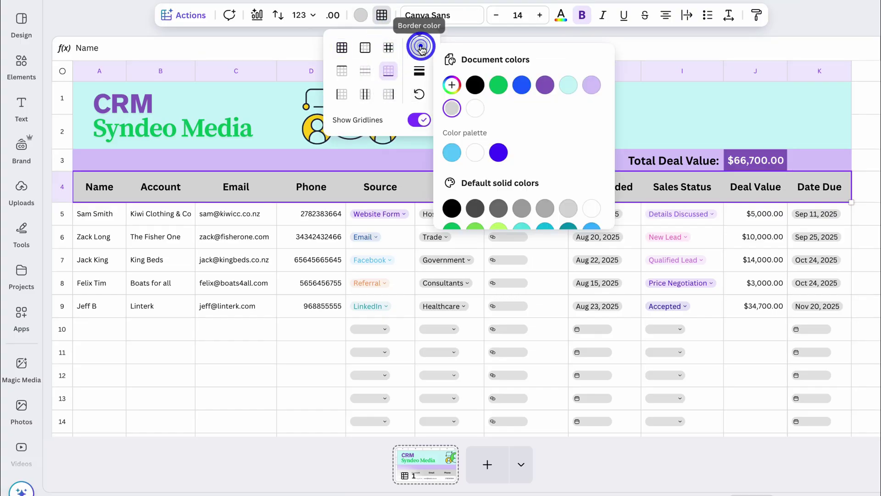
{"action": "left_click", "coordinate": [475, 85]}
{"action": "left_click", "coordinate": [232, 246]}
{"action": "left_click", "coordinate": [169, 398]}
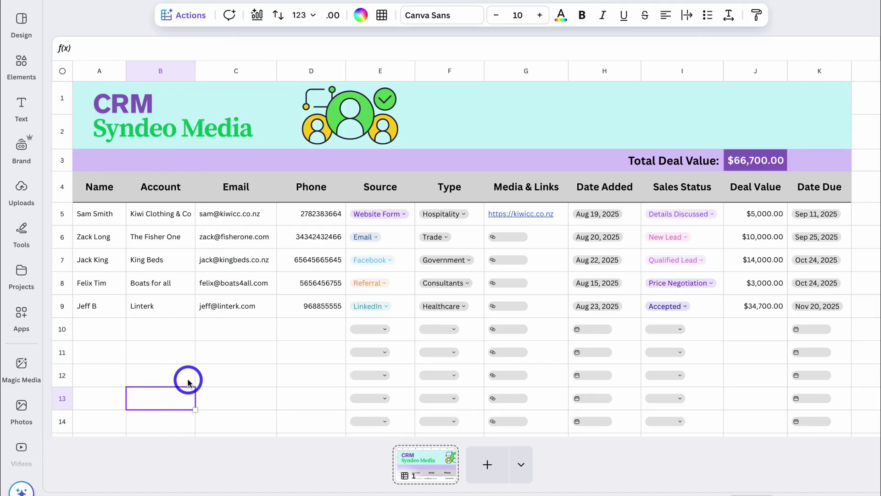
{"action": "left_click", "coordinate": [761, 330]}
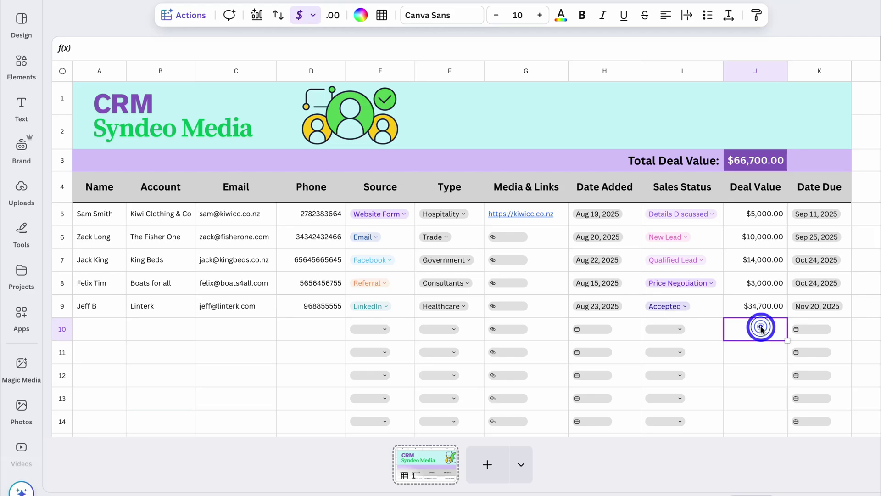
{"action": "left_click", "coordinate": [765, 374]}
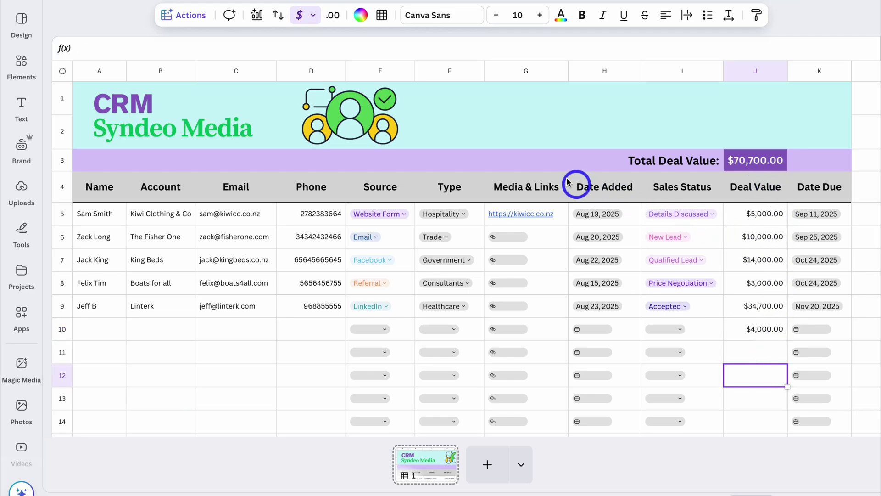
{"action": "left_click", "coordinate": [534, 164]}
{"action": "type", "text": "="}
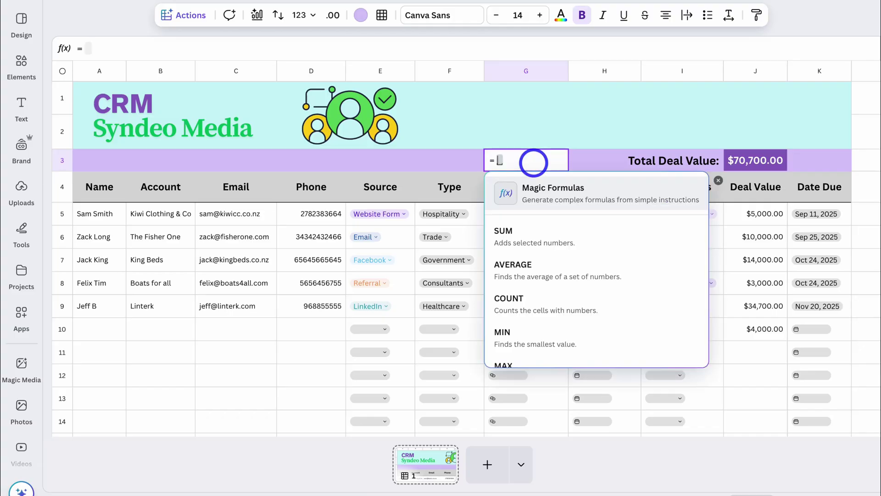
{"action": "scroll", "coordinate": [552, 256], "scroll_direction": "down", "scroll_amount": 1}
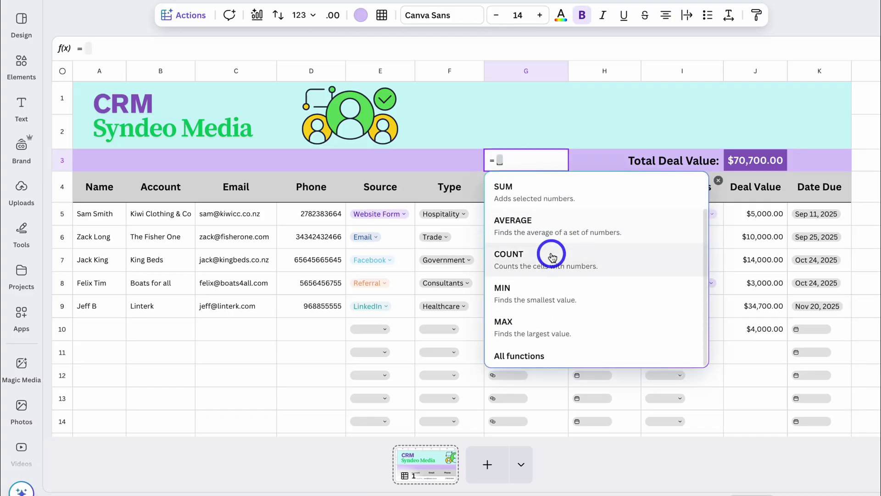
{"action": "key", "text": "BackSpace"}
{"action": "left_click", "coordinate": [287, 326]}
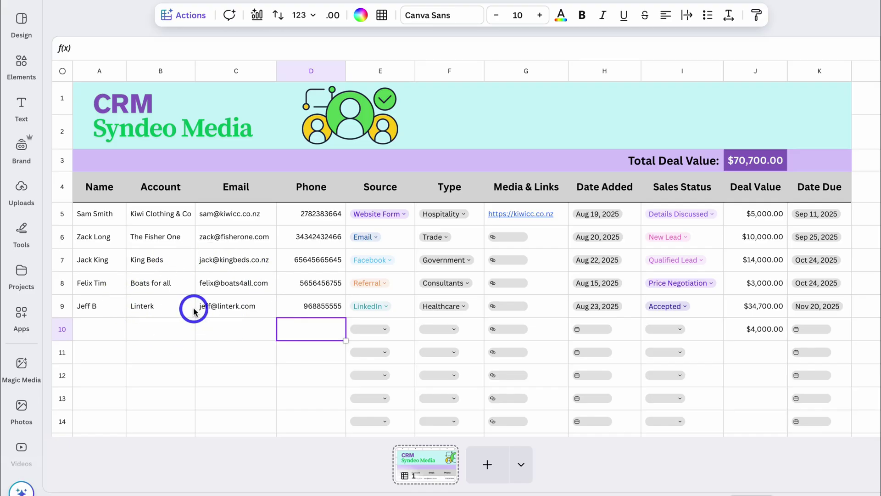
{"action": "scroll", "coordinate": [174, 303], "scroll_direction": "down", "scroll_amount": 1}
{"action": "left_click", "coordinate": [115, 313]}
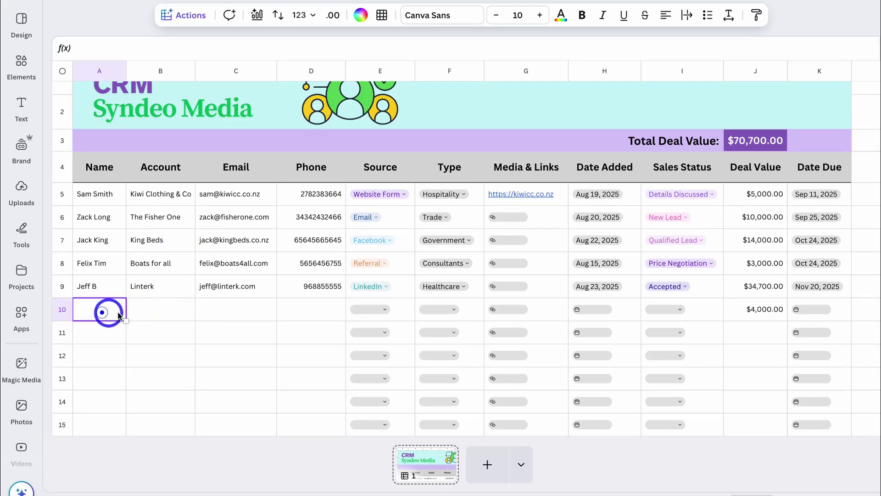
{"action": "scroll", "coordinate": [248, 309], "scroll_direction": "up", "scroll_amount": 1}
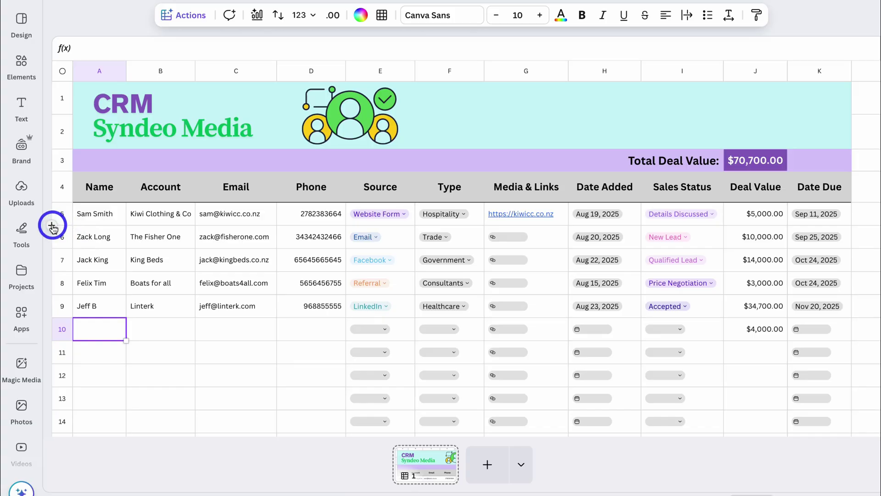
{"action": "left_click_drag", "start_coordinate": [95, 219], "coordinate": [800, 221]}
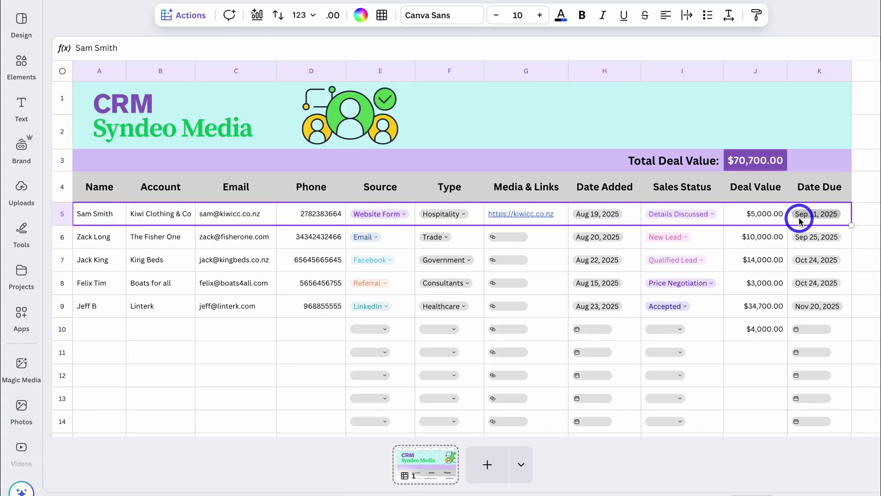
{"action": "key", "text": "Delete"}
{"action": "left_click_drag", "start_coordinate": [526, 215], "coordinate": [531, 232]}
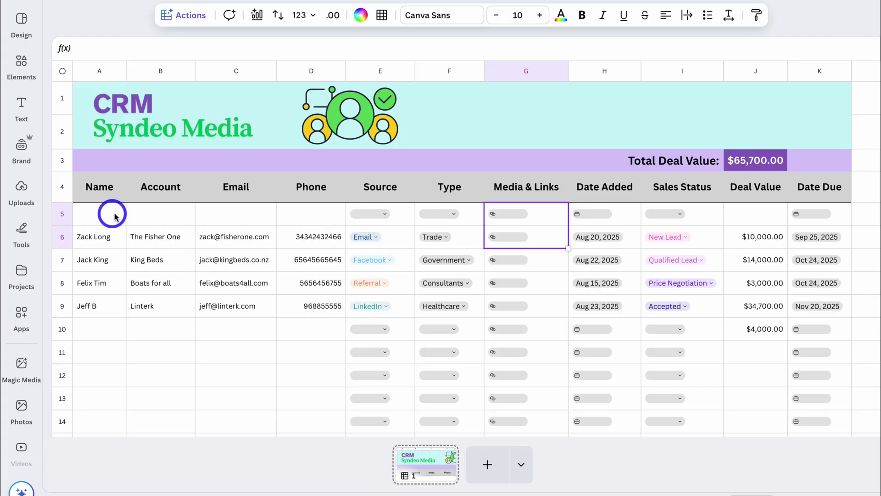
{"action": "left_click", "coordinate": [170, 215]}
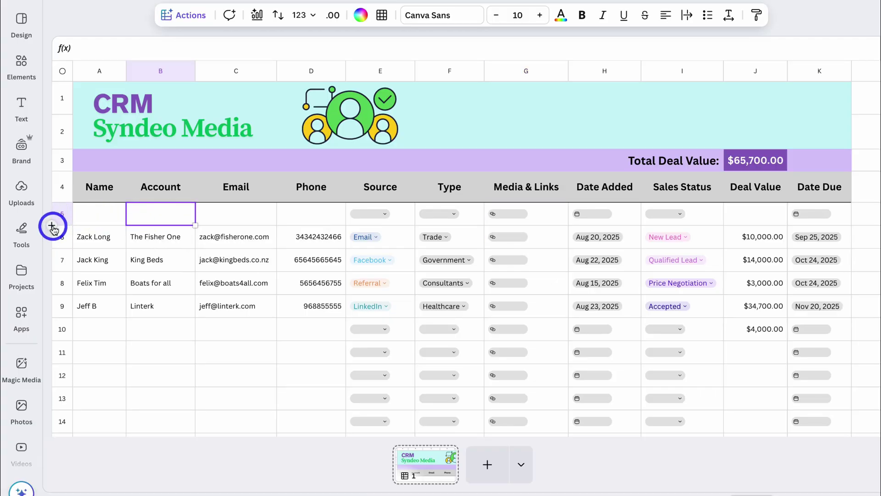
{"action": "left_click", "coordinate": [53, 226]}
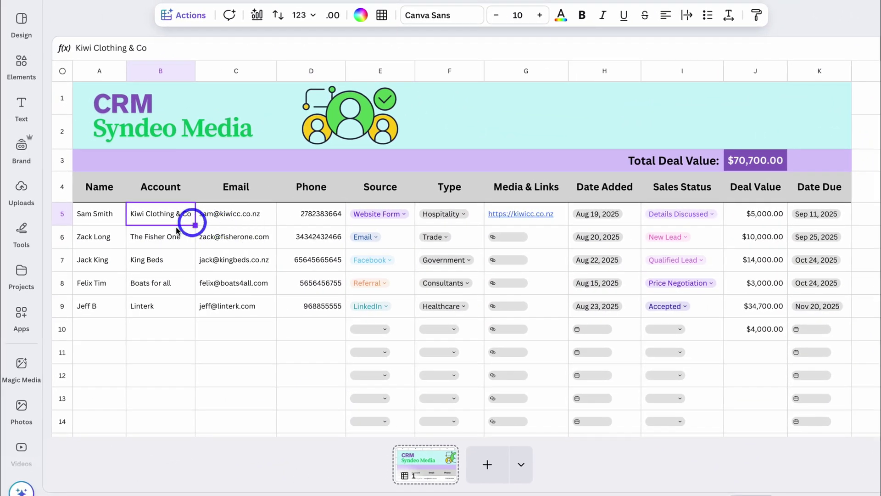
- Add a new page and fill it with the Task Tracker template found by searching 'task'
{"action": "left_click", "coordinate": [485, 465]}
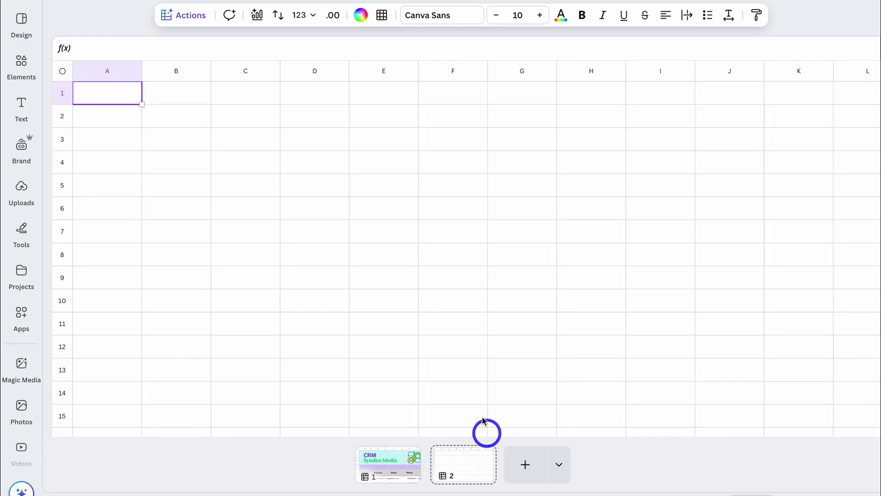
{"action": "left_click", "coordinate": [25, 28]}
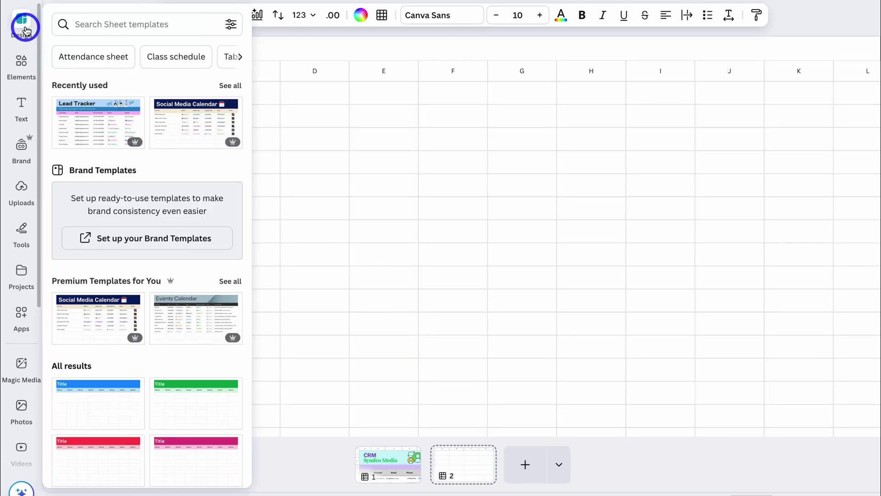
{"action": "left_click", "coordinate": [114, 27]}
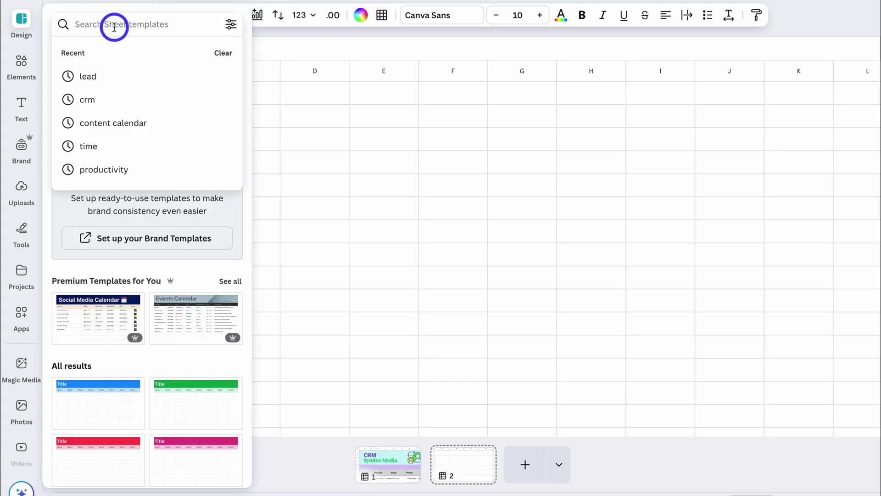
{"action": "type", "text": "task"}
{"action": "key", "text": "Return"}
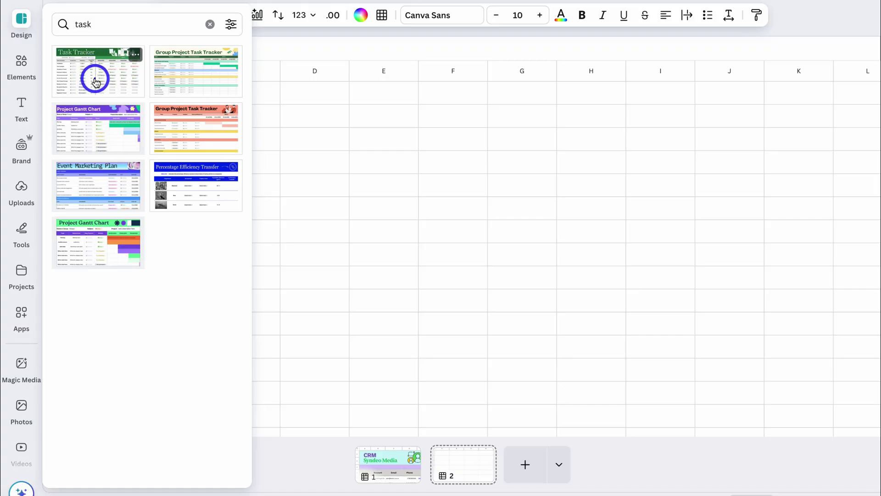
{"action": "left_click", "coordinate": [95, 82]}
{"action": "left_click", "coordinate": [393, 272]}
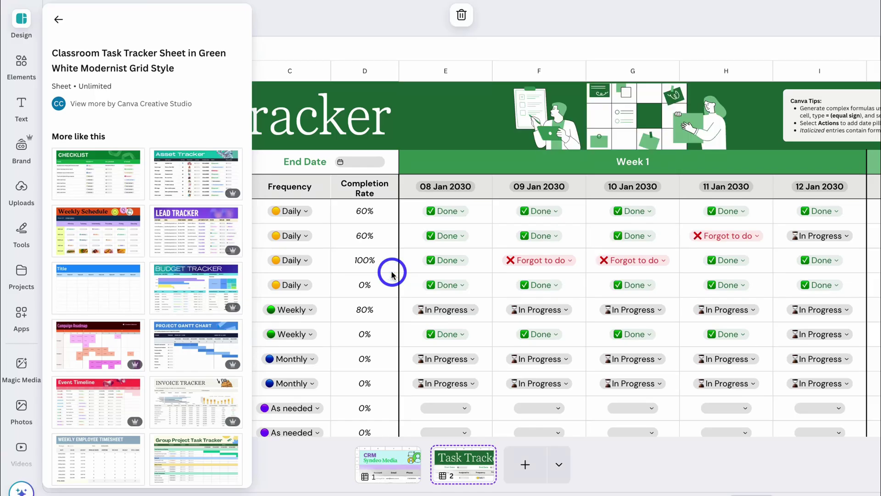
{"action": "scroll", "coordinate": [468, 277], "scroll_direction": "right", "scroll_amount": 3}
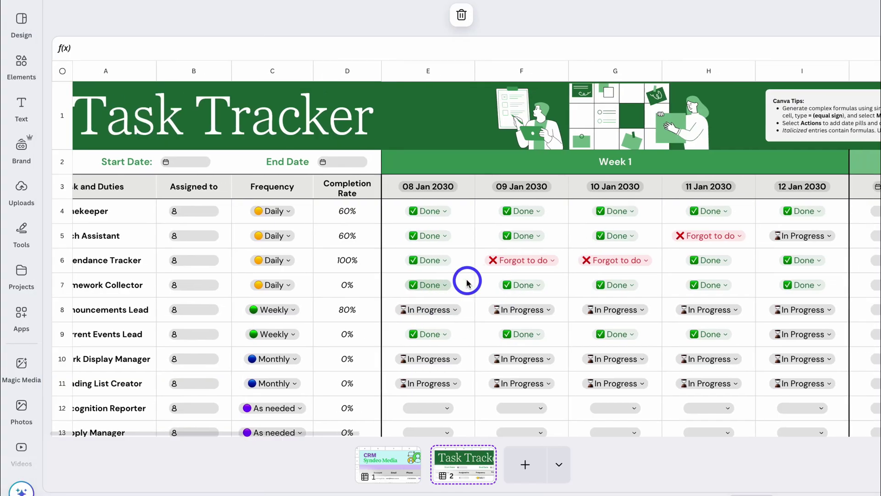
{"action": "scroll", "coordinate": [468, 277], "scroll_direction": "left", "scroll_amount": 3}
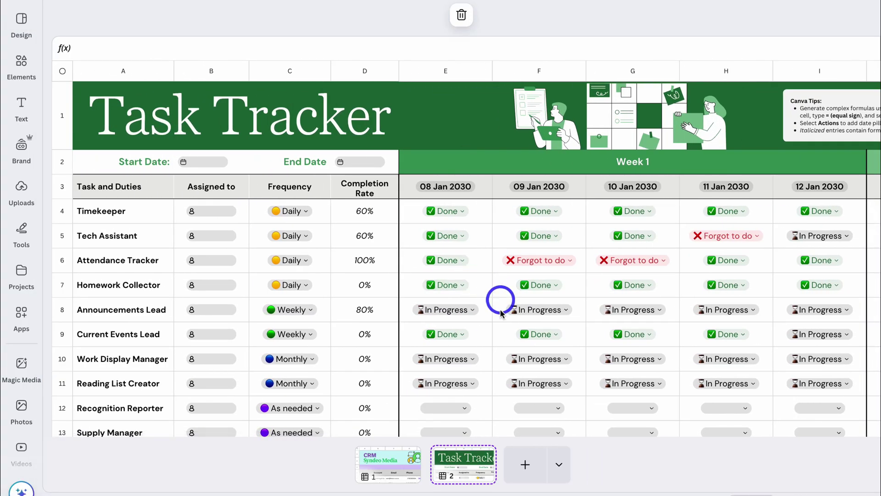
{"action": "left_click", "coordinate": [397, 464]}
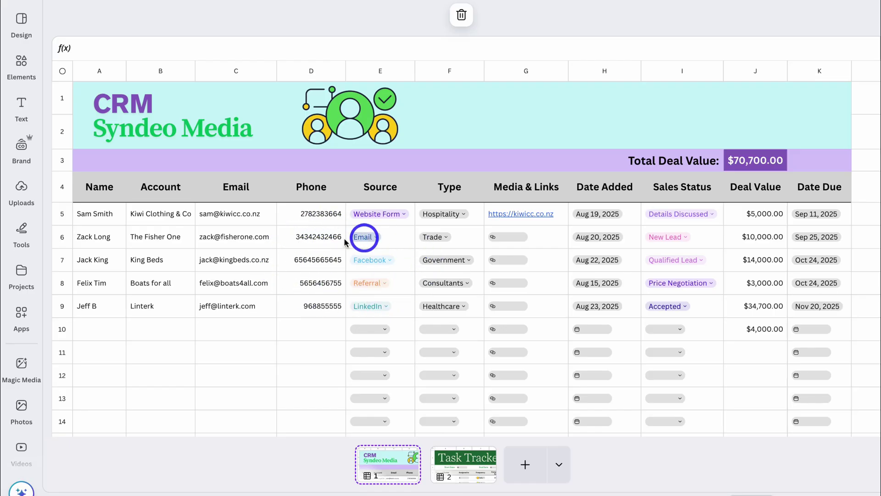
{"action": "left_click", "coordinate": [492, 475]}
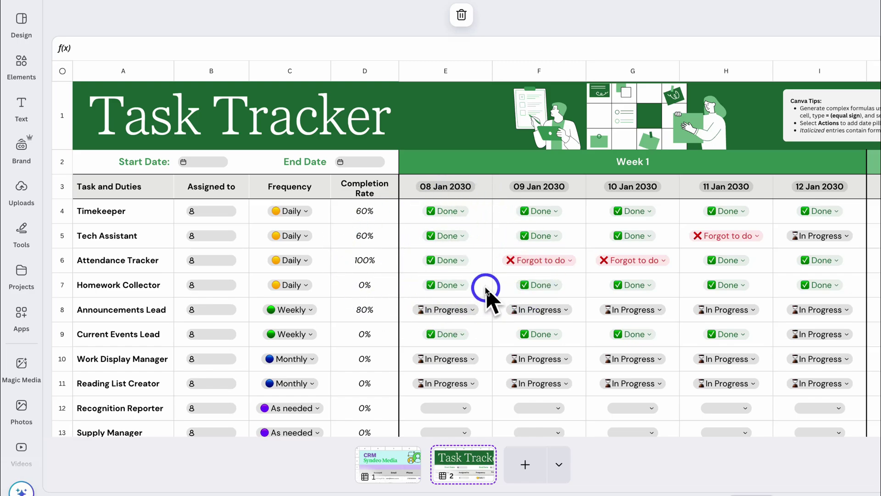
{"action": "left_click", "coordinate": [390, 457]}
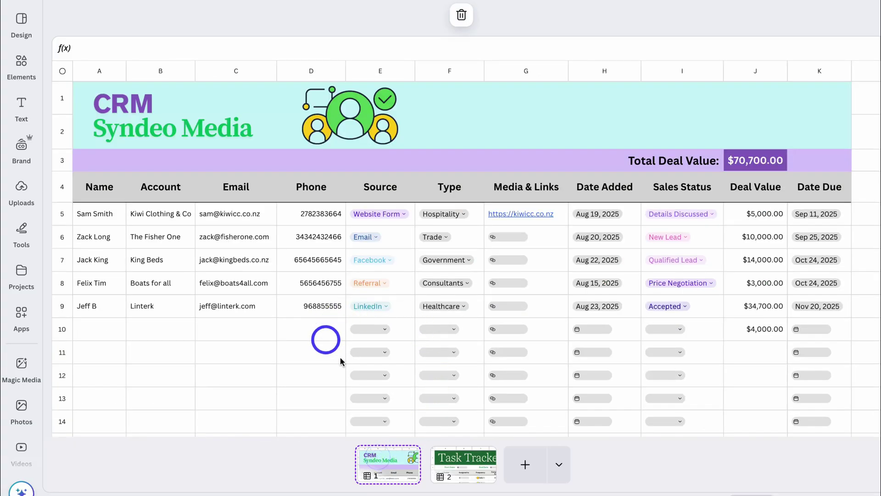
{"action": "key", "text": "Page_Down"}
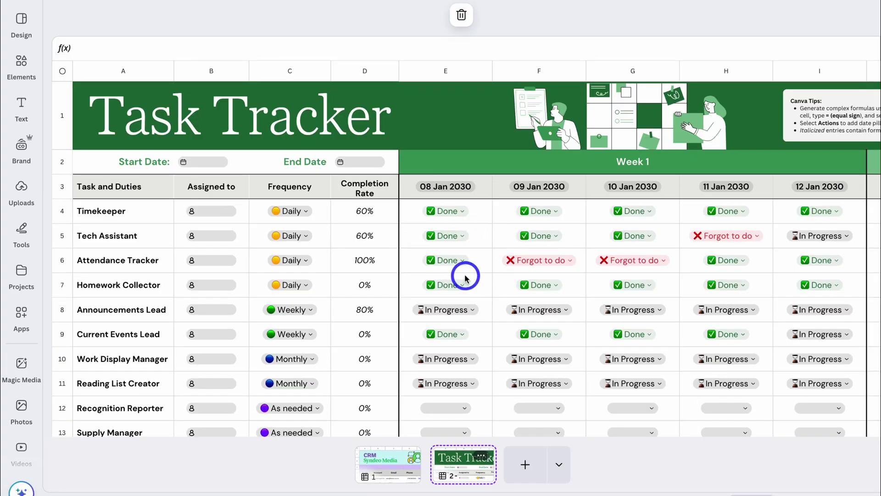
{"action": "left_click", "coordinate": [390, 457]}
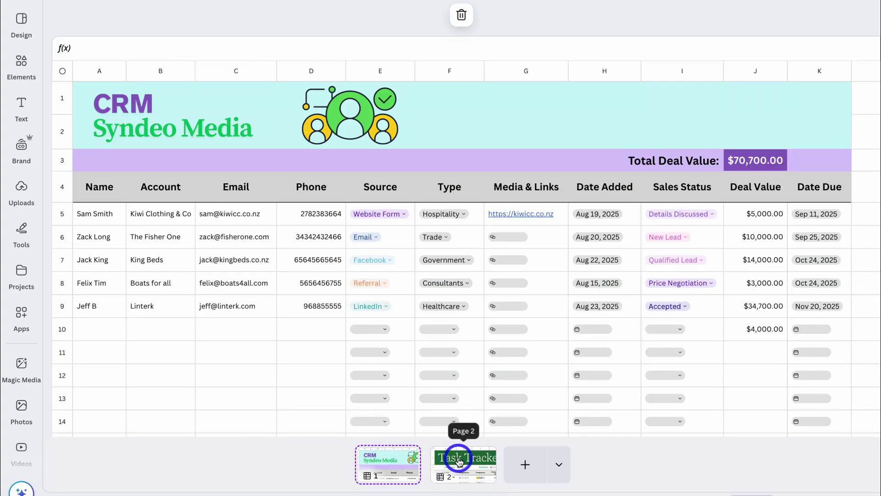
{"action": "left_click", "coordinate": [485, 458]}
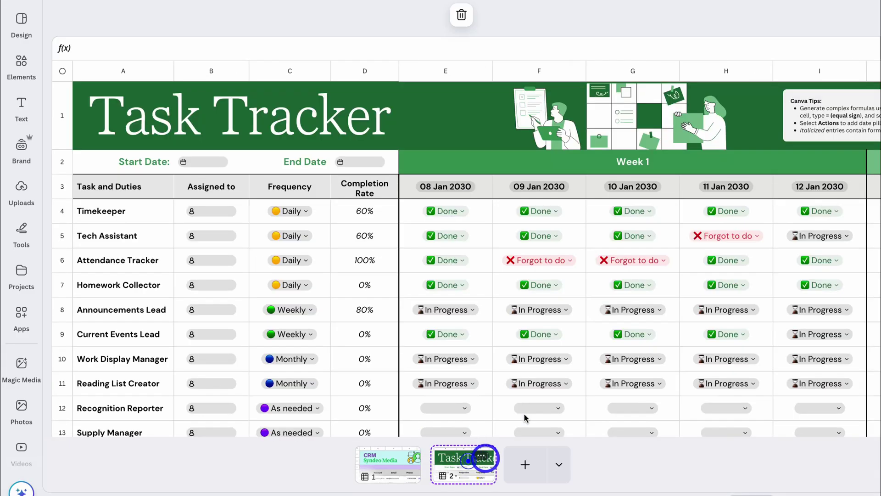
- Change the merged A1 title to 'Task Tracker for' plus the lead's first name, at size 48
{"action": "left_click", "coordinate": [296, 130]}
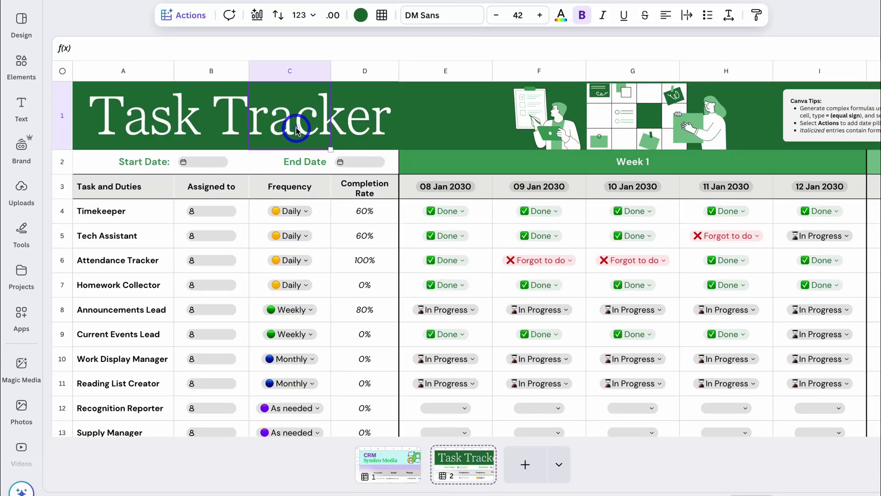
{"action": "left_click", "coordinate": [120, 125]}
{"action": "left_click", "coordinate": [229, 134]}
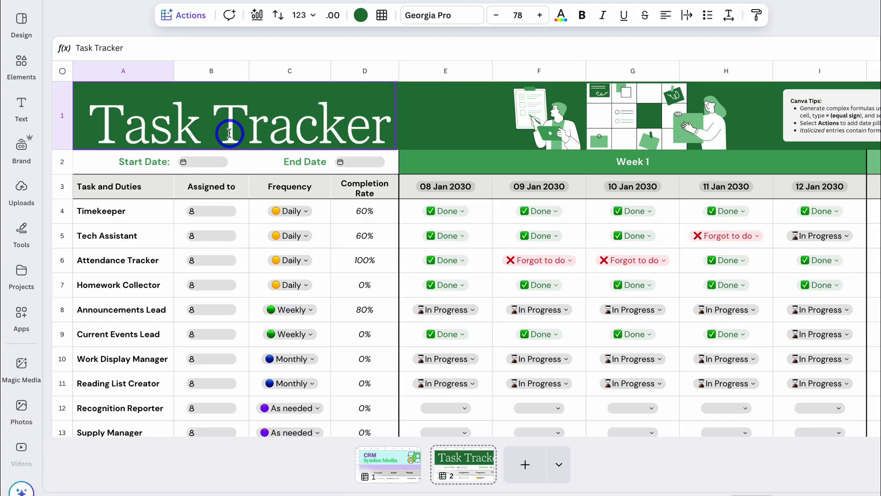
{"action": "left_click_drag", "start_coordinate": [390, 127], "coordinate": [92, 124]}
{"action": "left_click", "coordinate": [272, 122]}
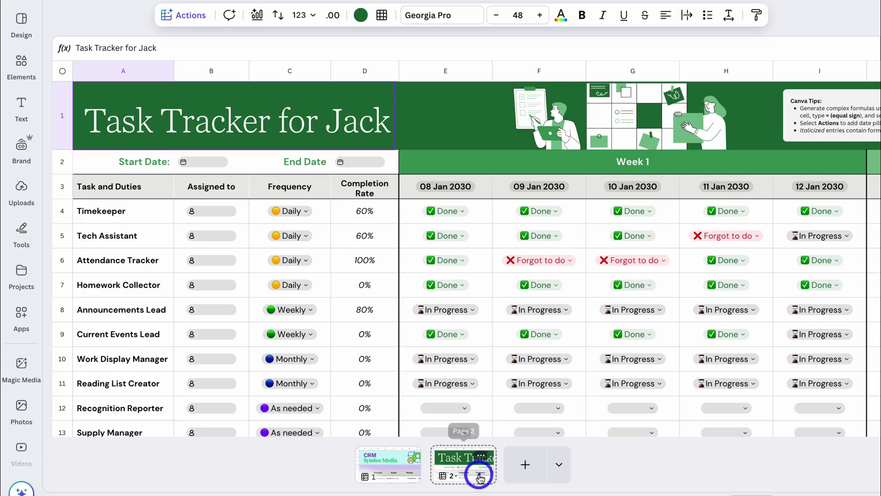
- Duplicate the task tracker page and put a second lead's first name in its title
{"action": "left_click", "coordinate": [482, 456]}
{"action": "left_click", "coordinate": [481, 456]}
{"action": "left_click", "coordinate": [535, 239]}
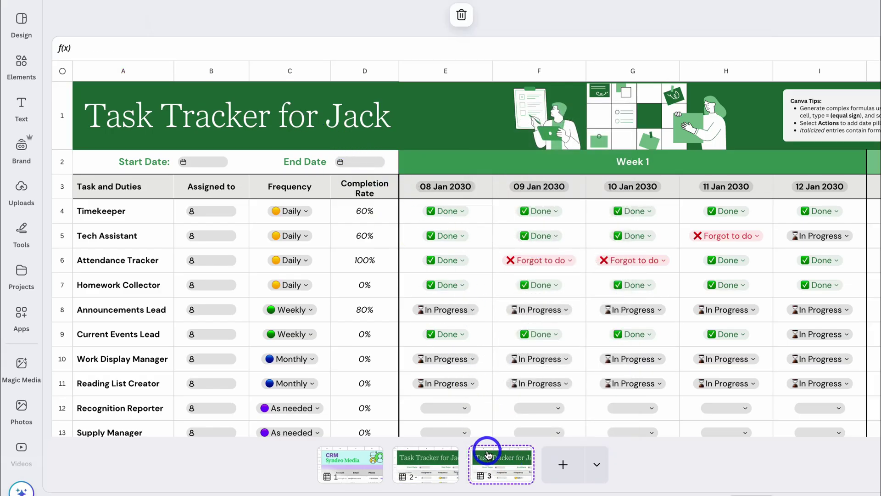
{"action": "double_click", "coordinate": [364, 118]}
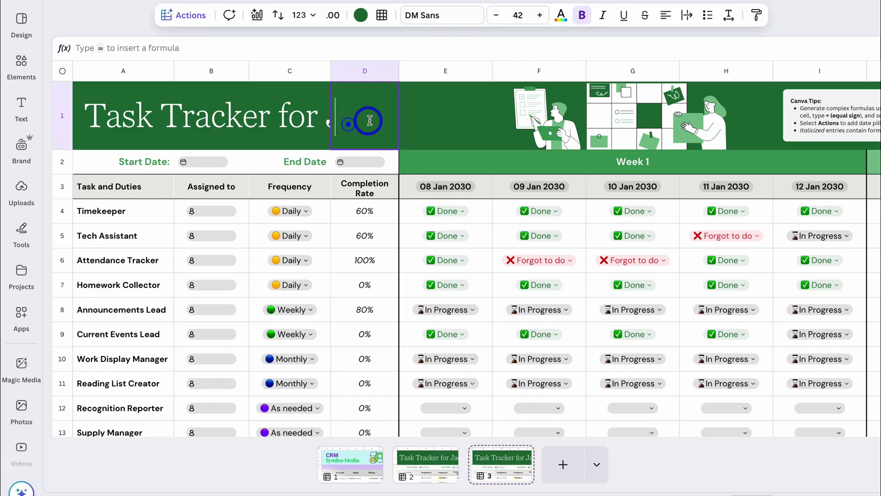
{"action": "type", "text": "Felix"}
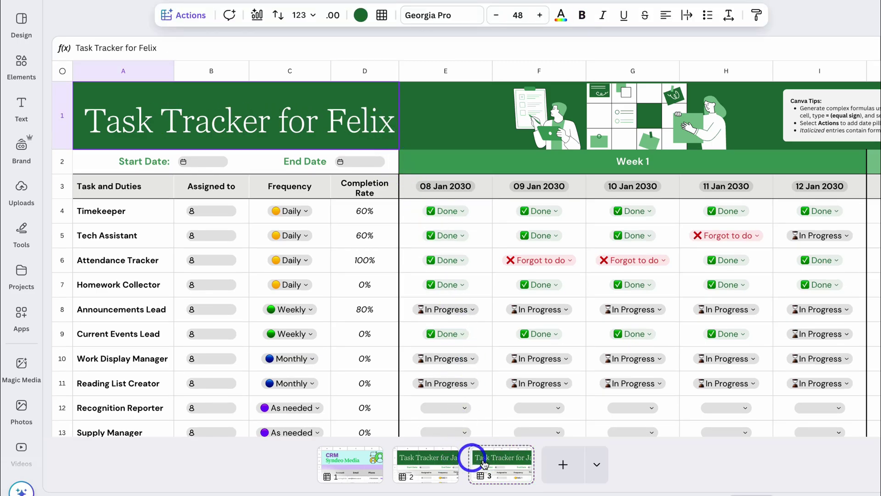
- Give pages 3 and 2 matching 'Task Tracker for' page titles, then return to page 1
{"action": "left_click", "coordinate": [519, 455]}
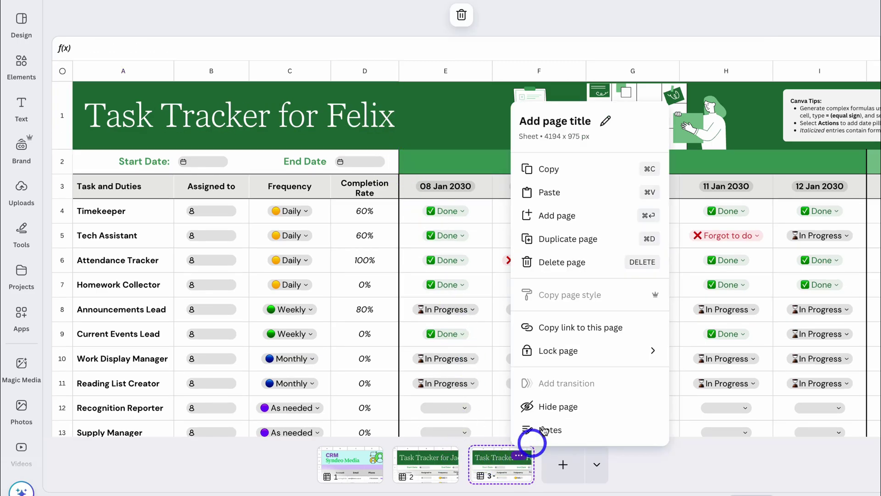
{"action": "left_click", "coordinate": [579, 121]}
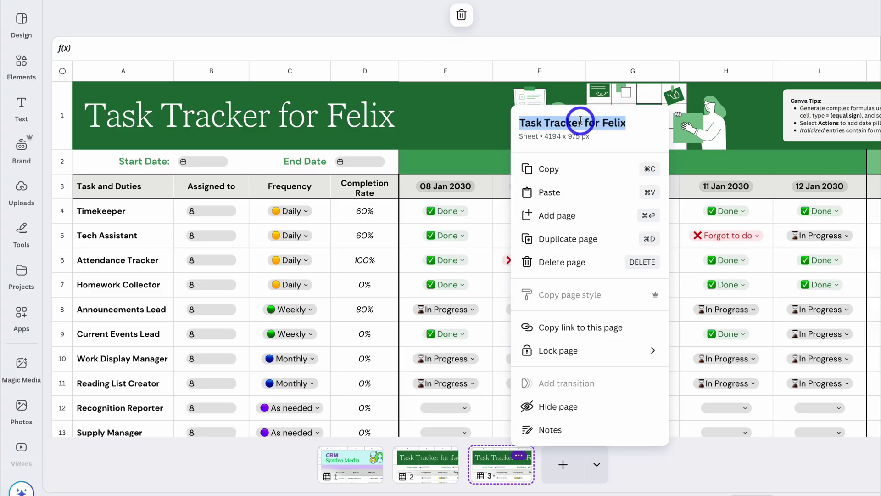
{"action": "key", "text": "Return"}
{"action": "left_click", "coordinate": [414, 461]}
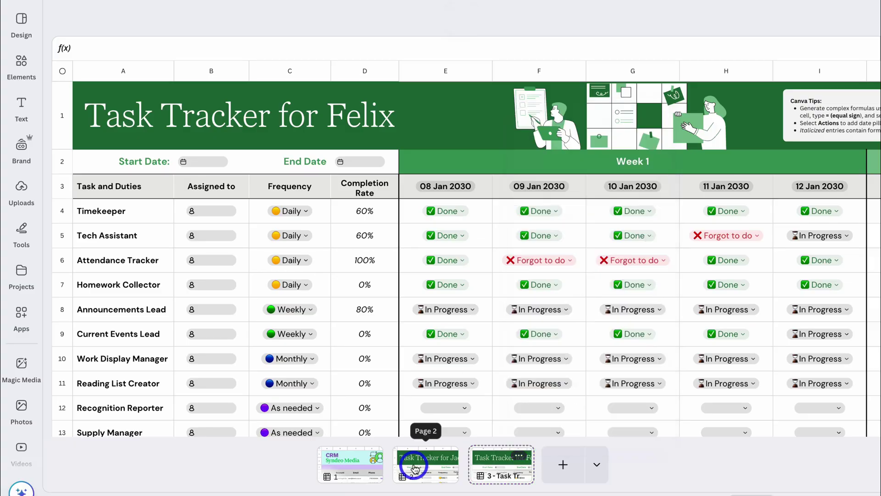
{"action": "left_click", "coordinate": [443, 456]}
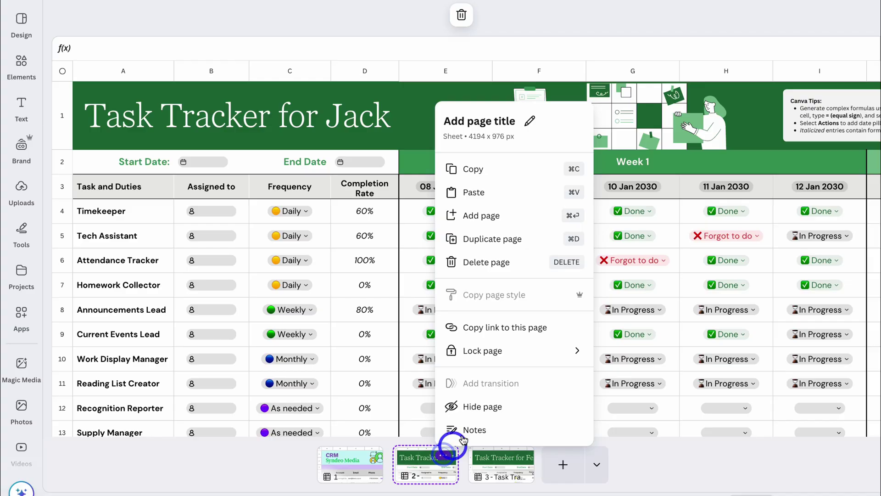
{"action": "left_click", "coordinate": [490, 121]}
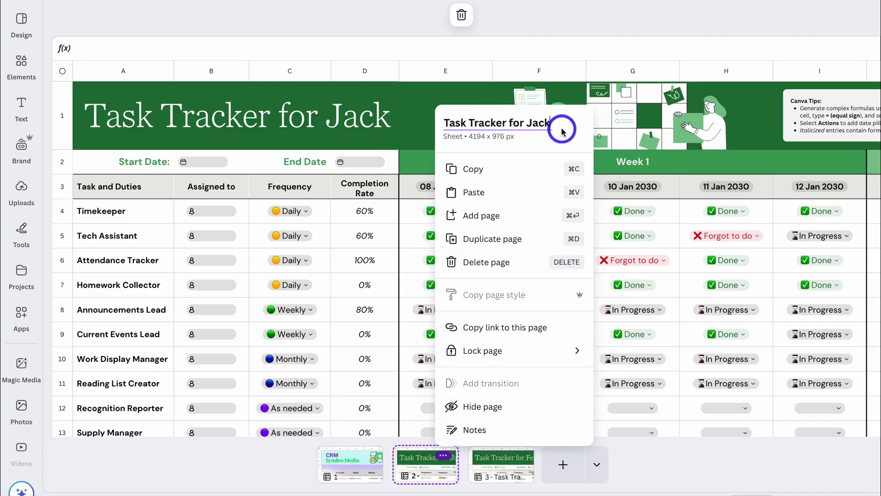
{"action": "left_click", "coordinate": [253, 468]}
{"action": "left_click", "coordinate": [355, 468]}
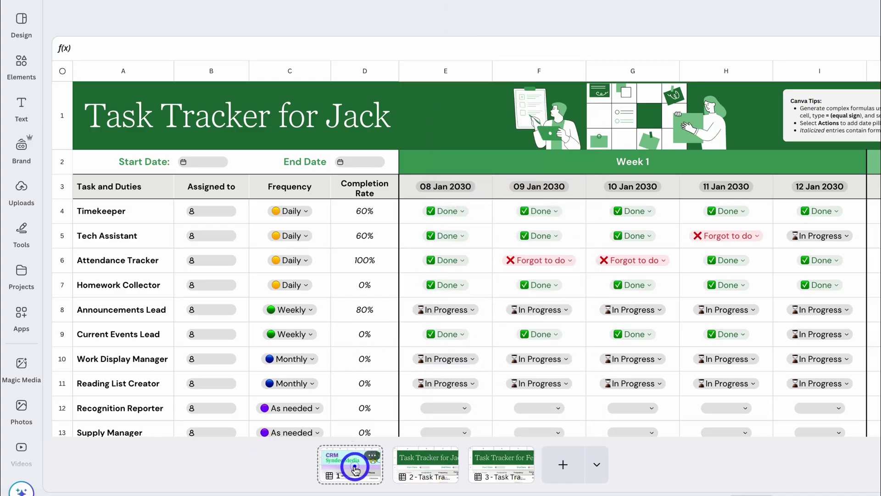
- Add a column L after Date Due and merge the teal header across E1:L2
{"action": "scroll", "coordinate": [547, 326], "scroll_direction": "right", "scroll_amount": 5}
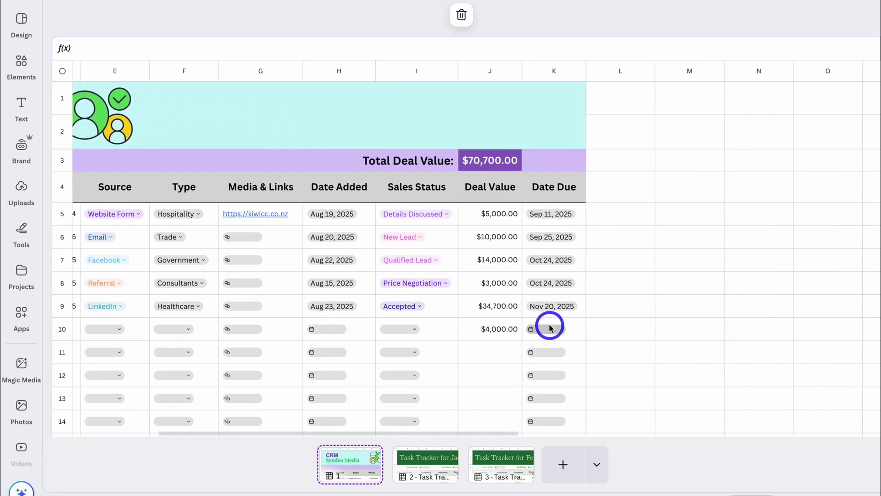
{"action": "right_click", "coordinate": [562, 70]}
{"action": "mouse_move", "coordinate": [643, 257]}
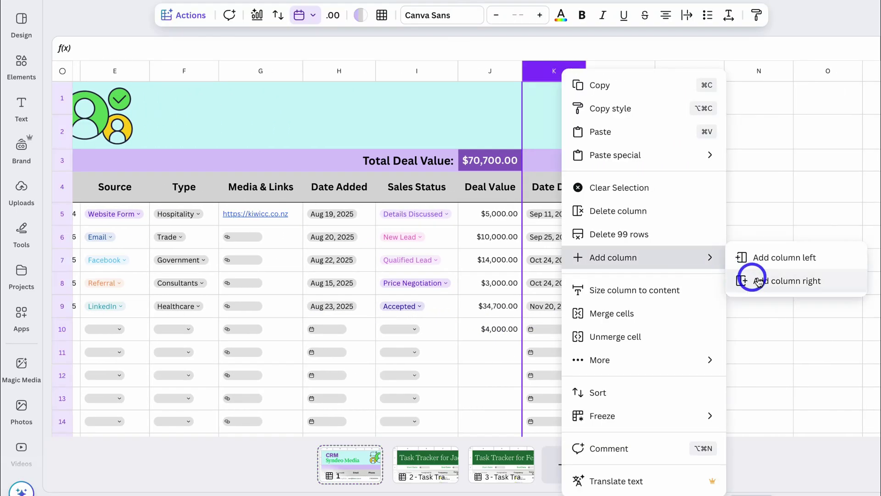
{"action": "left_click", "coordinate": [746, 280]}
{"action": "left_click_drag", "start_coordinate": [516, 96], "coordinate": [605, 123]}
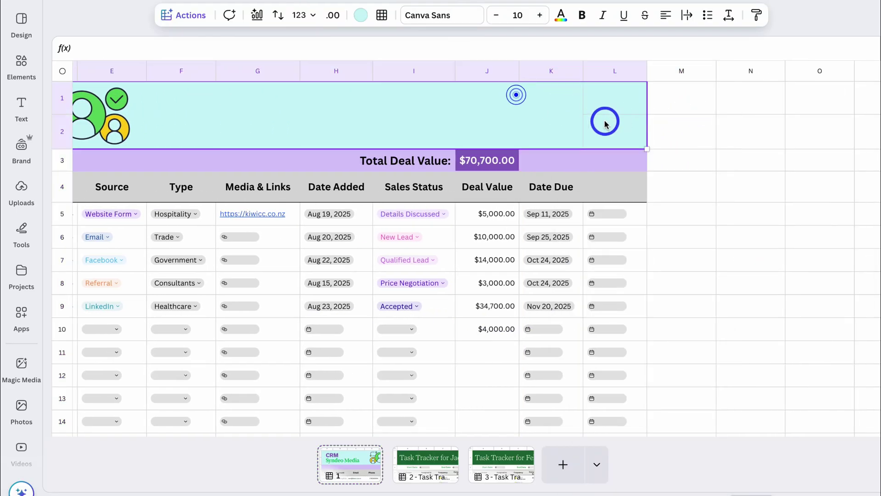
{"action": "right_click", "coordinate": [516, 123]}
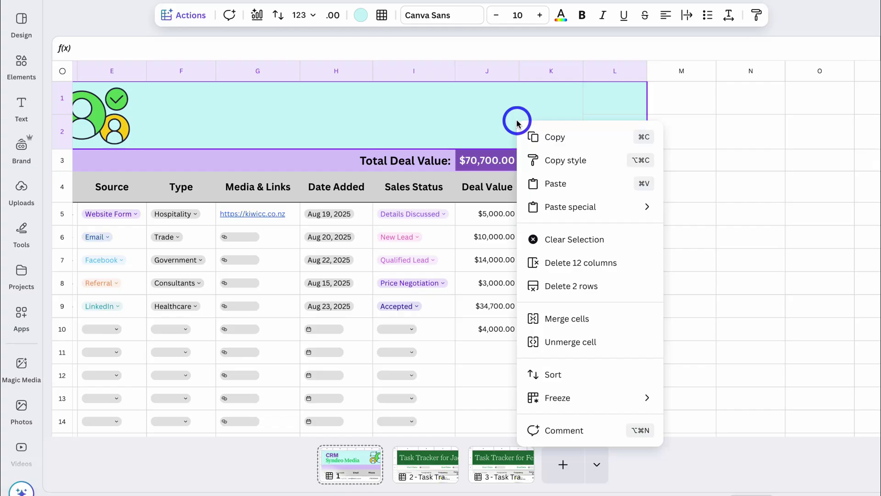
{"action": "left_click", "coordinate": [604, 317]}
- Turn cell L5 into a link cell using Actions > Link
{"action": "left_click", "coordinate": [636, 221]}
{"action": "left_click", "coordinate": [195, 16]}
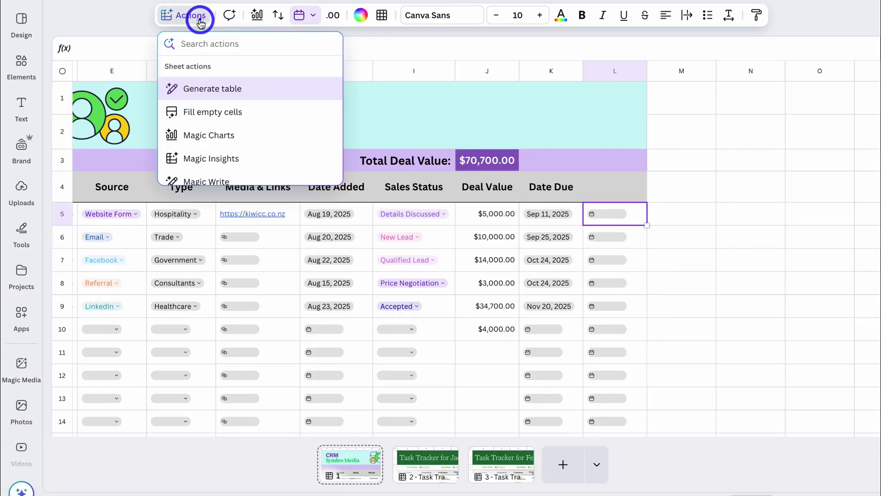
{"action": "scroll", "coordinate": [230, 140], "scroll_direction": "down", "scroll_amount": 6}
{"action": "left_click", "coordinate": [212, 155]}
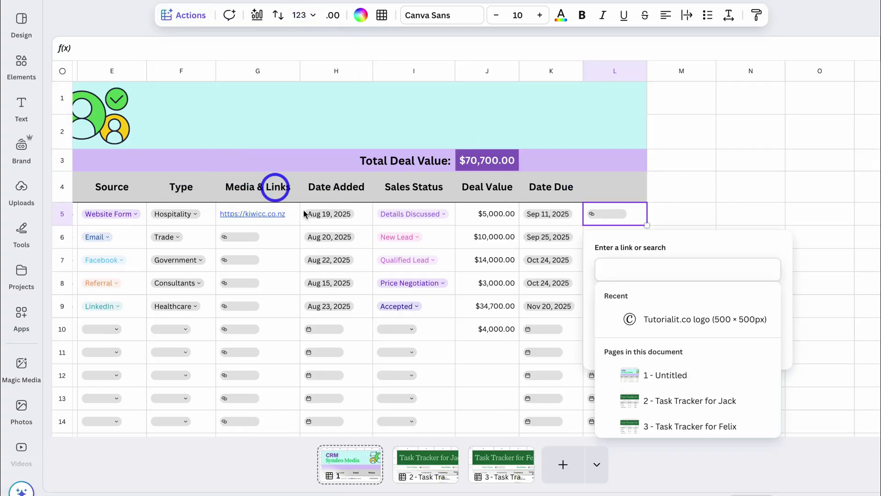
{"action": "left_click", "coordinate": [698, 184]}
{"action": "scroll", "coordinate": [670, 257], "scroll_direction": "down", "scroll_amount": 2}
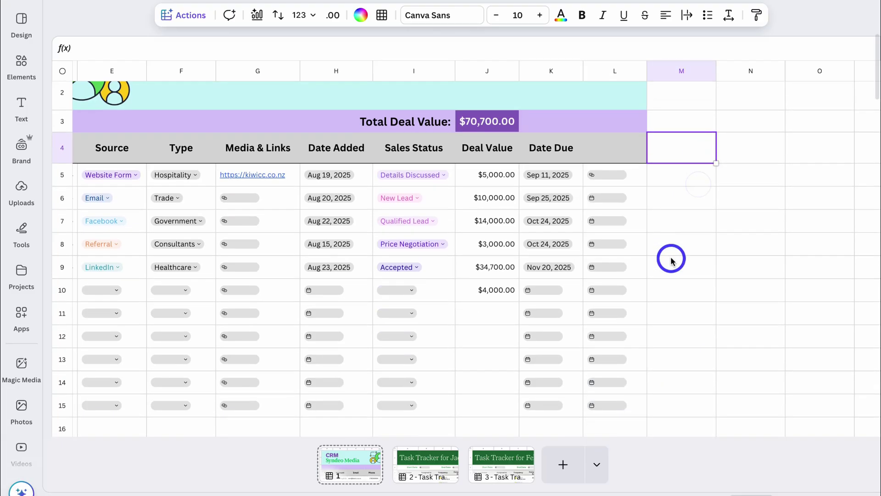
- Link cell L6 to the page 2 Task Tracker
{"action": "left_click", "coordinate": [636, 158]}
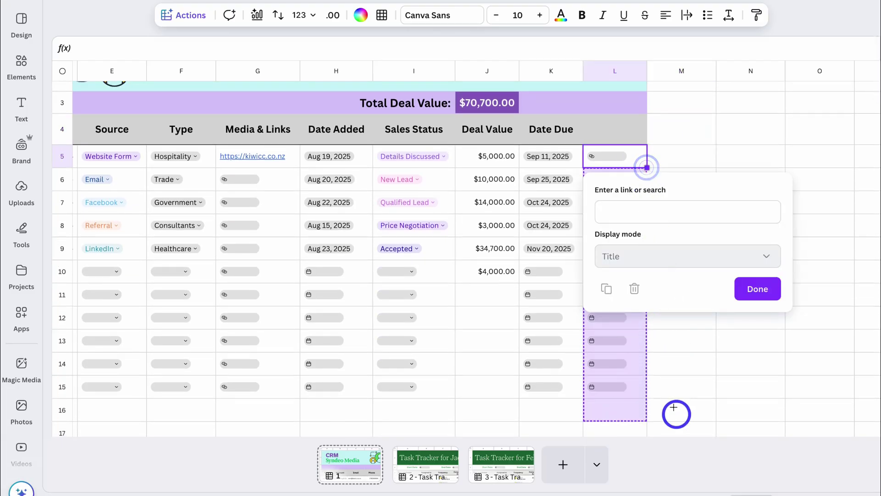
{"action": "left_click", "coordinate": [726, 360]}
{"action": "scroll", "coordinate": [529, 242], "scroll_direction": "left", "scroll_amount": 6}
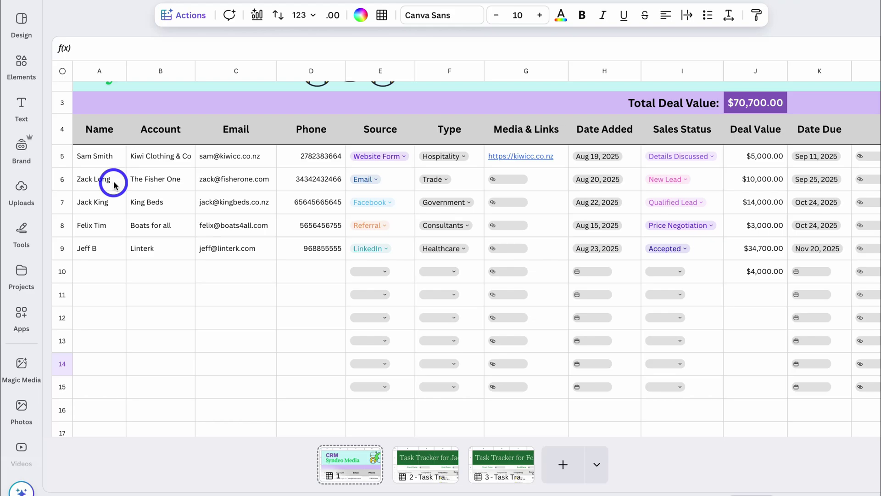
{"action": "left_click", "coordinate": [153, 180]}
{"action": "scroll", "coordinate": [153, 180], "scroll_direction": "right", "scroll_amount": 6}
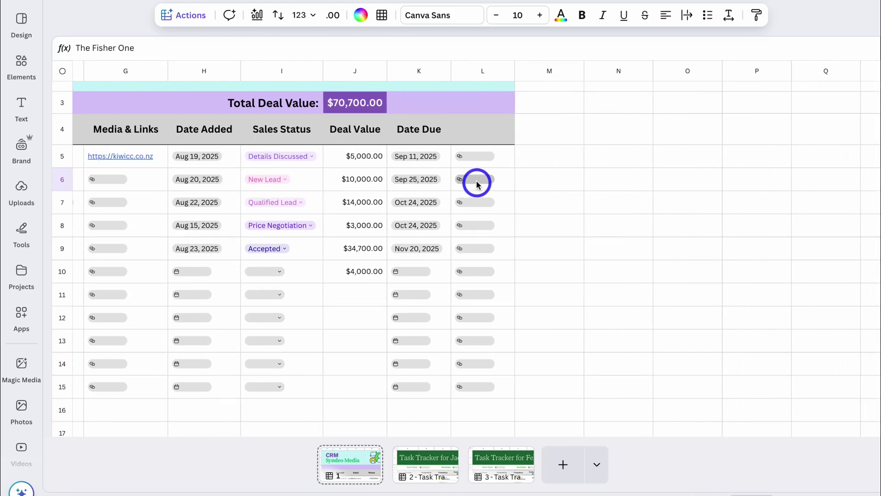
{"action": "left_click", "coordinate": [476, 183]}
{"action": "left_click", "coordinate": [508, 233]}
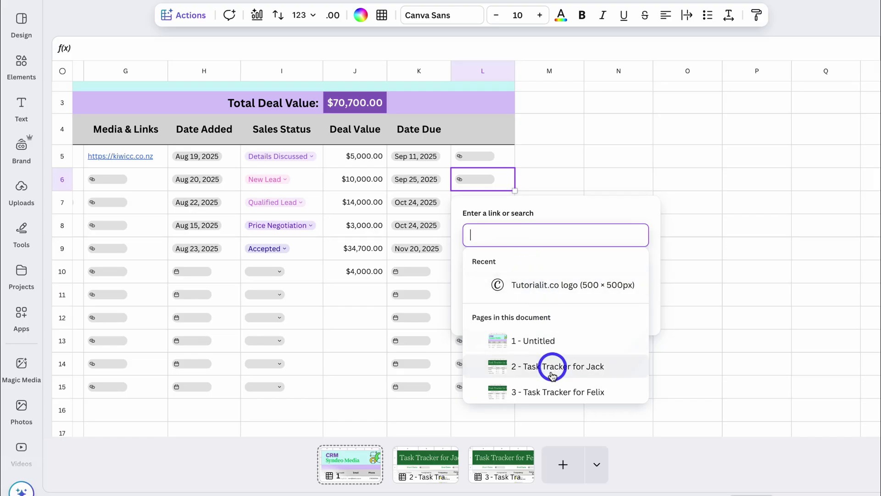
{"action": "left_click", "coordinate": [592, 369]}
{"action": "left_click", "coordinate": [631, 381]}
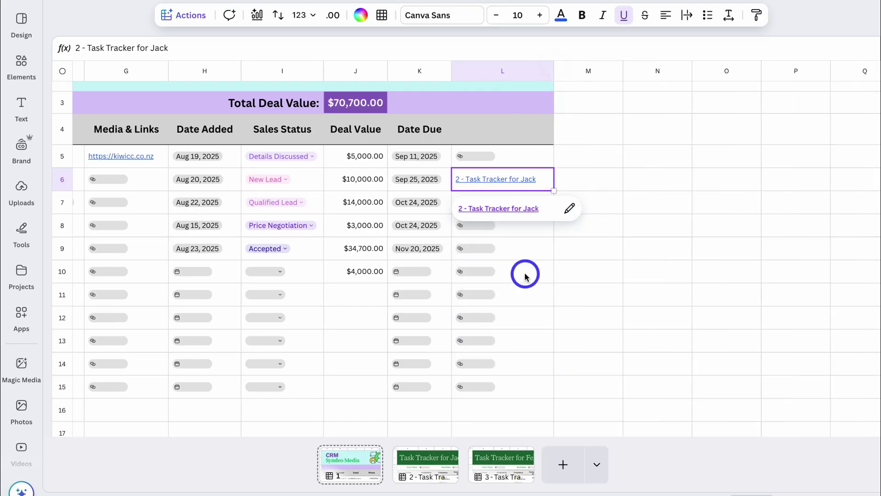
- Link cell L8 to the page 3 Task Tracker
{"action": "scroll", "coordinate": [523, 272], "scroll_direction": "left", "scroll_amount": 8}
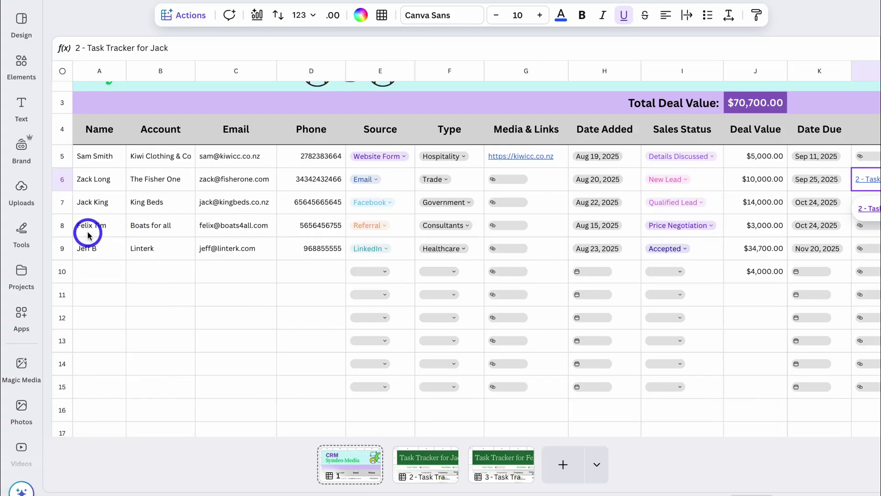
{"action": "left_click", "coordinate": [154, 228]}
{"action": "scroll", "coordinate": [261, 225], "scroll_direction": "right", "scroll_amount": 8}
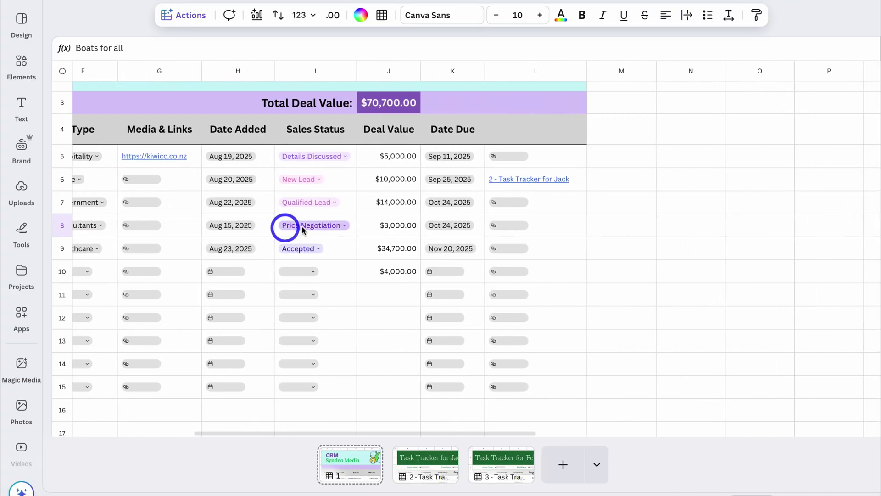
{"action": "left_click", "coordinate": [510, 229]}
{"action": "left_click", "coordinate": [518, 281]}
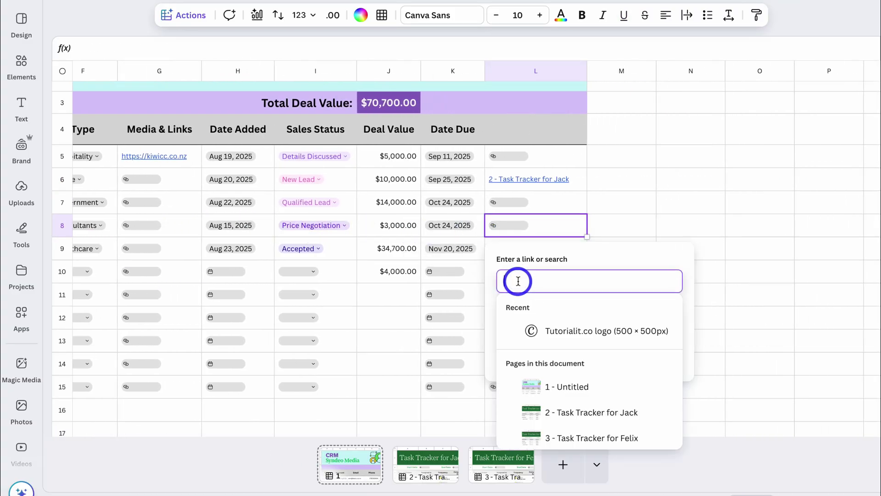
{"action": "left_click", "coordinate": [650, 439]}
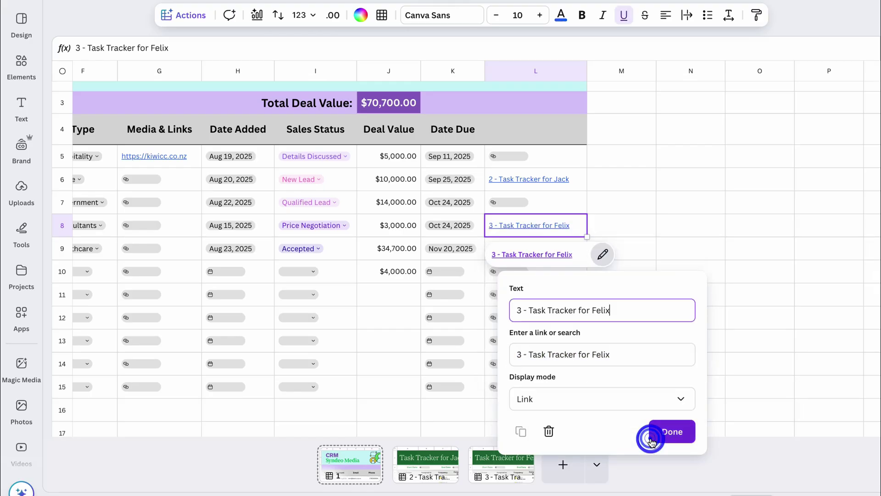
{"action": "left_click", "coordinate": [670, 431]}
{"action": "left_click", "coordinate": [689, 317]}
- Follow the link in L8 to open page 3's Task Tracker
{"action": "scroll", "coordinate": [551, 300], "scroll_direction": "left", "scroll_amount": 6}
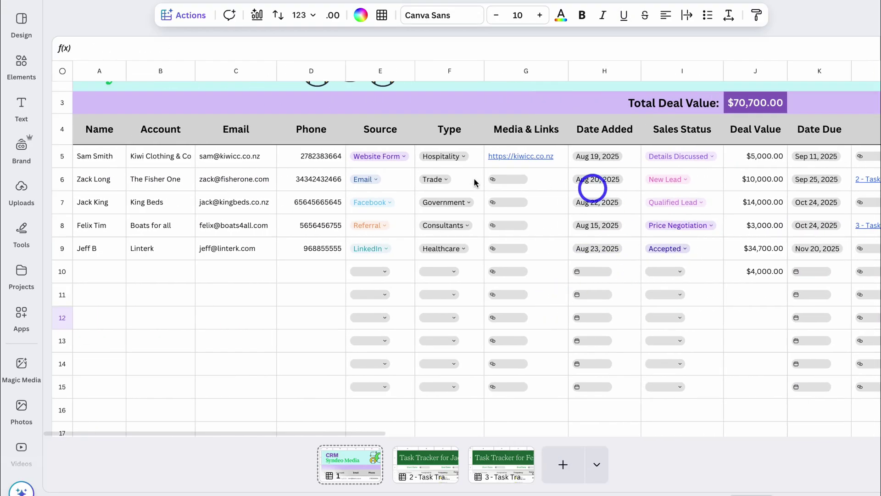
{"action": "scroll", "coordinate": [475, 183], "scroll_direction": "up", "scroll_amount": 2}
{"action": "scroll", "coordinate": [638, 287], "scroll_direction": "right", "scroll_amount": 5}
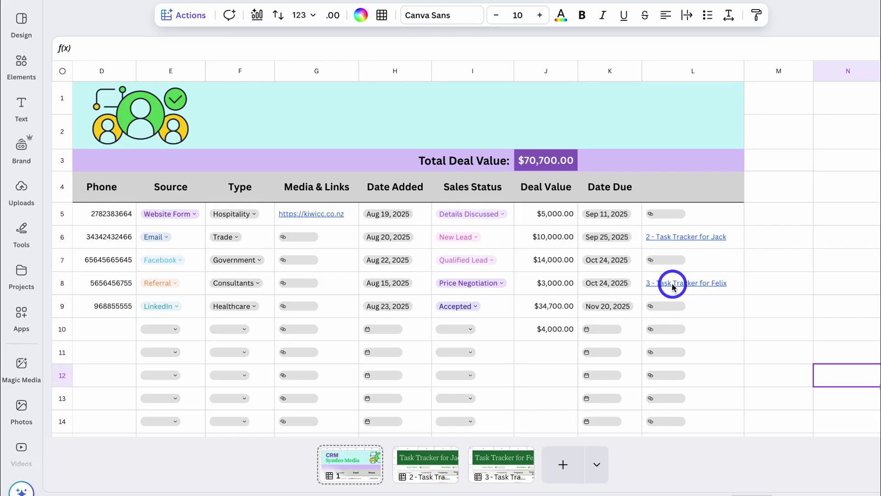
{"action": "left_click", "coordinate": [673, 287]}
{"action": "left_click", "coordinate": [680, 313]}
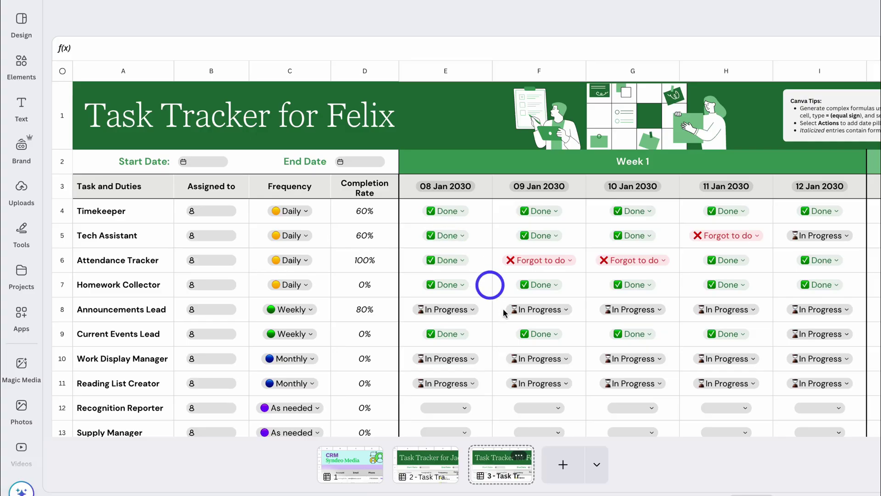
- Insert a new page 2 holding the Financial KPI Dashboard template from a 'dashboard' search
{"action": "left_click", "coordinate": [561, 465]}
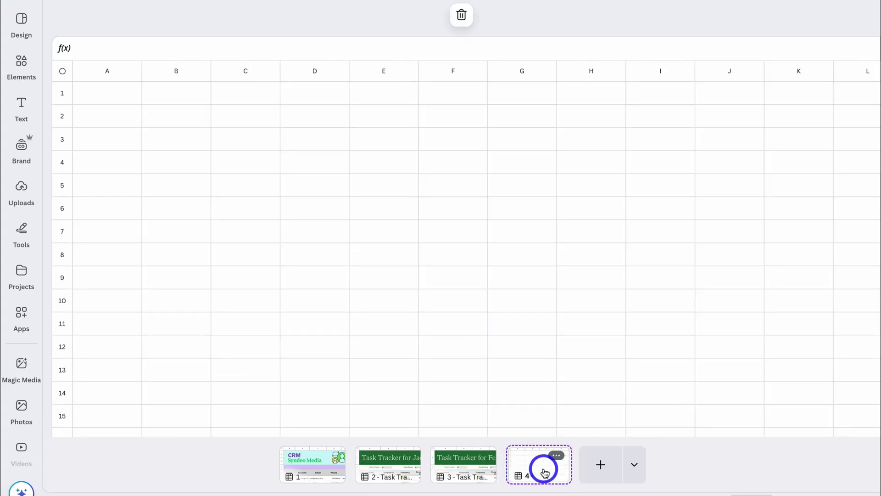
{"action": "left_click_drag", "start_coordinate": [545, 473], "coordinate": [380, 462]}
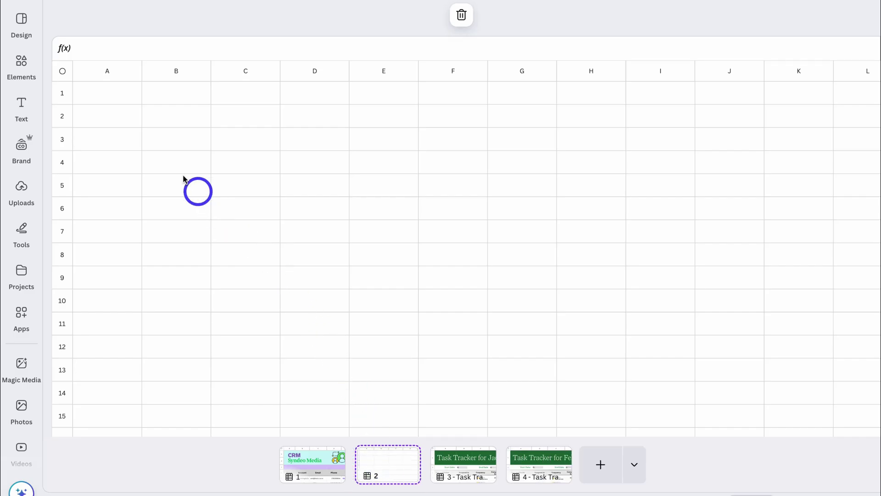
{"action": "left_click", "coordinate": [24, 29]}
{"action": "left_click", "coordinate": [19, 22]}
{"action": "left_click", "coordinate": [102, 19]}
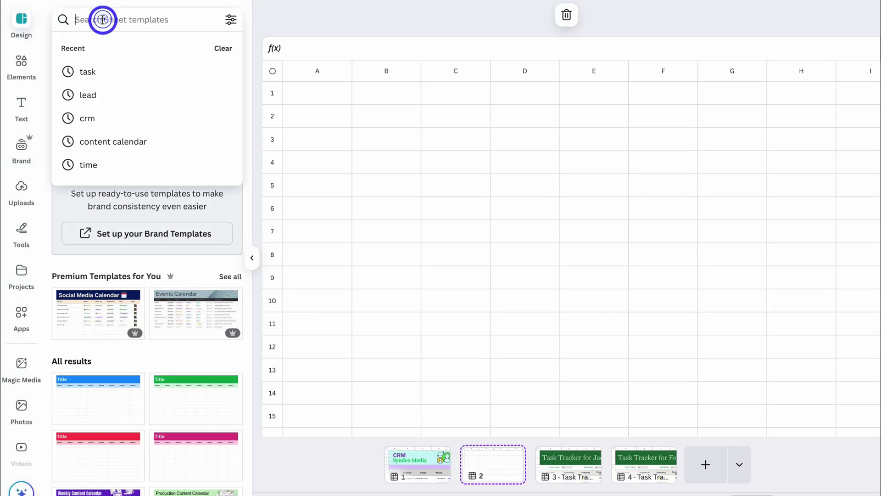
{"action": "type", "text": "dashboard"}
{"action": "key", "text": "Return"}
{"action": "left_click", "coordinate": [98, 92]}
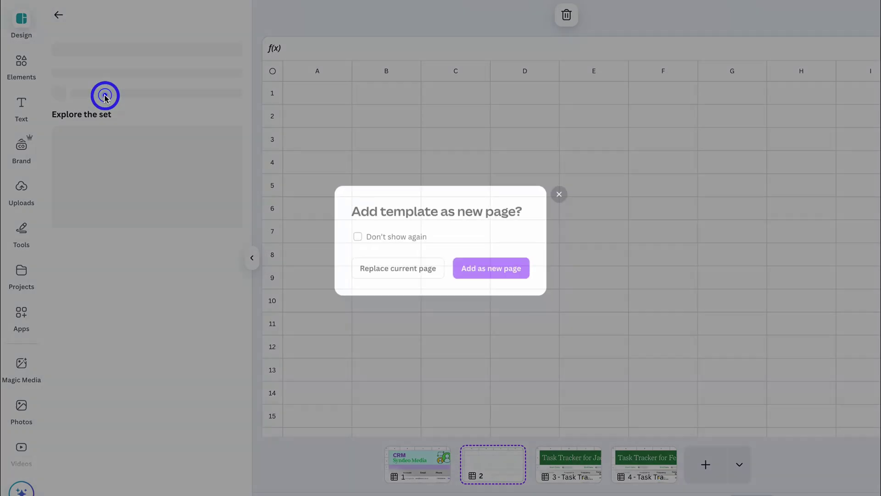
{"action": "left_click", "coordinate": [403, 270]}
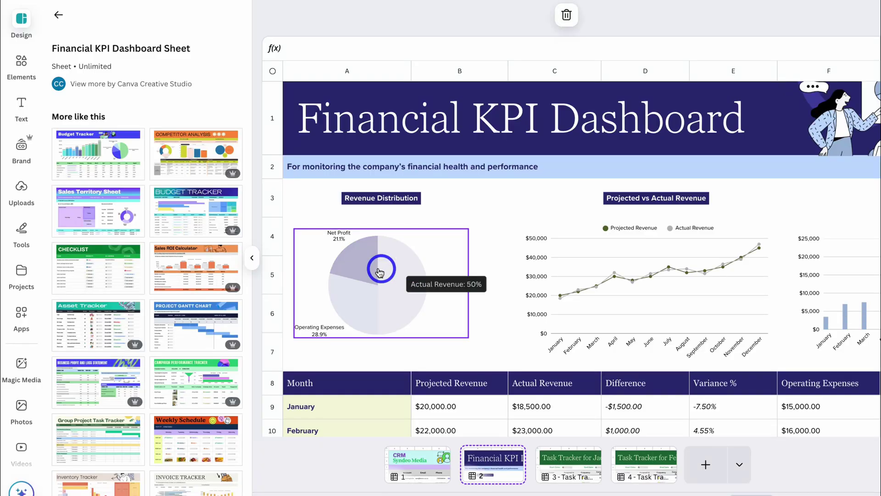
- Retitle the dashboard by replacing 'Financial KPI' with 'CRM'
{"action": "left_click", "coordinate": [254, 262]}
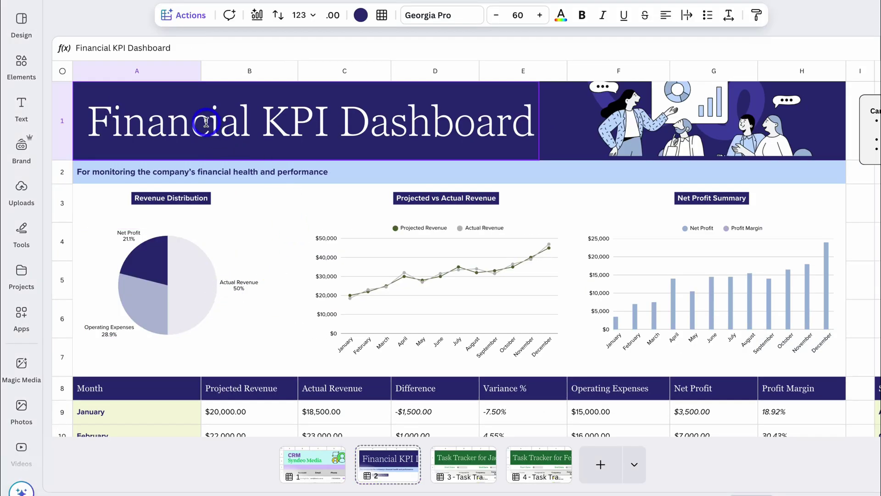
{"action": "double_click", "coordinate": [206, 122]}
{"action": "left_click_drag", "start_coordinate": [206, 122], "coordinate": [319, 120]}
{"action": "type", "text": "CRM"}
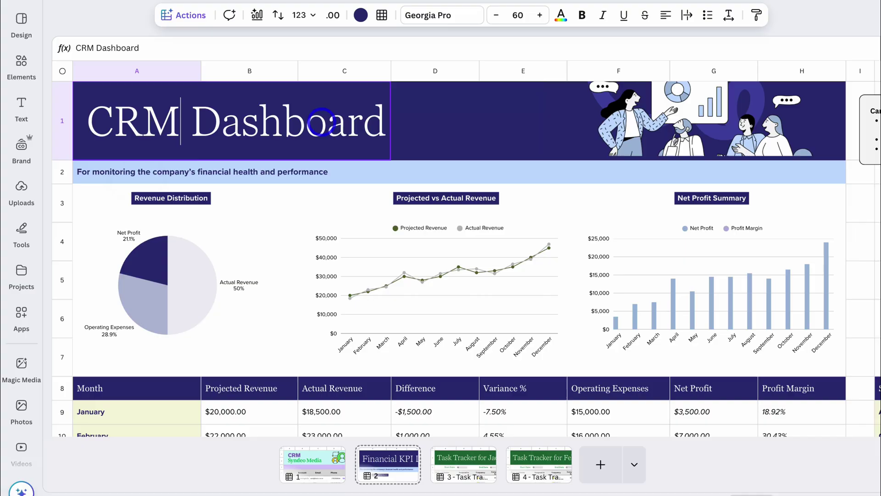
{"action": "left_click", "coordinate": [449, 144]}
- Delete the 18 sample financial data rows from row 8 down
{"action": "left_click", "coordinate": [590, 153]}
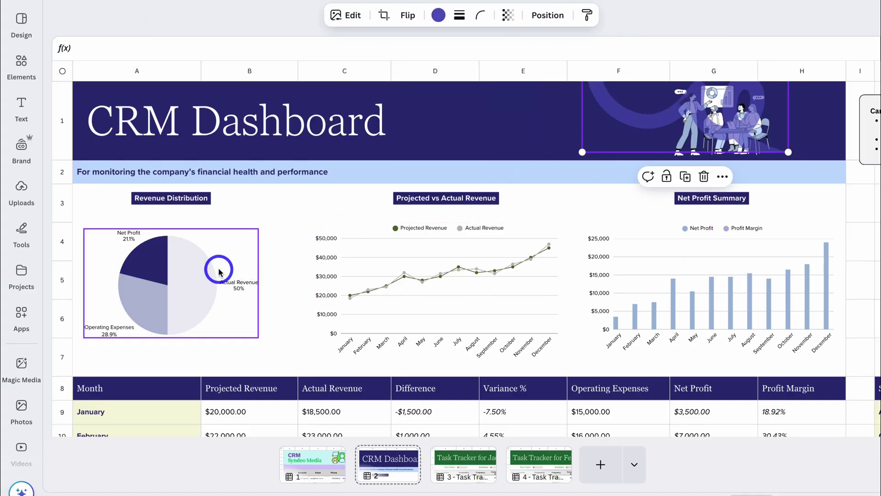
{"action": "scroll", "coordinate": [661, 277], "scroll_direction": "down", "scroll_amount": 4}
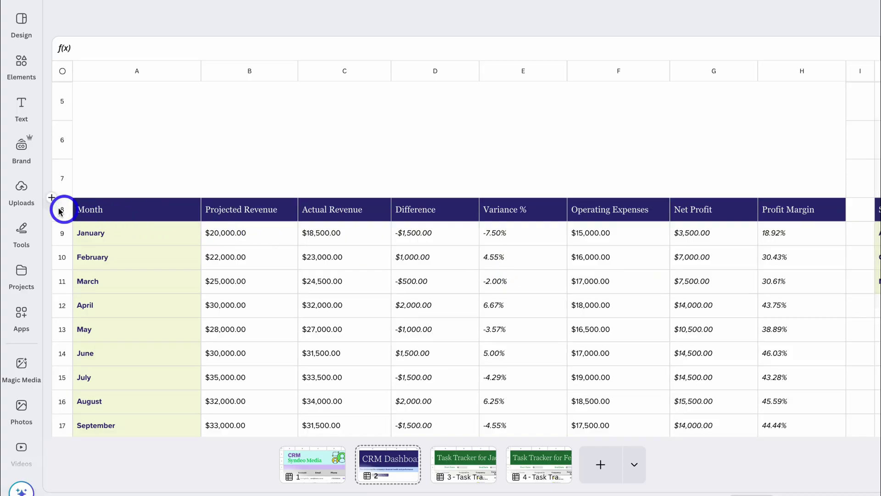
{"action": "right_click", "coordinate": [61, 212]}
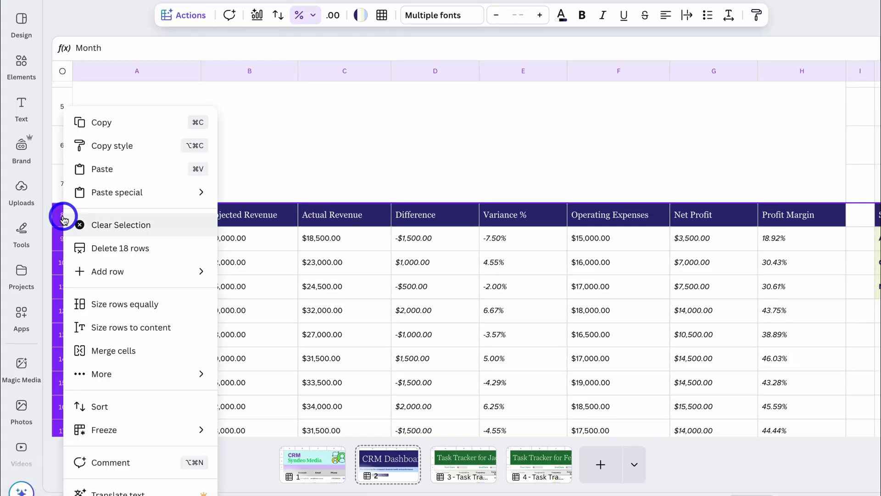
{"action": "left_click", "coordinate": [132, 248]}
- Edit the A2 subtitle, then go back to the CRM table on page 1
{"action": "double_click", "coordinate": [163, 178]}
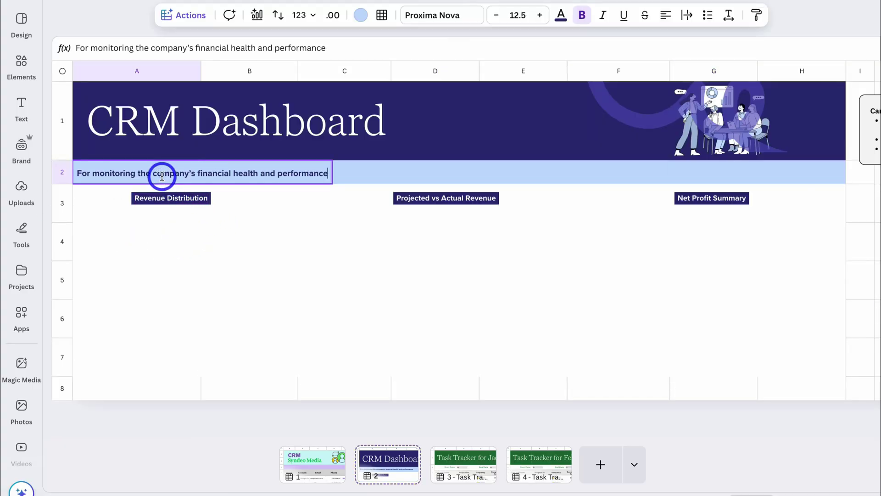
{"action": "double_click", "coordinate": [274, 173]}
{"action": "left_click", "coordinate": [273, 173]}
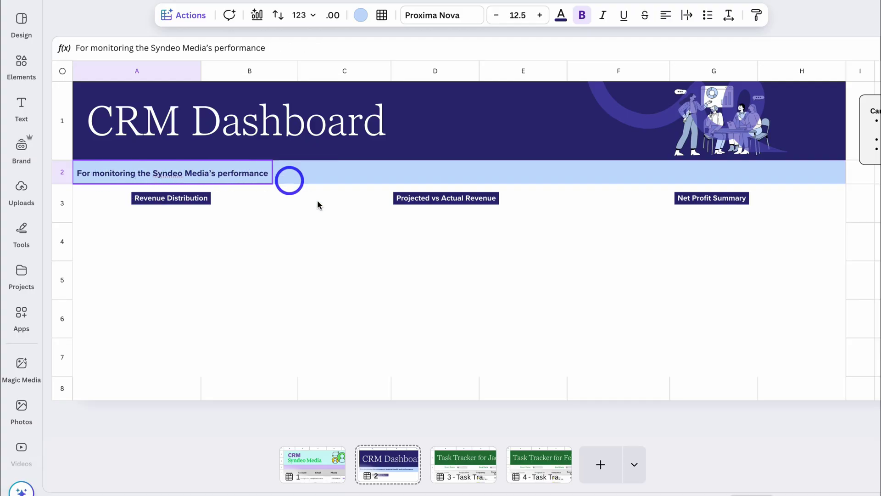
{"action": "left_click", "coordinate": [318, 235]}
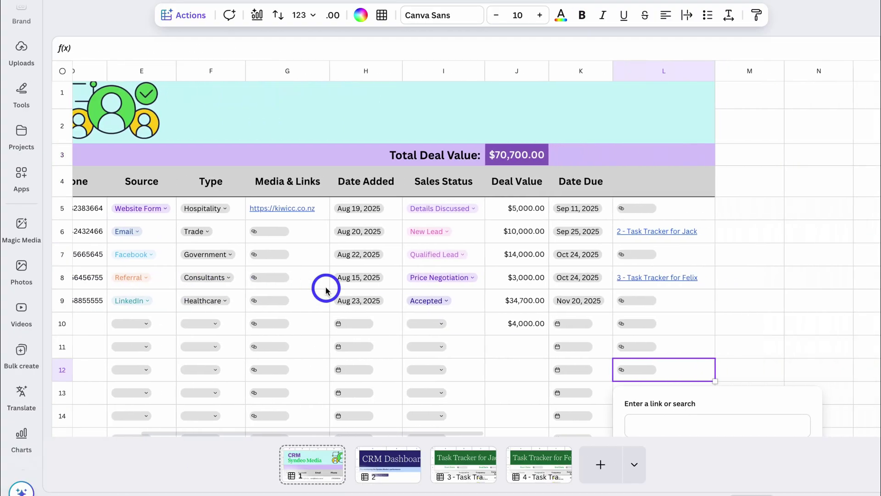
{"action": "scroll", "coordinate": [319, 285], "scroll_direction": "left", "scroll_amount": 3}
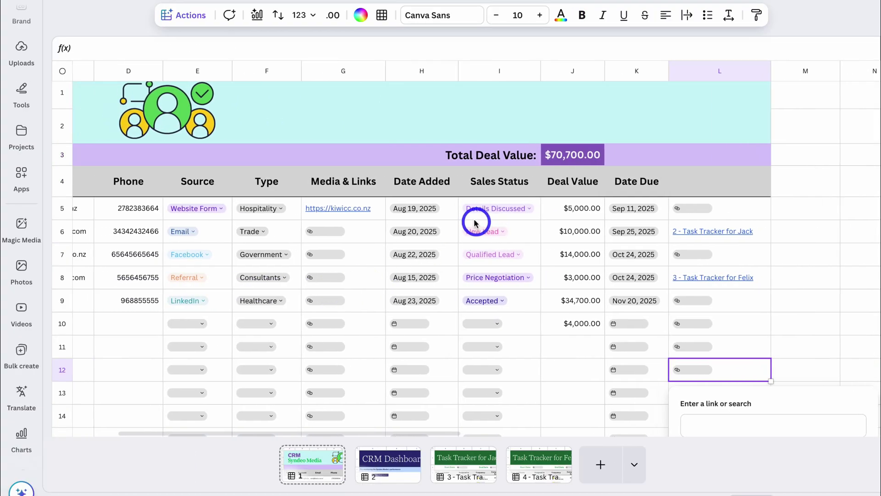
- Chart I4:J14 as a small bar chart of Deal Value by Sales Status
{"action": "left_click_drag", "start_coordinate": [466, 190], "coordinate": [565, 418]}
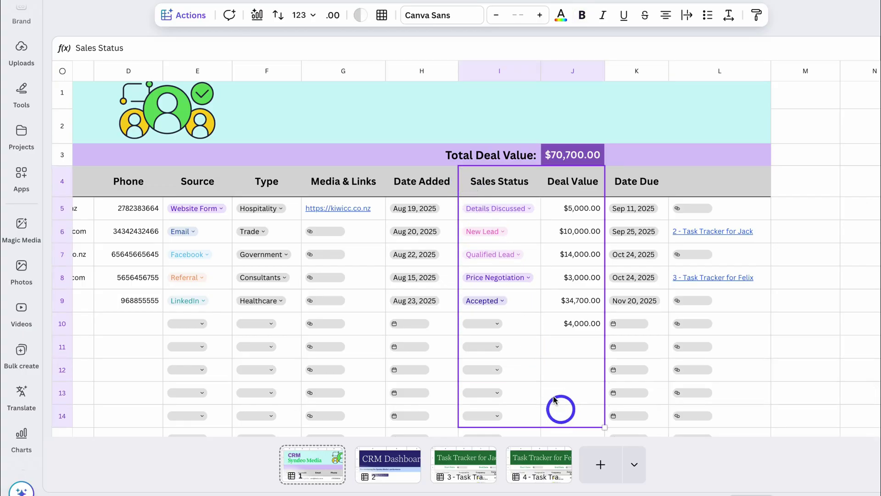
{"action": "left_click", "coordinate": [187, 15]}
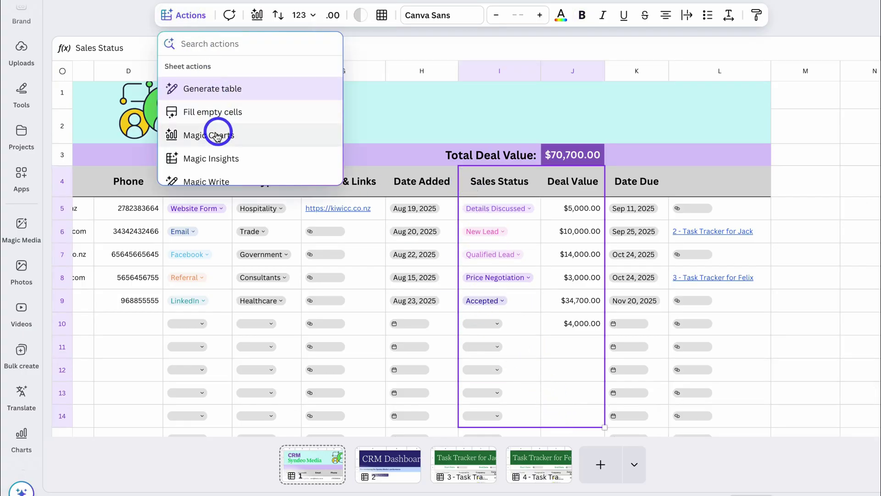
{"action": "left_click", "coordinate": [263, 138]}
{"action": "left_click", "coordinate": [129, 102]}
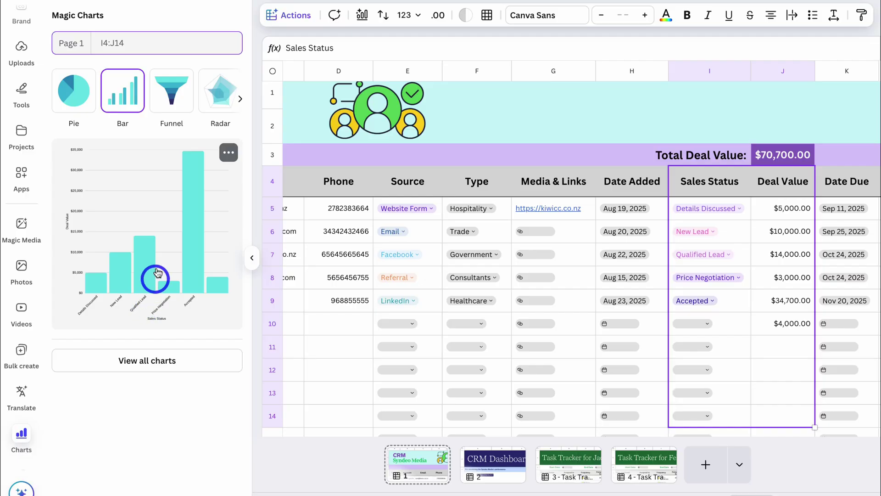
{"action": "left_click", "coordinate": [156, 265]}
{"action": "scroll", "coordinate": [369, 293], "scroll_direction": "right", "scroll_amount": 3}
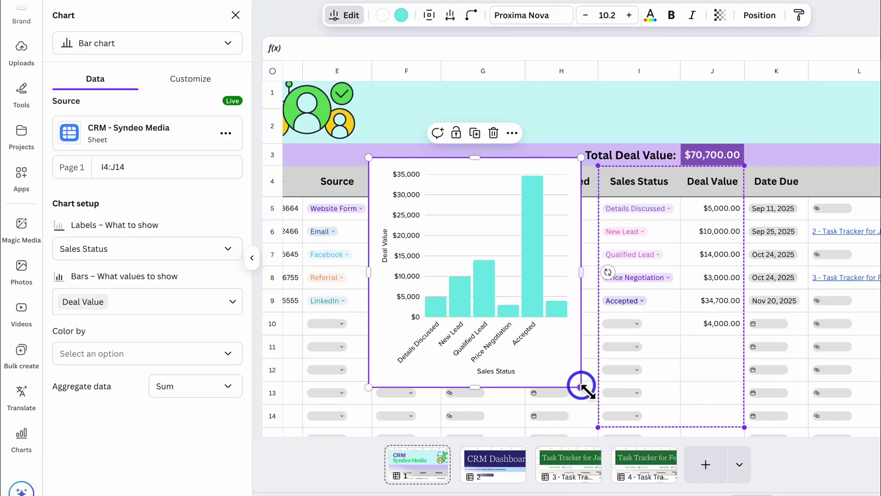
{"action": "left_click_drag", "start_coordinate": [583, 381], "coordinate": [565, 191]}
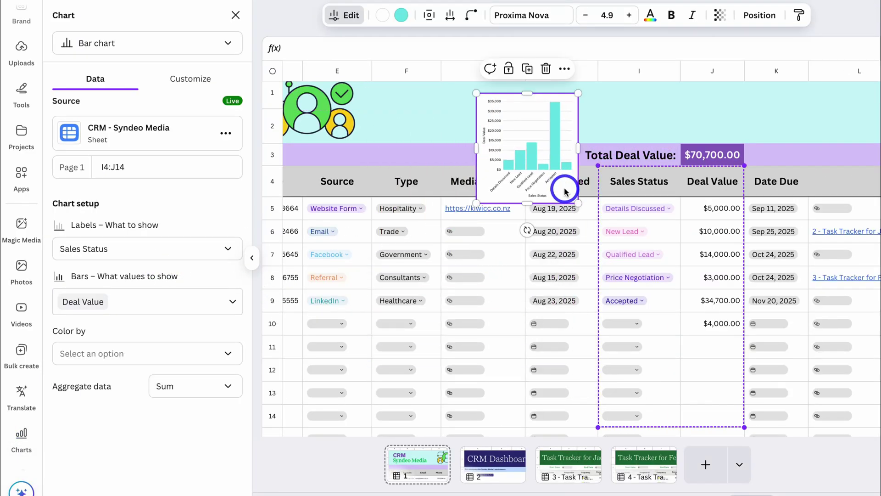
{"action": "left_click", "coordinate": [500, 464]}
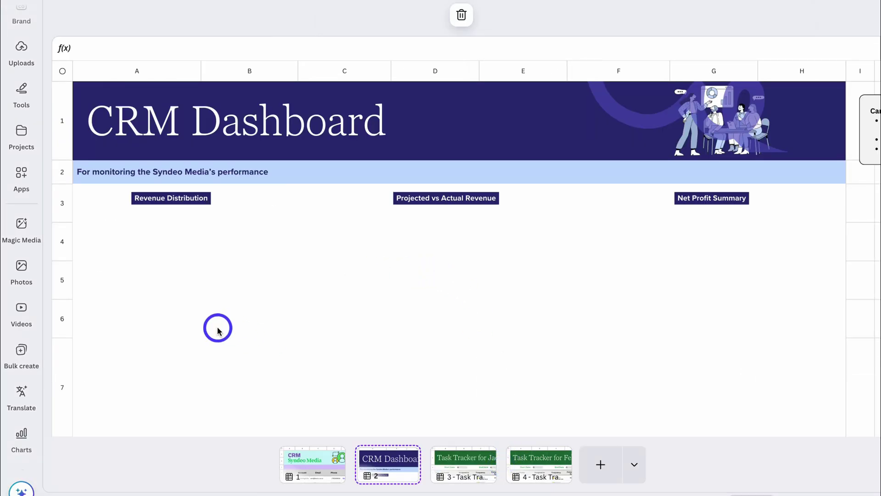
- Paste the Deal Value bar chart onto the dashboard, enlarged, beneath the Revenue Distribution heading
{"action": "key", "text": "ctrl+v"}
{"action": "left_click_drag", "start_coordinate": [168, 269], "coordinate": [122, 218]}
{"action": "left_click_drag", "start_coordinate": [242, 303], "coordinate": [228, 309]}
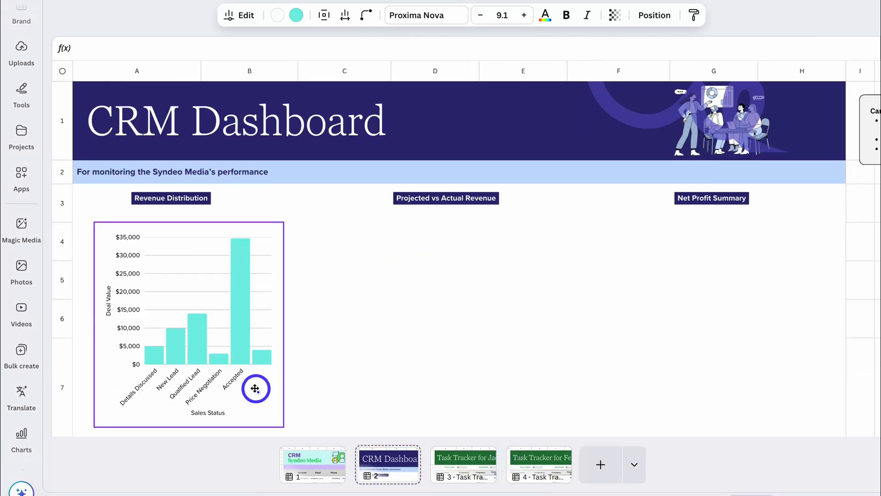
{"action": "left_click_drag", "start_coordinate": [255, 389], "coordinate": [247, 382]}
- Retitle the Revenue Distribution heading to 'Deal Value vs Sales Status'
{"action": "left_click", "coordinate": [236, 205]}
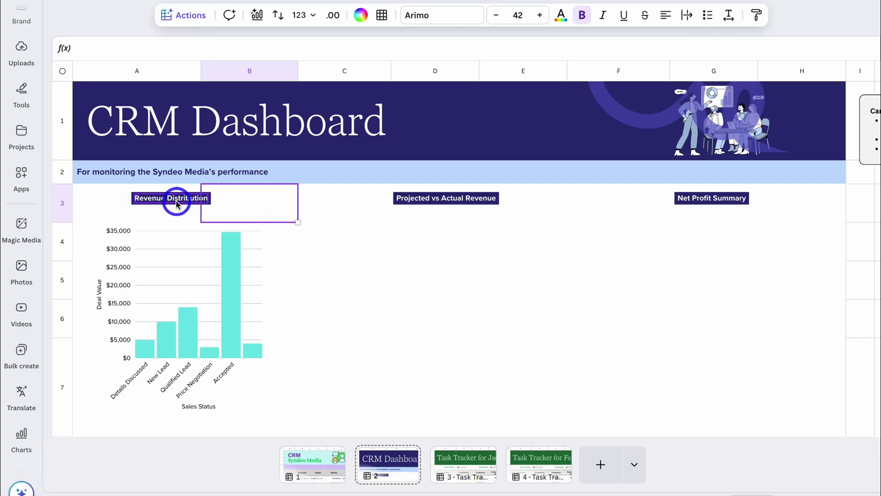
{"action": "left_click", "coordinate": [177, 203]}
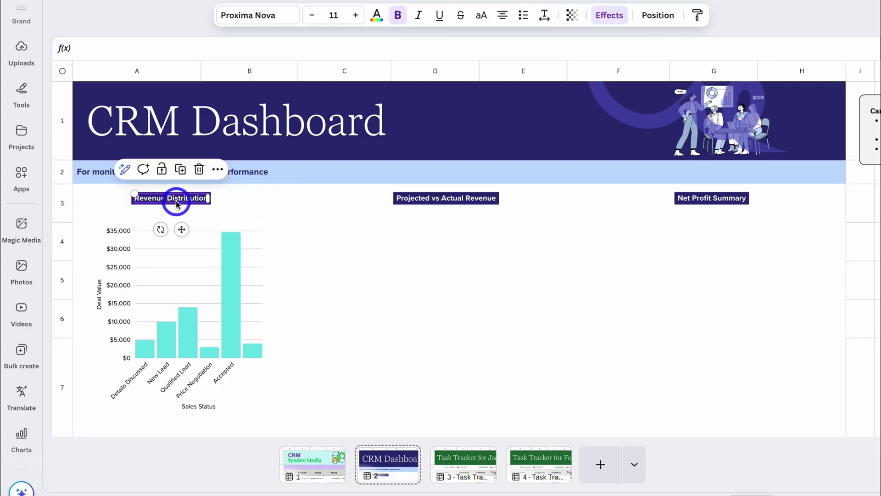
{"action": "type", "text": "Deal Value vs Sales Status"}
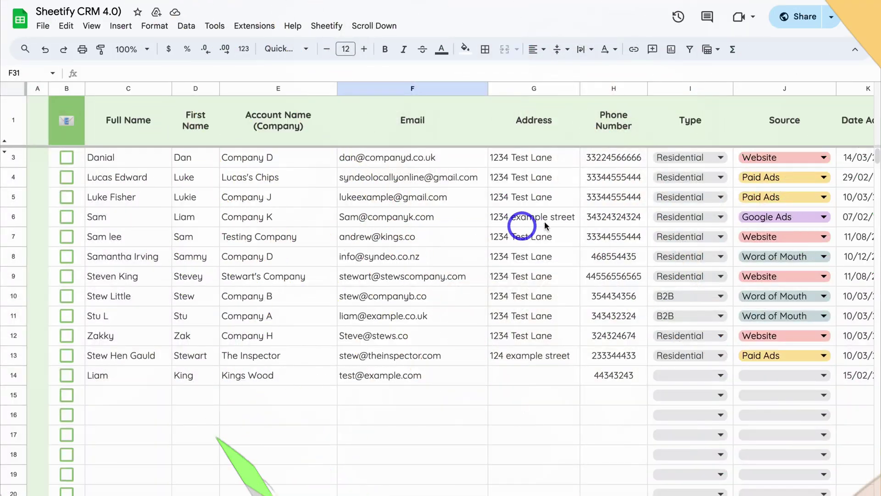
- Add the client row as a task in Google Tasks with Sheetify's Taskify
{"action": "scroll", "coordinate": [571, 211], "scroll_direction": "right", "scroll_amount": 10}
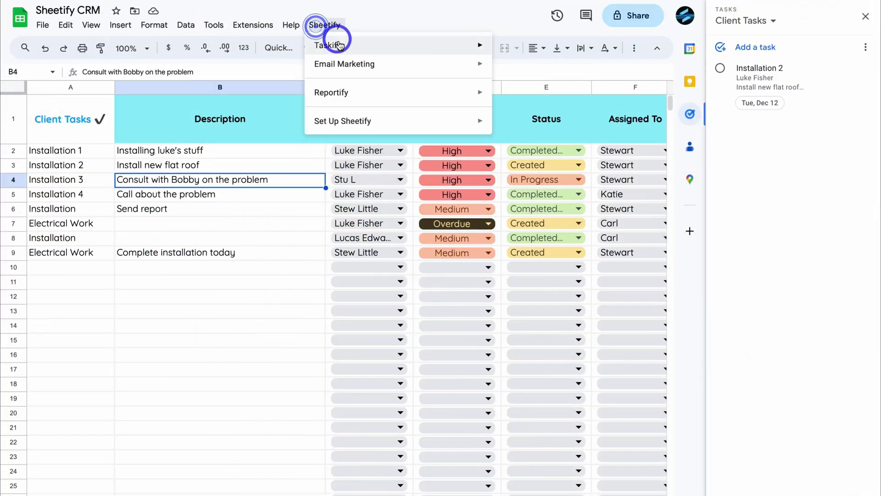
{"action": "mouse_move", "coordinate": [459, 45]}
{"action": "left_click", "coordinate": [570, 69]}
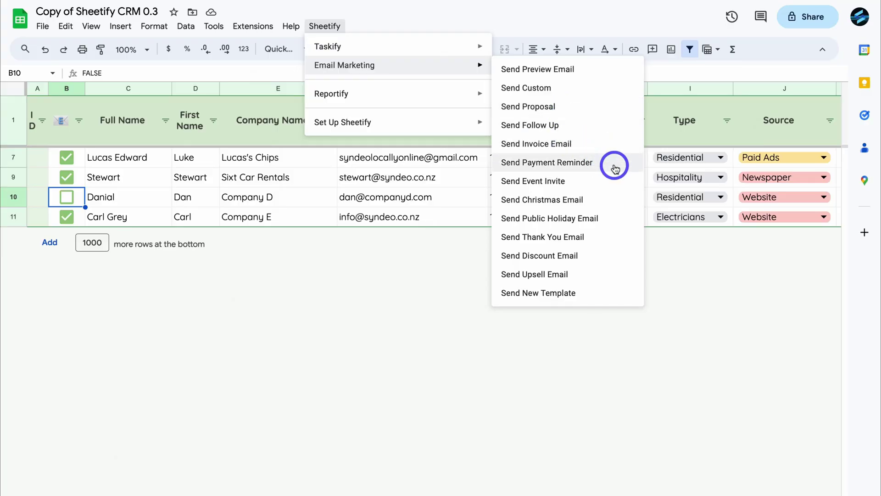
- Send Payment Reminder emails to the ticked clients, then return to the CRM Syndeo Media page
{"action": "left_click", "coordinate": [615, 169]}
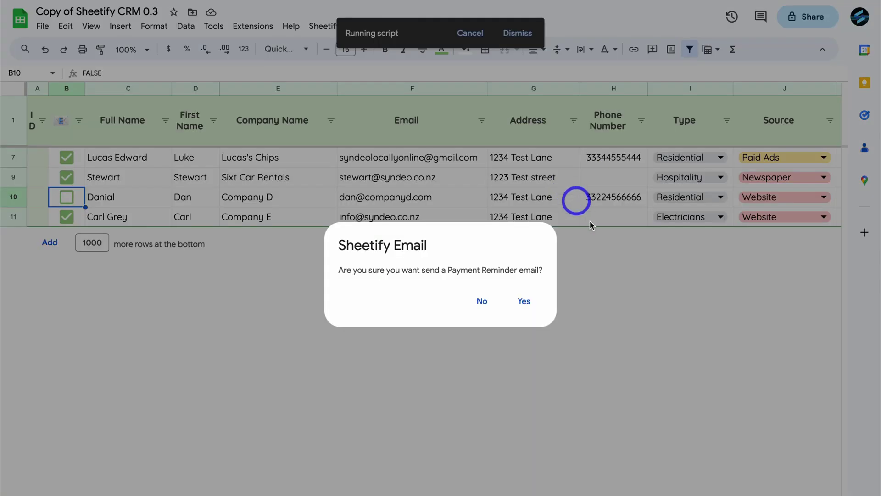
{"action": "left_click", "coordinate": [523, 300]}
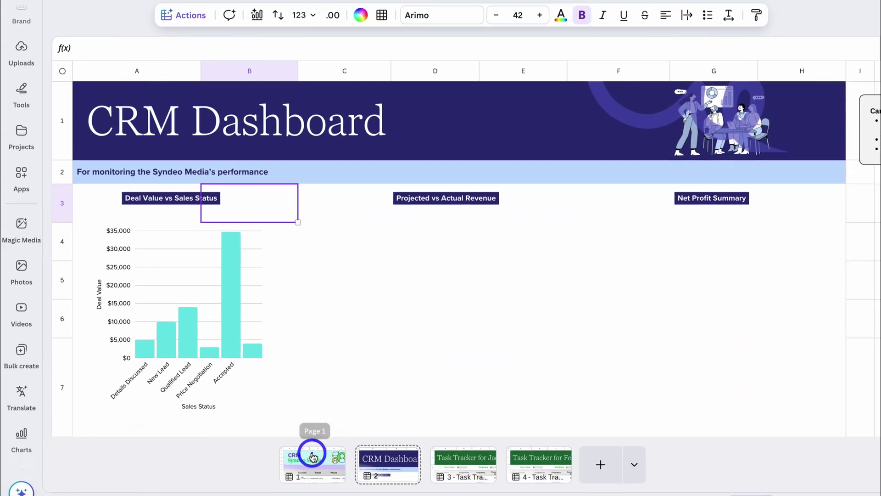
{"action": "left_click", "coordinate": [312, 455]}
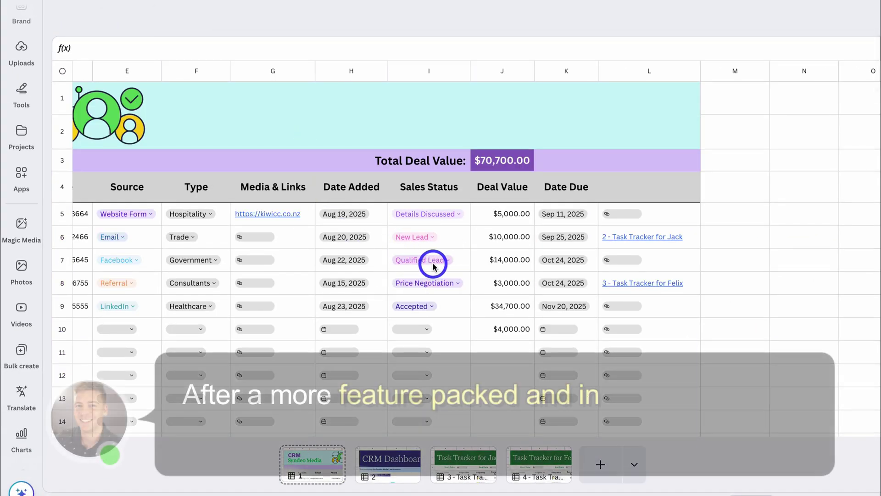
- Change row 7's Sales Status from Qualified Lead to Price Negotiation and check the dashboard chart
{"action": "left_click", "coordinate": [433, 261]}
{"action": "left_click", "coordinate": [287, 336]}
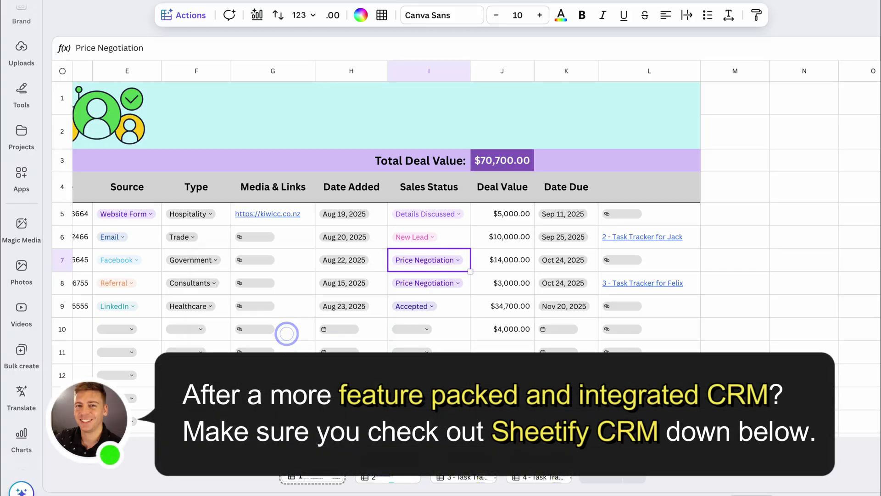
{"action": "left_click", "coordinate": [388, 477]}
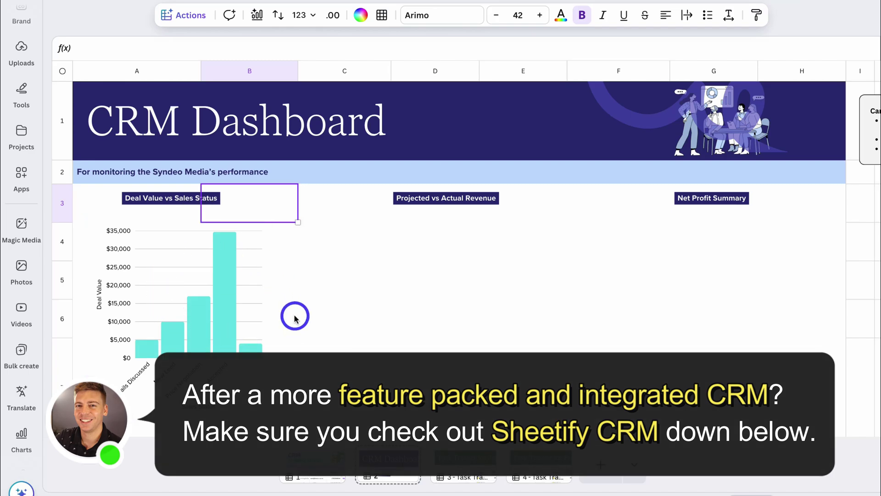
{"action": "left_click", "coordinate": [311, 464]}
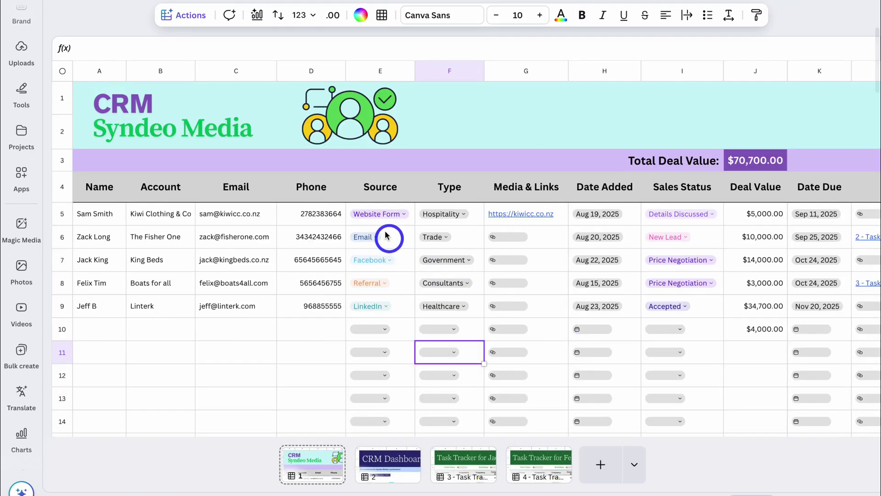
- Create a Magic Charts pie chart from the Source column, E4:E14
{"action": "left_click_drag", "start_coordinate": [381, 183], "coordinate": [383, 425]}
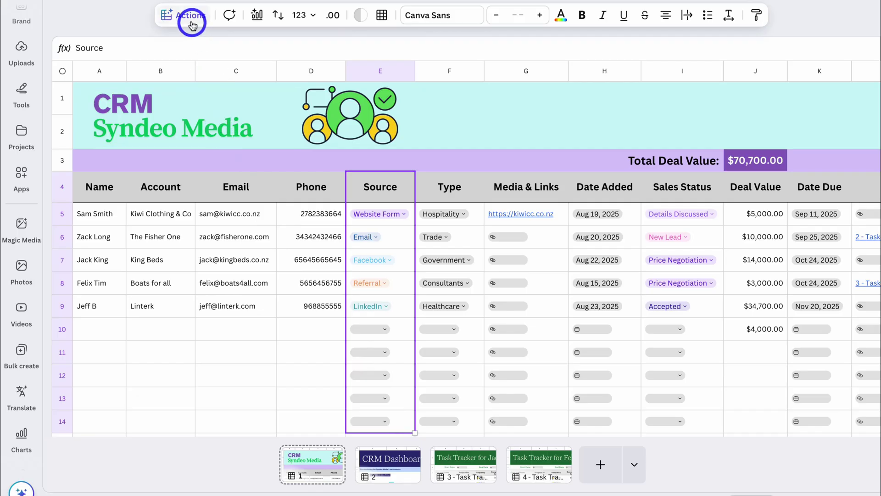
{"action": "left_click", "coordinate": [191, 17]}
{"action": "left_click", "coordinate": [241, 136]}
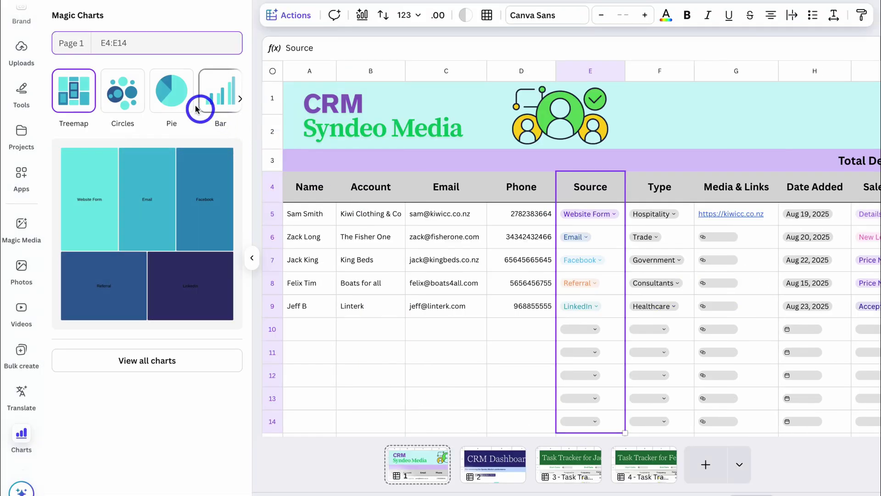
{"action": "left_click", "coordinate": [174, 101]}
{"action": "left_click", "coordinate": [139, 224]}
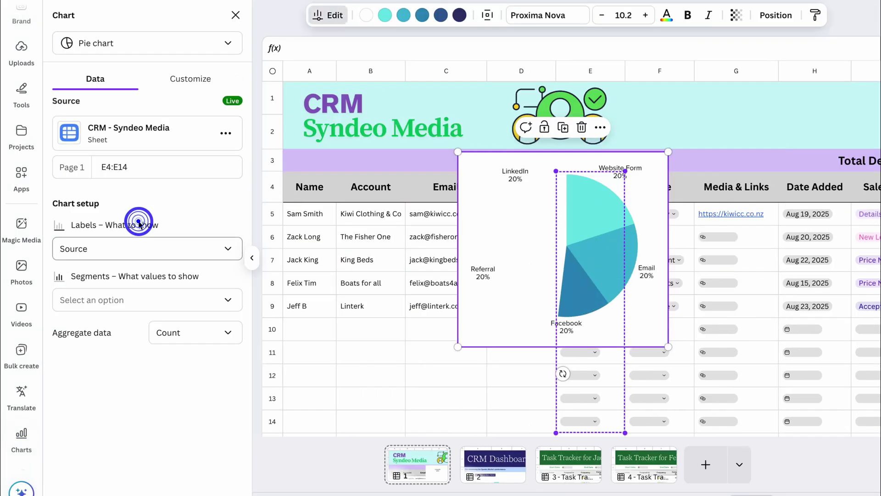
- Fit the pie chart into the dashboard's middle slot, headed 'Where are leads coming from?'
{"action": "left_click_drag", "start_coordinate": [457, 459], "coordinate": [493, 461]}
{"action": "left_click_drag", "start_coordinate": [547, 402], "coordinate": [544, 395]}
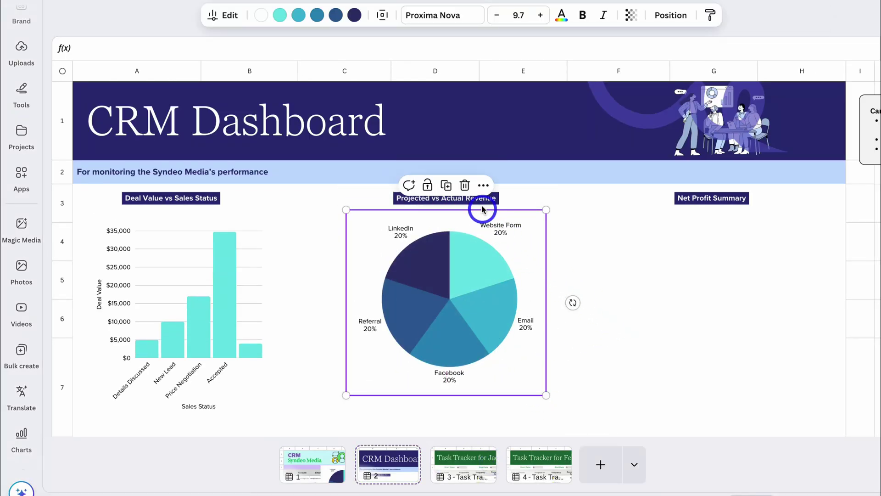
{"action": "left_click", "coordinate": [495, 201]}
{"action": "type", "text": "Where are leads coming from?"}
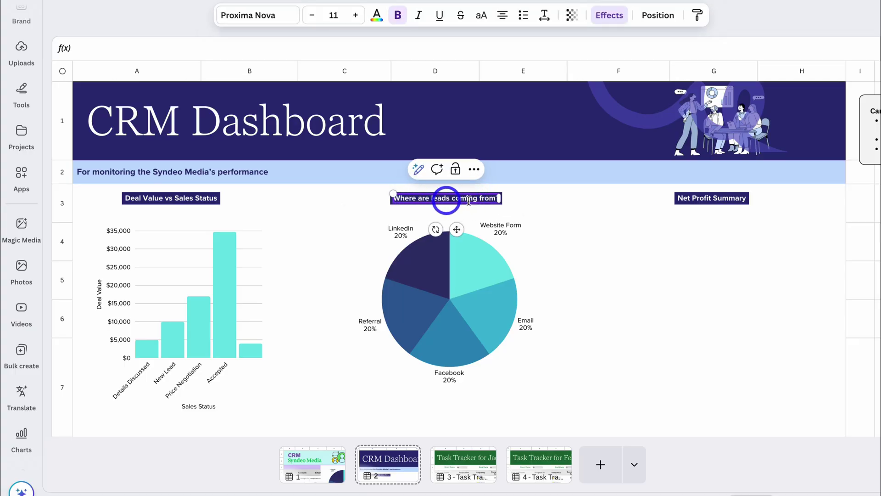
{"action": "left_click", "coordinate": [560, 240]}
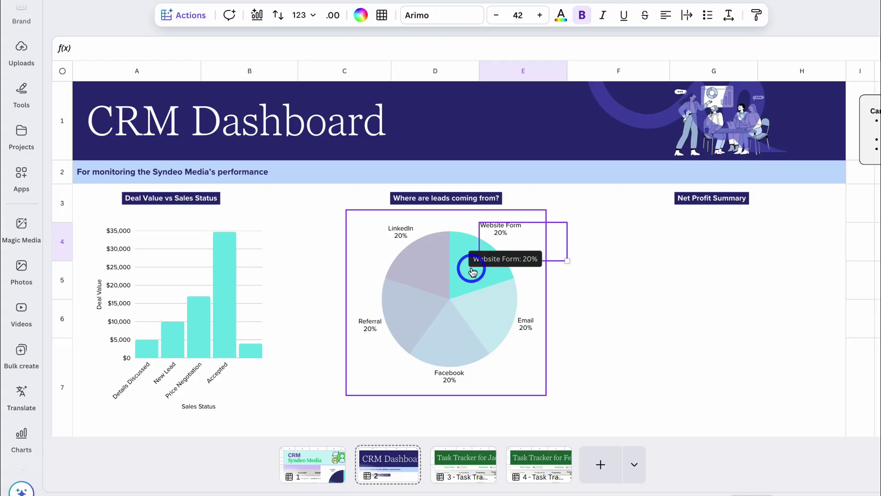
{"action": "left_click", "coordinate": [240, 283]}
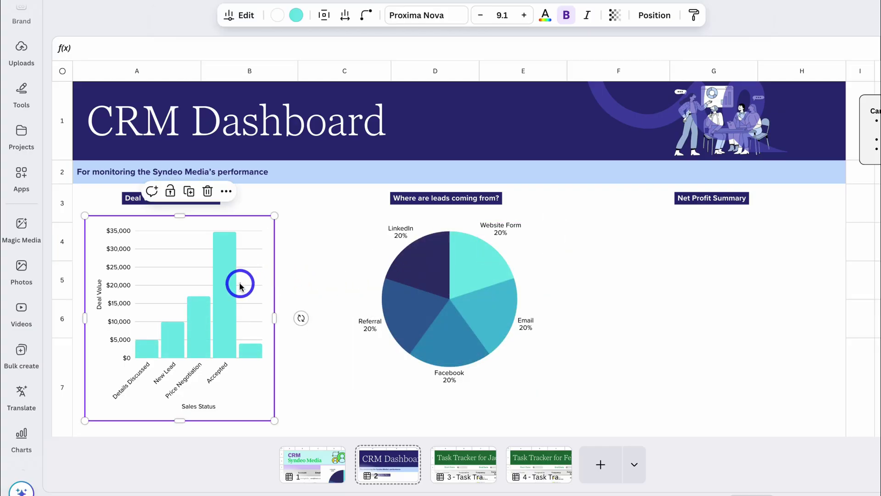
- Leave the bar chart's legend off and undo the pie chart dropped onto page 1
{"action": "left_click", "coordinate": [240, 285]}
{"action": "left_click", "coordinate": [243, 21]}
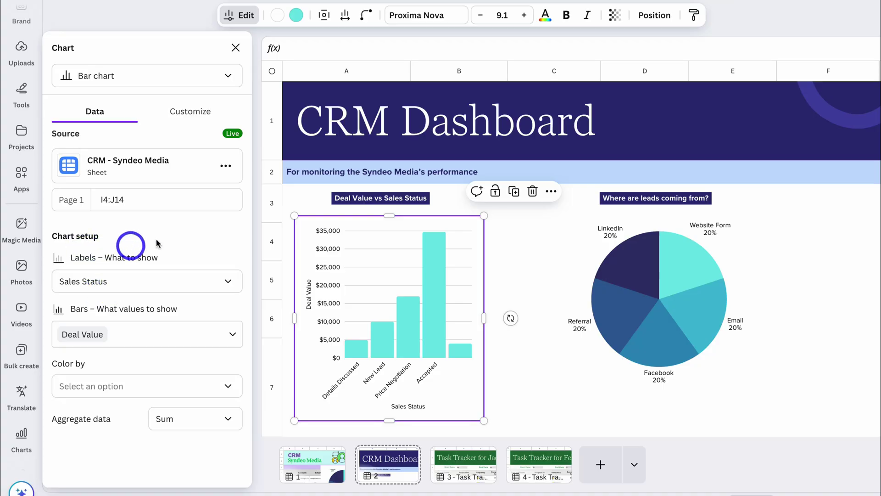
{"action": "left_click", "coordinate": [188, 120]}
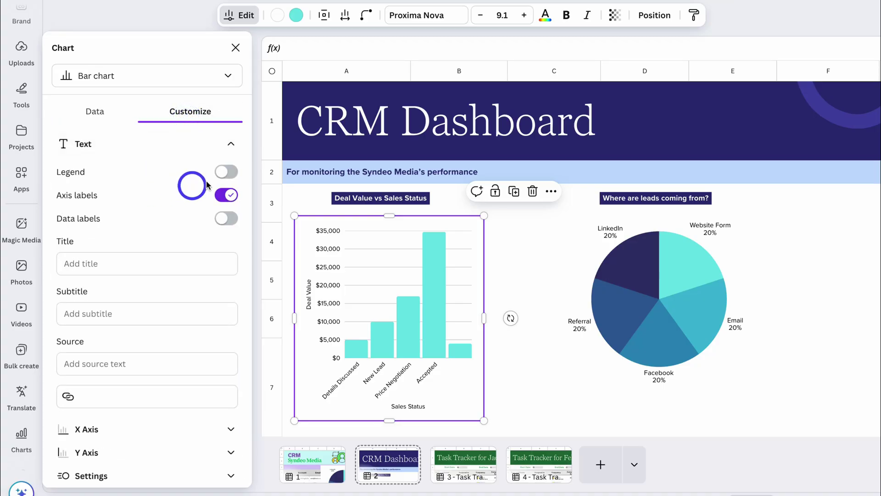
{"action": "left_click", "coordinate": [228, 172]}
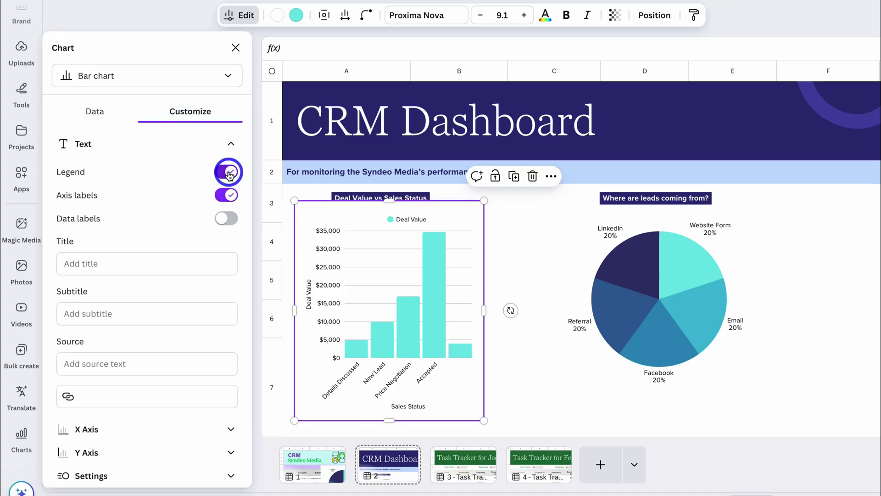
{"action": "left_click", "coordinate": [228, 173]}
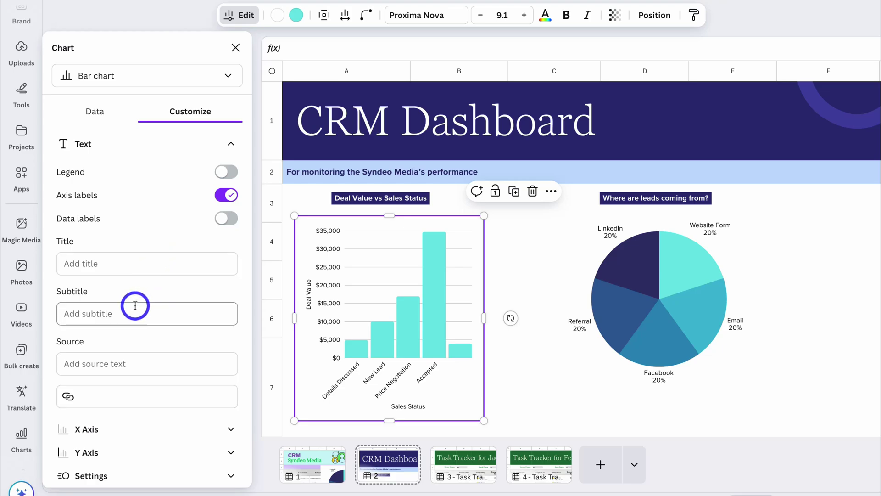
{"action": "left_click", "coordinate": [235, 47]}
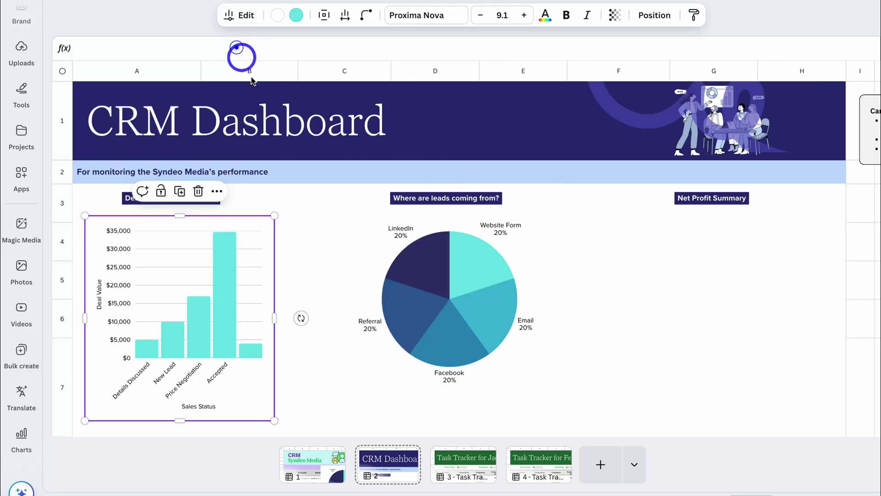
{"action": "left_click_drag", "start_coordinate": [443, 304], "coordinate": [330, 342]}
{"action": "key", "text": "ctrl+z"}
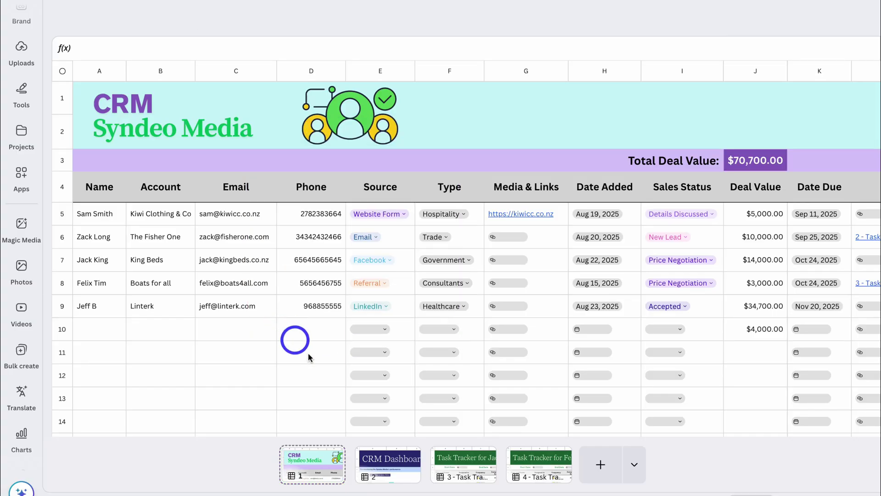
- Select the whole CRM Syndeo Media table and open Magic Insights
{"action": "left_click", "coordinate": [393, 460]}
{"action": "left_click", "coordinate": [319, 464]}
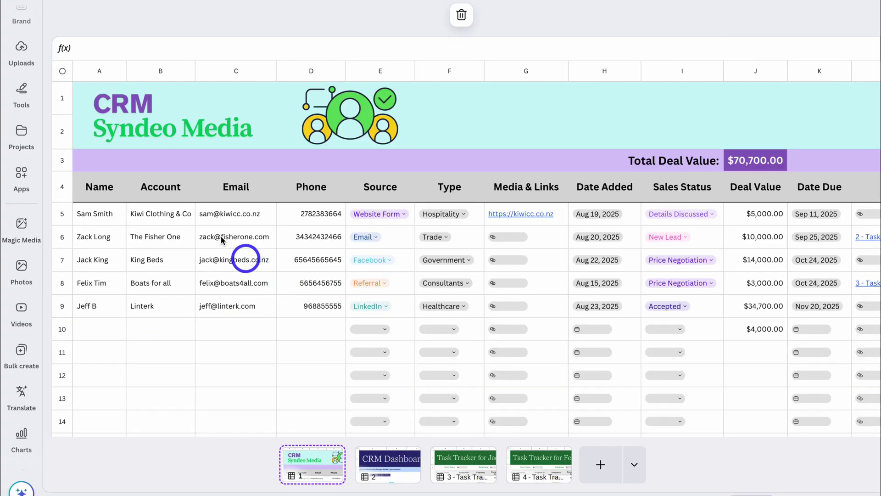
{"action": "left_click", "coordinate": [62, 72]}
{"action": "left_click", "coordinate": [185, 18]}
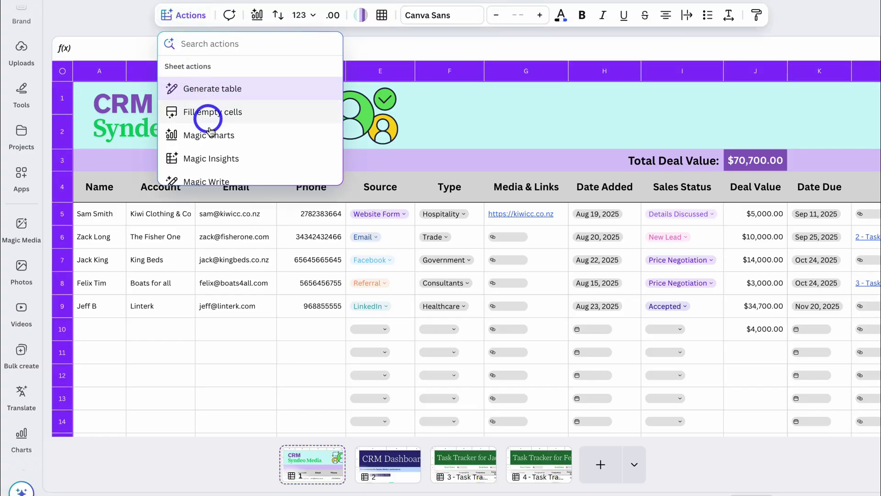
{"action": "left_click", "coordinate": [270, 159]}
- Ask 'What lead has the largest deal value?' and review the $34,700.00 answer and charts
{"action": "left_click", "coordinate": [152, 104]}
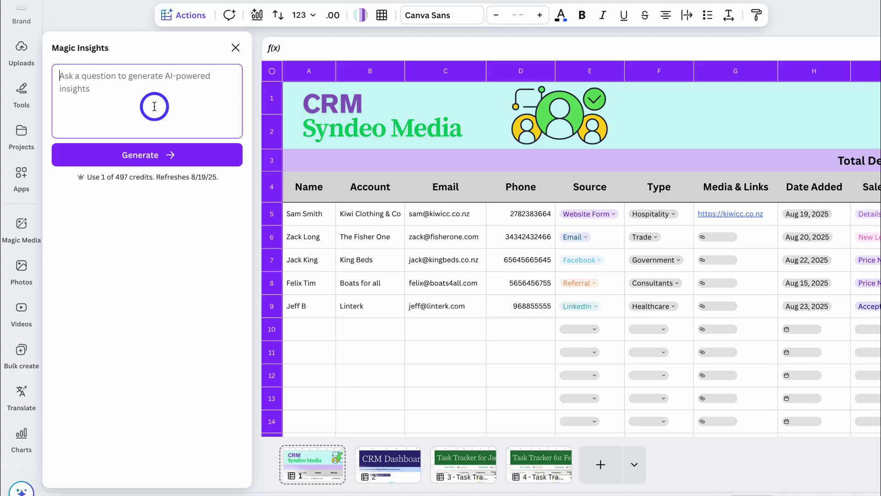
{"action": "type", "text": "What lead has the largest deal value?"}
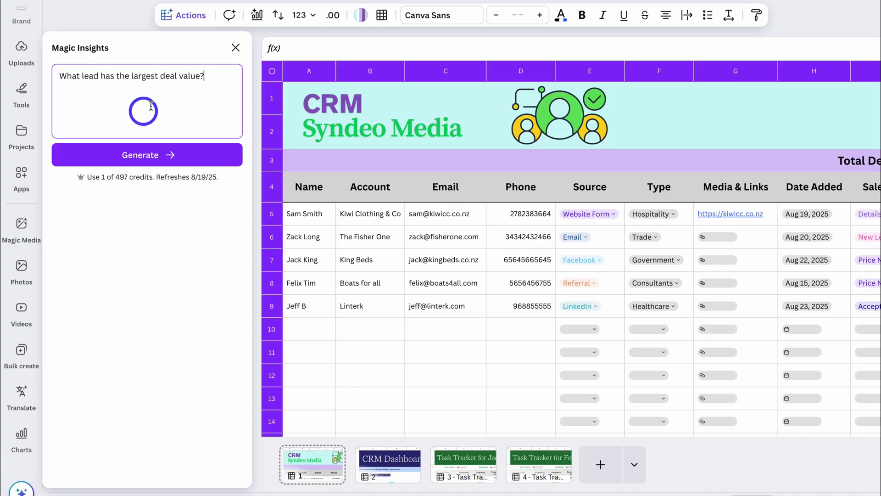
{"action": "left_click", "coordinate": [173, 154]}
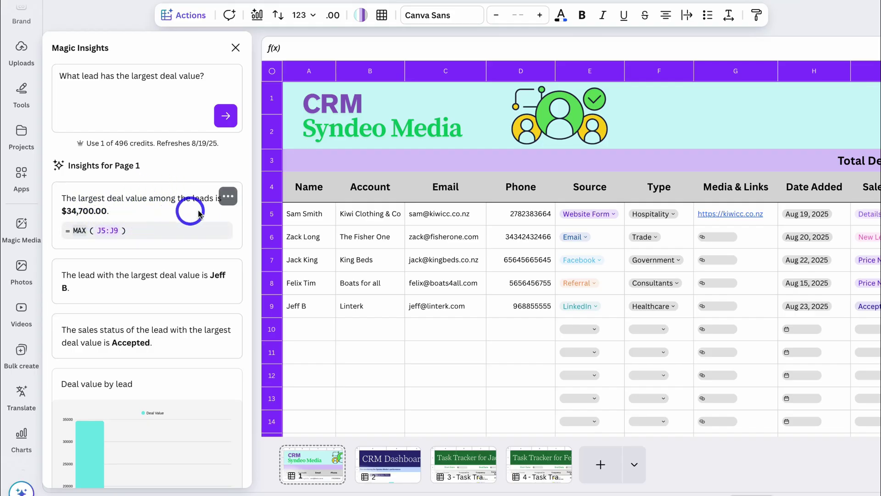
{"action": "scroll", "coordinate": [416, 242], "scroll_direction": "right", "scroll_amount": 10}
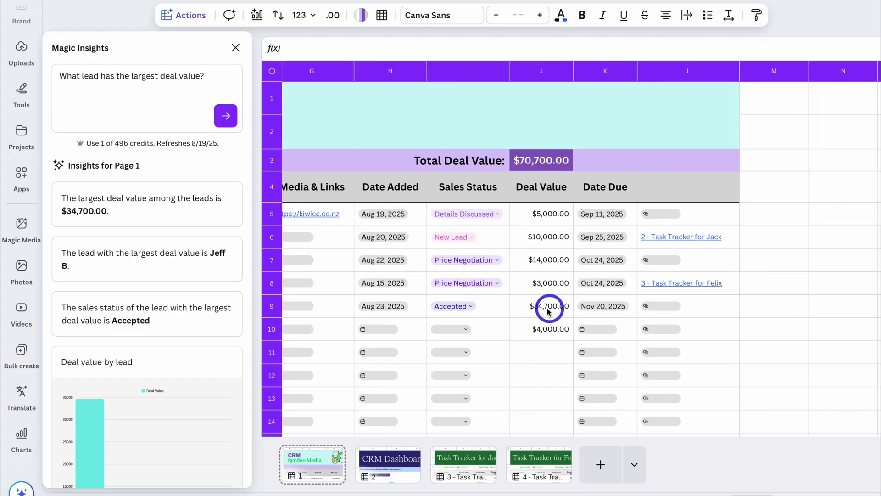
{"action": "mouse_move", "coordinate": [117, 273]}
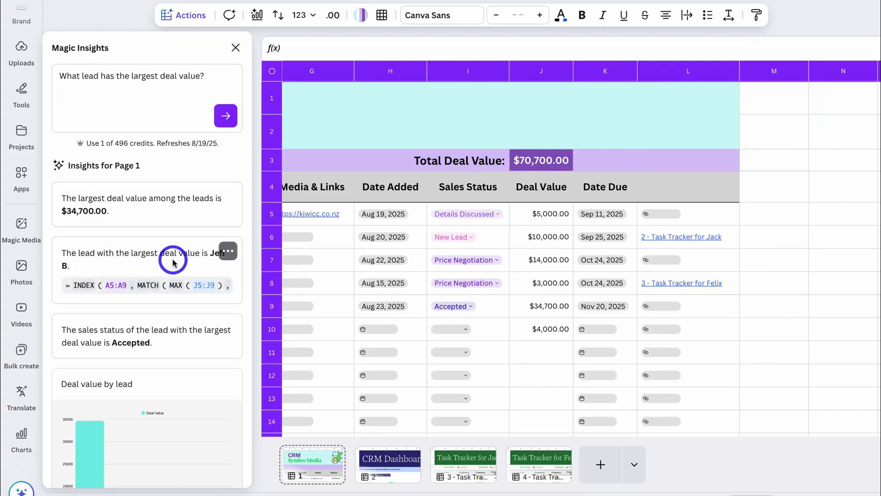
{"action": "scroll", "coordinate": [151, 258], "scroll_direction": "down", "scroll_amount": 2}
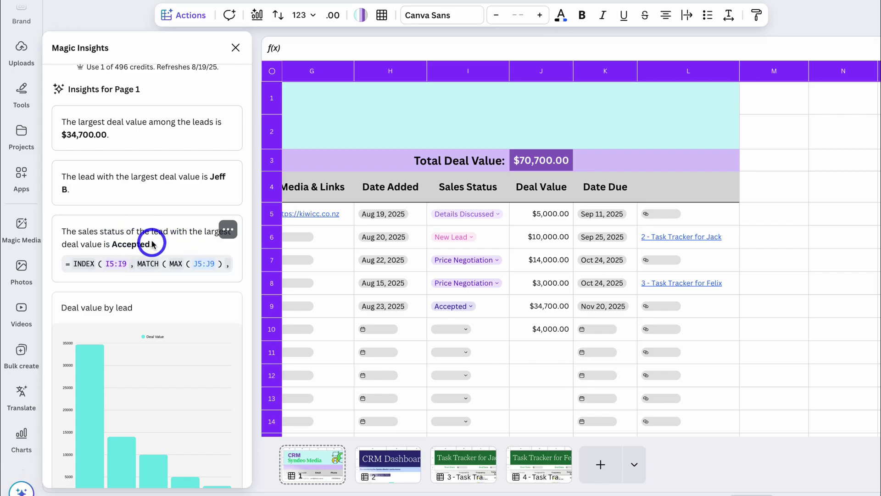
{"action": "scroll", "coordinate": [149, 243], "scroll_direction": "down", "scroll_amount": 3}
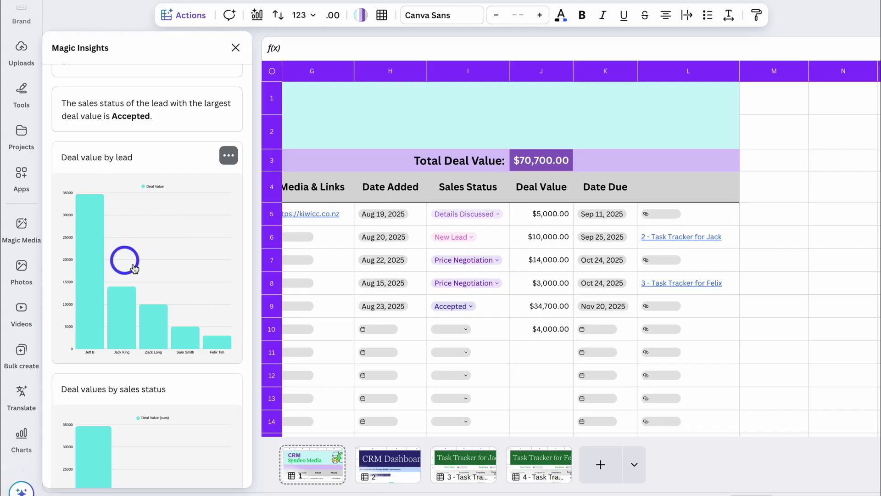
{"action": "scroll", "coordinate": [148, 274], "scroll_direction": "down", "scroll_amount": 3}
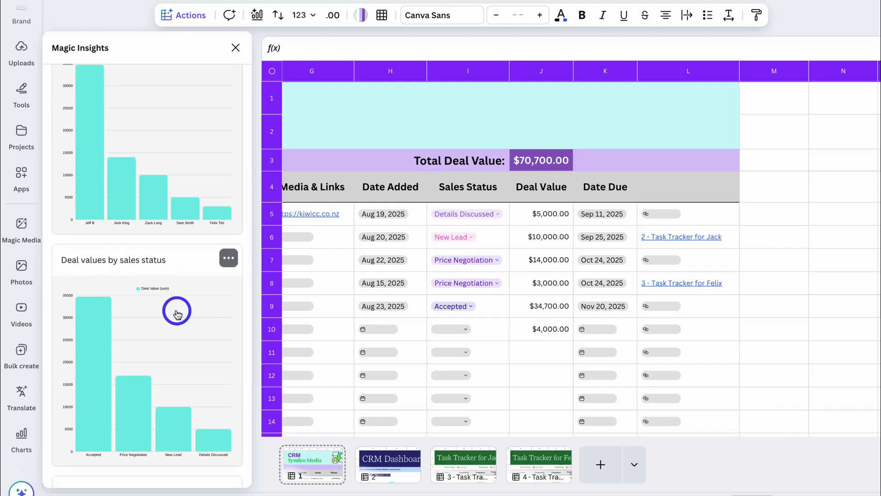
{"action": "scroll", "coordinate": [178, 310], "scroll_direction": "down", "scroll_amount": 5}
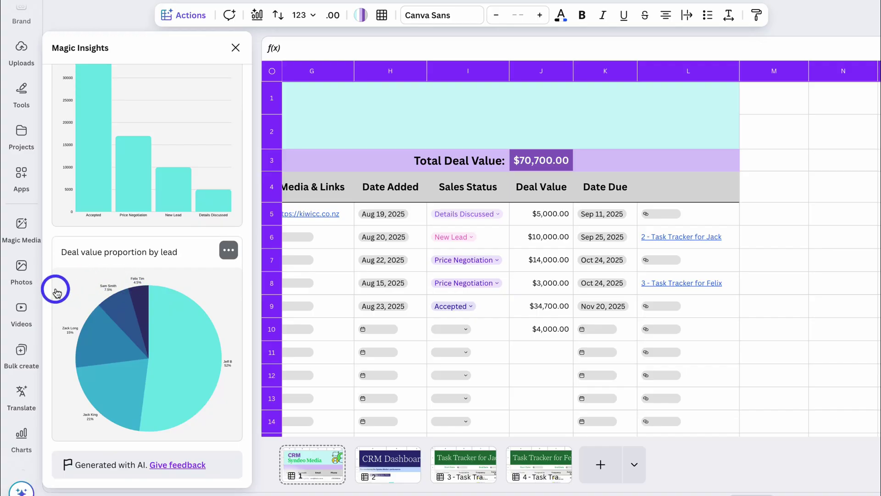
{"action": "scroll", "coordinate": [131, 303], "scroll_direction": "up", "scroll_amount": 10}
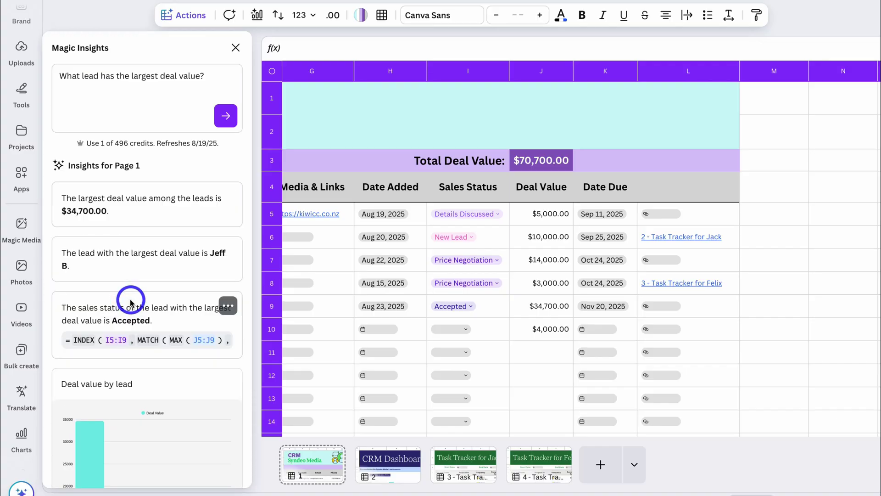
{"action": "scroll", "coordinate": [394, 304], "scroll_direction": "left", "scroll_amount": 10}
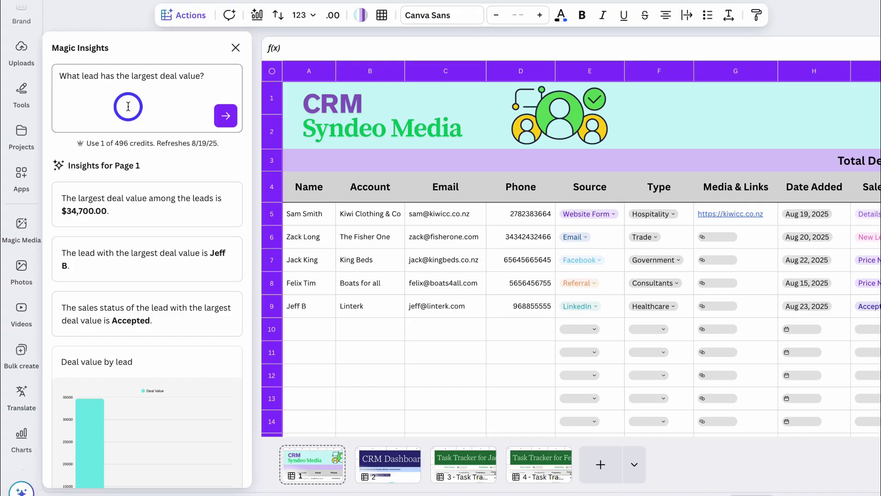
- Add a blank page and search the design templates for 'invoice template'
{"action": "left_click", "coordinate": [236, 48]}
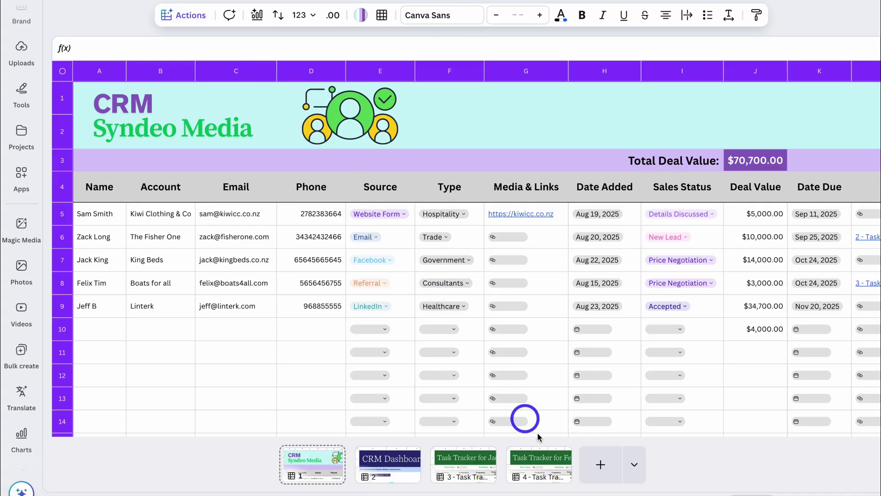
{"action": "left_click", "coordinate": [592, 464]}
{"action": "left_click", "coordinate": [39, 133]}
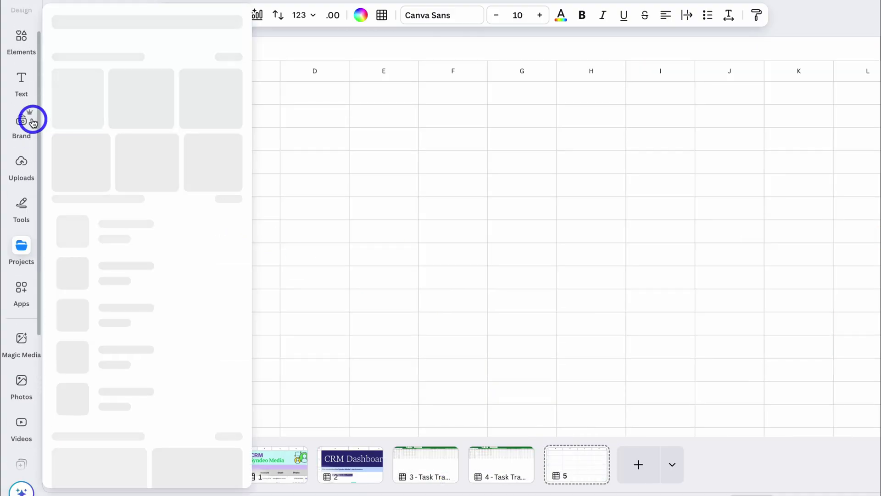
{"action": "scroll", "coordinate": [20, 28], "scroll_direction": "up", "scroll_amount": 1}
{"action": "left_click", "coordinate": [21, 25]}
{"action": "left_click", "coordinate": [118, 27]}
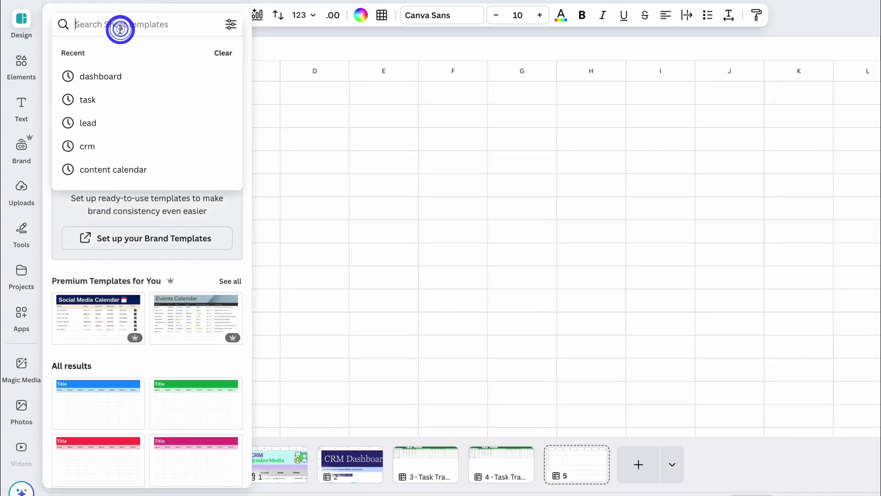
{"action": "type", "text": "invoice template"}
{"action": "key", "text": "Return"}
- Apply the Invoice Tracker Sheet template to blank page 5
{"action": "left_click", "coordinate": [103, 137]}
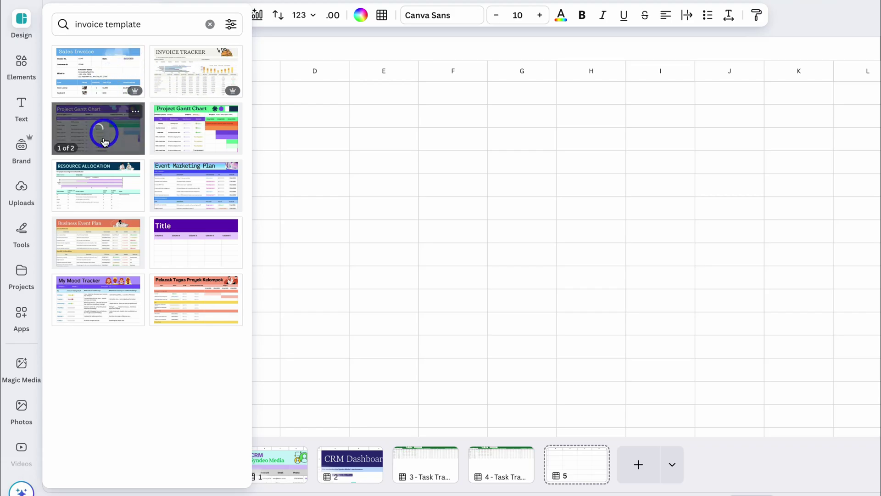
{"action": "left_click", "coordinate": [190, 76]}
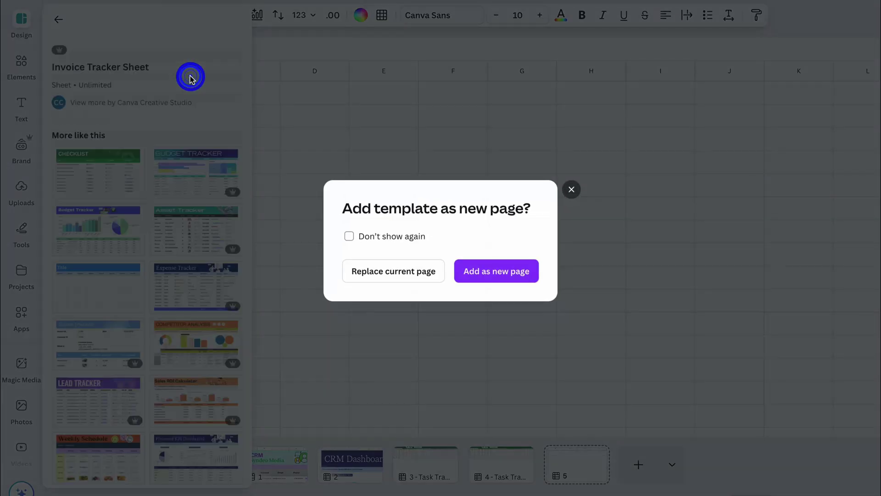
{"action": "left_click", "coordinate": [399, 270]}
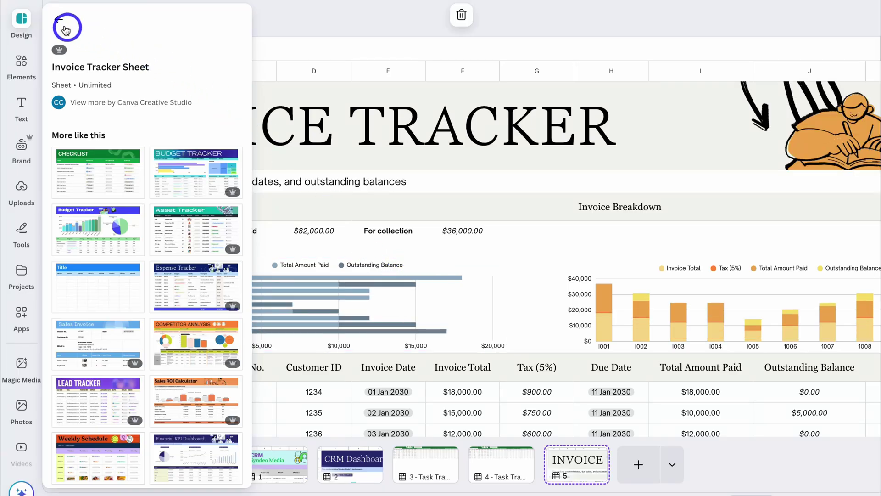
{"action": "left_click", "coordinate": [65, 30]}
{"action": "left_click", "coordinate": [294, 39]}
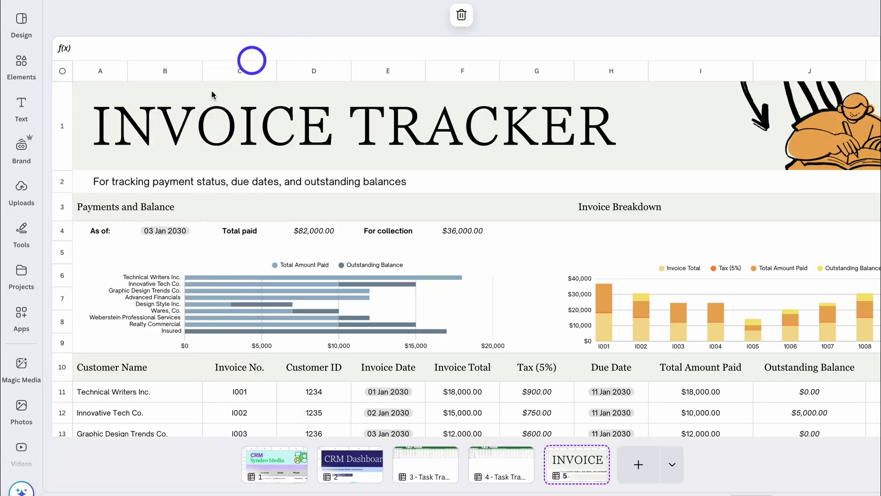
- Move the invoice page to third position, right after the CRM Dashboard
{"action": "scroll", "coordinate": [383, 186], "scroll_direction": "down", "scroll_amount": 3}
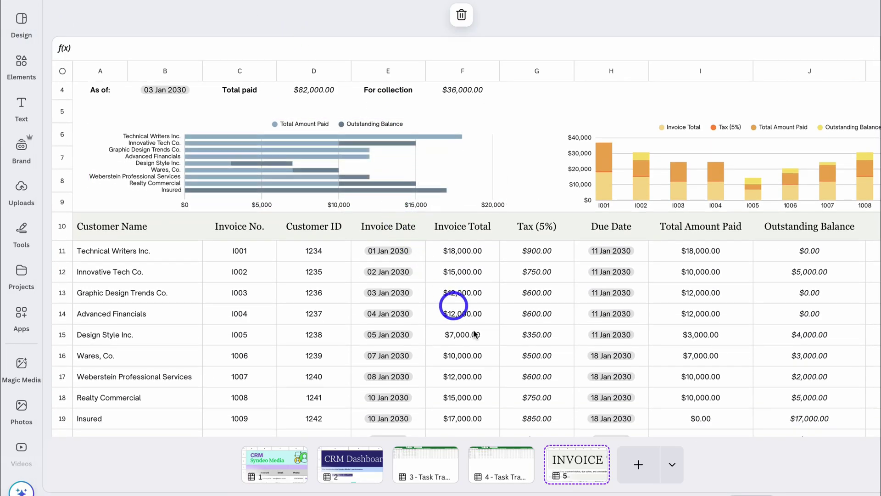
{"action": "left_click_drag", "start_coordinate": [590, 462], "coordinate": [392, 466]}
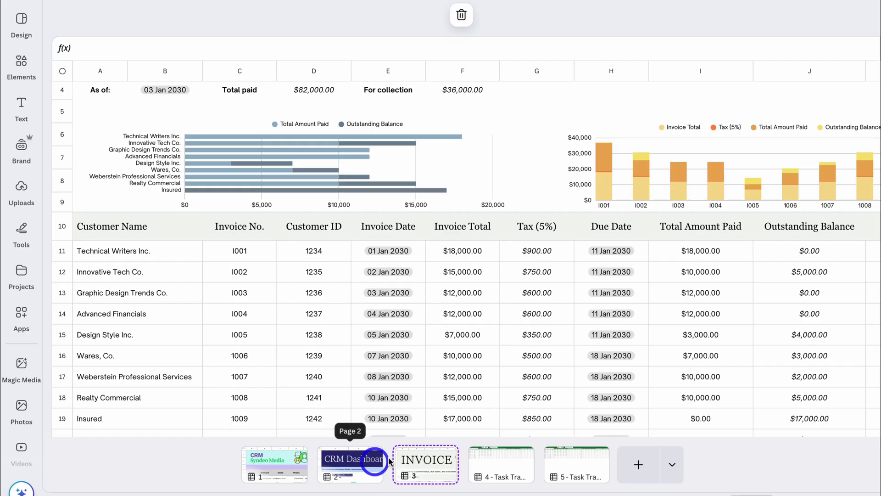
{"action": "scroll", "coordinate": [399, 249], "scroll_direction": "down", "scroll_amount": 4}
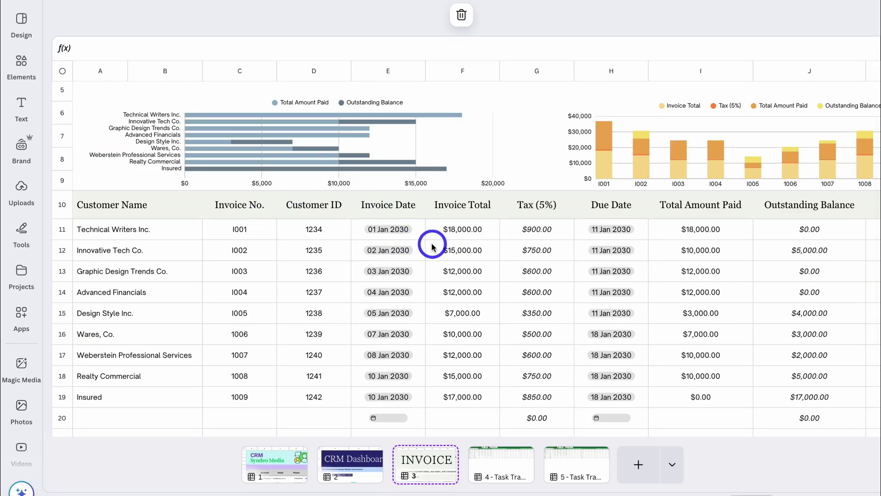
{"action": "left_click", "coordinate": [279, 460]}
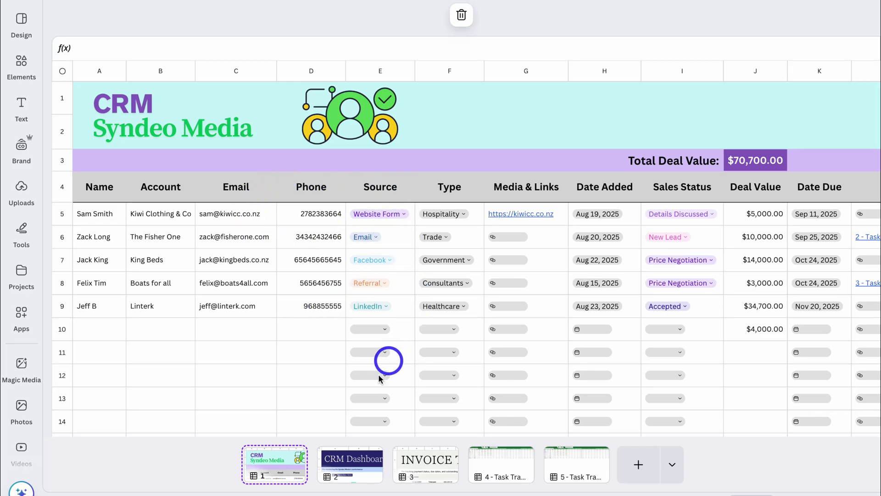
- View the CRM Dashboard page, then go back to the CRM Syndeo Media sheet
{"action": "left_click", "coordinate": [351, 463]}
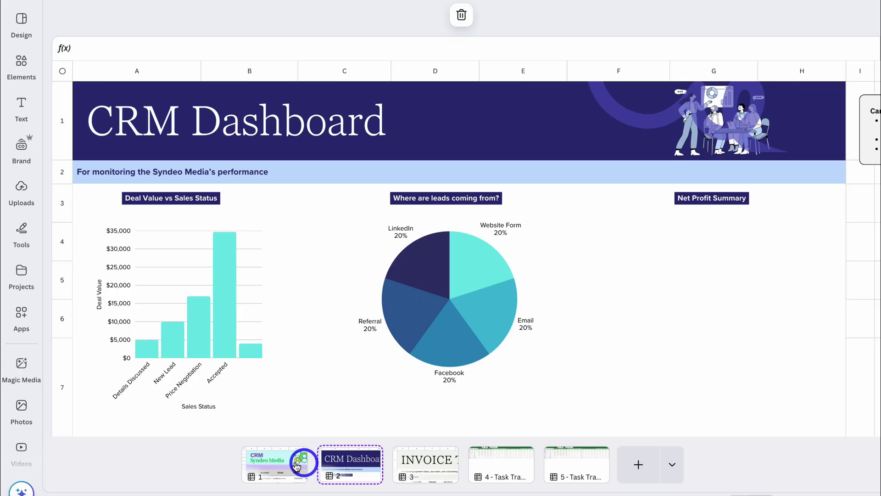
{"action": "left_click", "coordinate": [296, 465]}
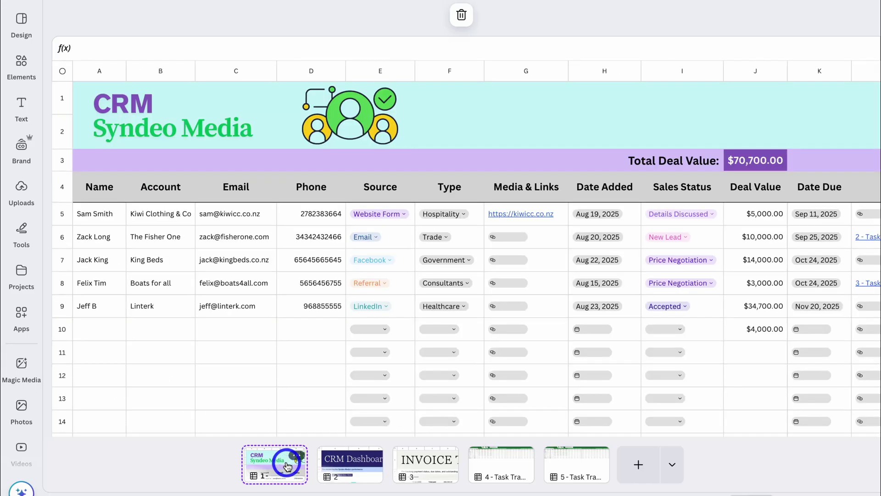